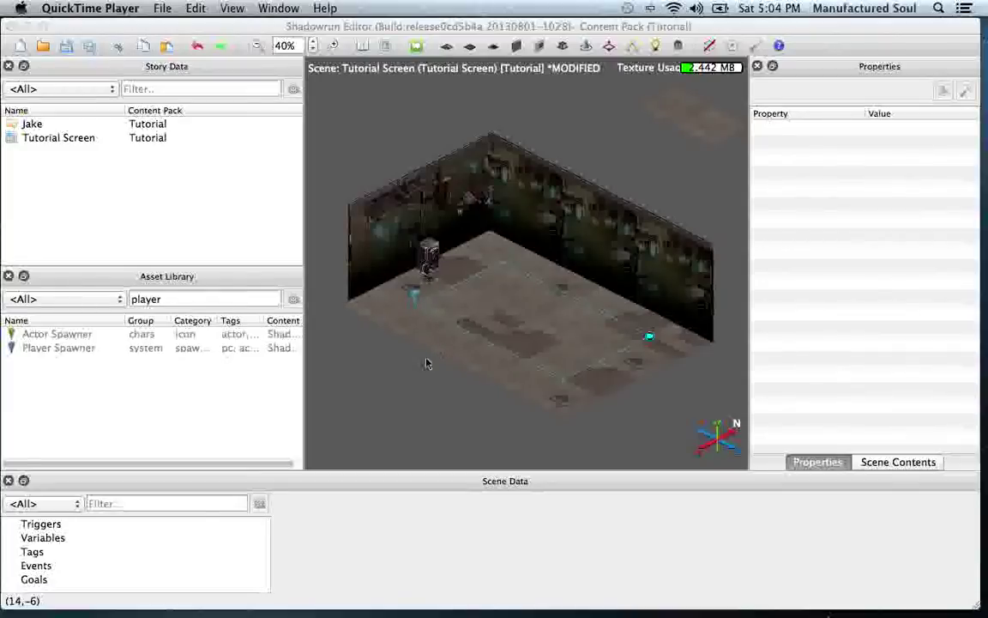
Step: Select the Actor Spawner asset in the Asset Library filtered by 'player'
left_click(73, 340)
Step: Place an actor spawner on the room floor at (3, 0, -7), rotated to face East
left_click_drag(73, 340, 70, 342)
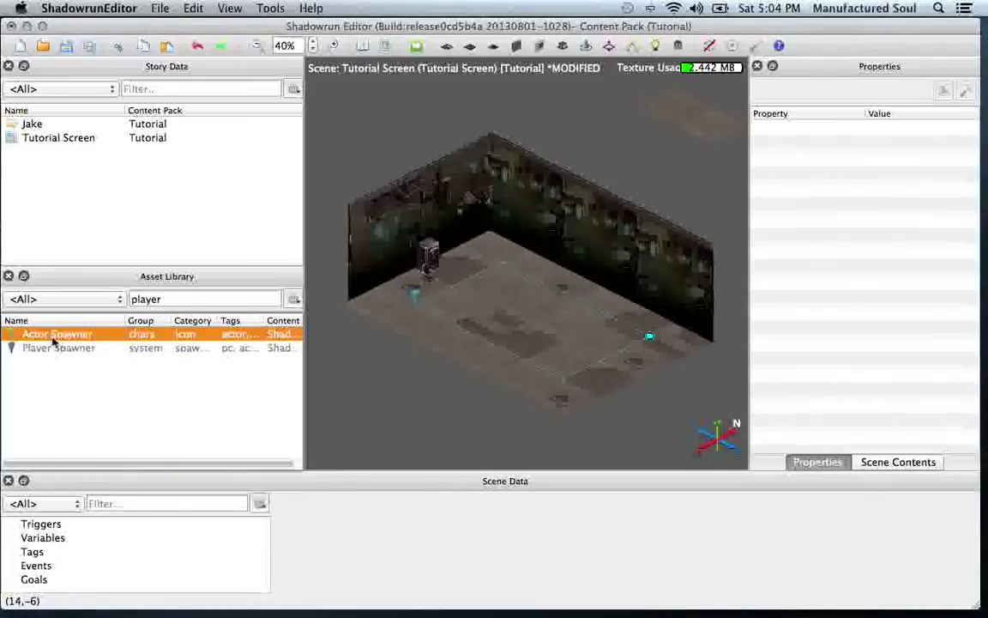
left_click(176, 299)
mouse_move(36, 338)
left_mouse_down()
mouse_move(403, 330)
mouse_move(442, 283)
left_mouse_up()
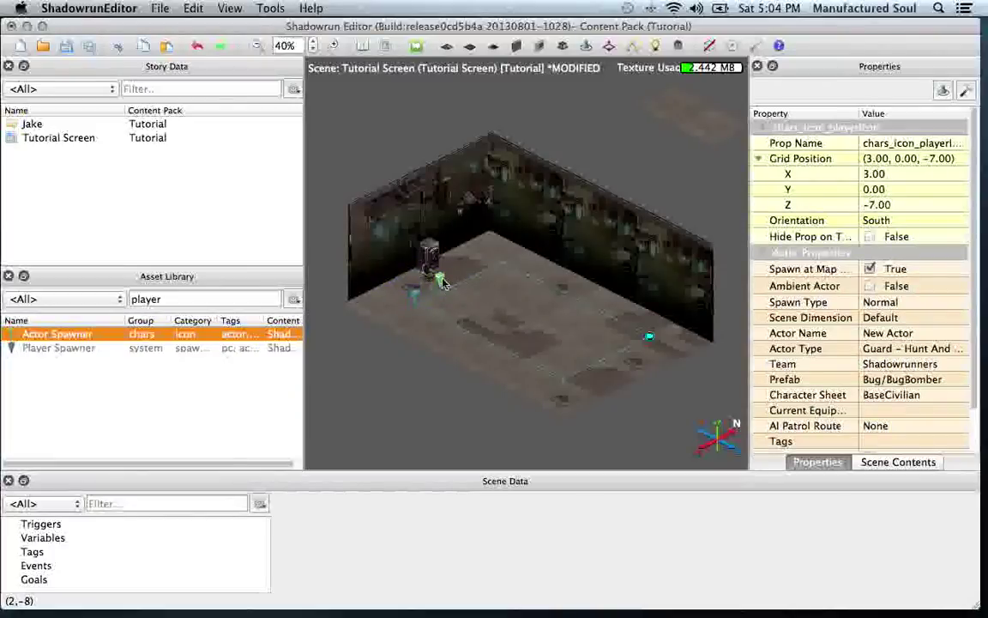
key("r")
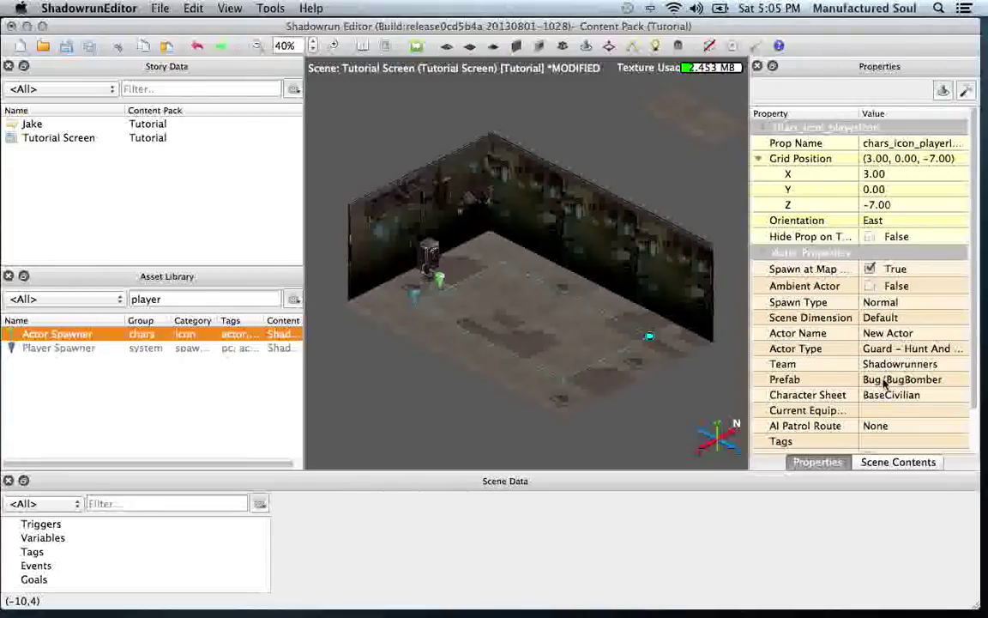
Step: Give the spawner the Story/JakeArmitage prefab, Civilians team and actor name Jake Armitage
left_click(883, 380)
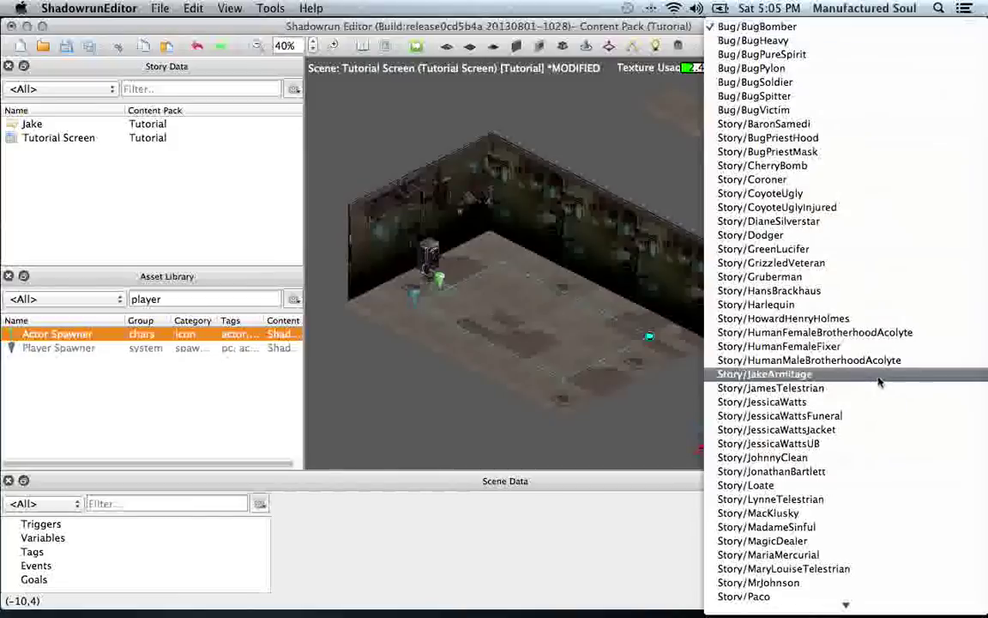
left_click(798, 375)
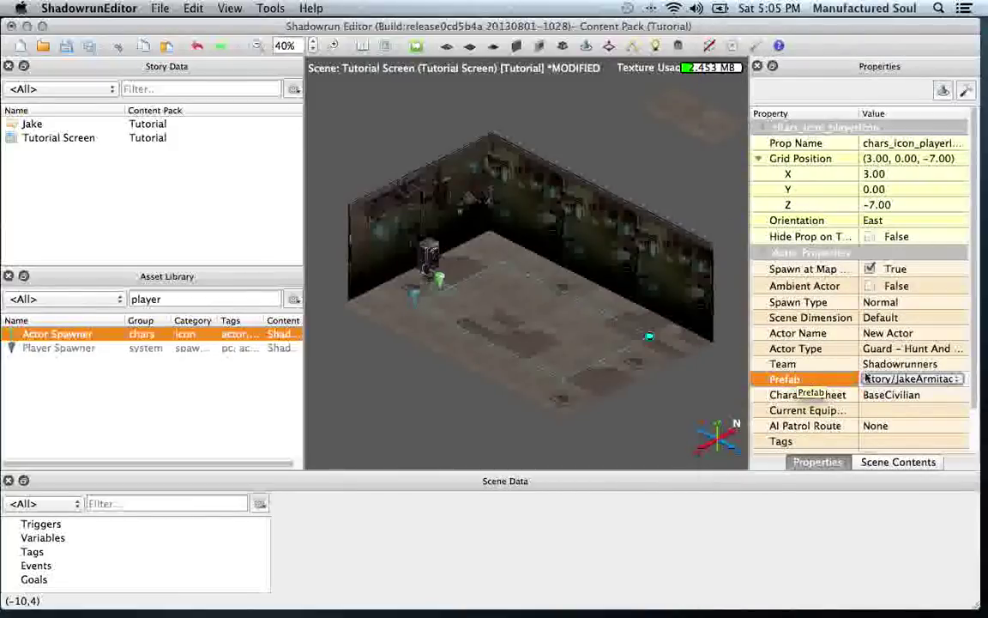
left_click(888, 365)
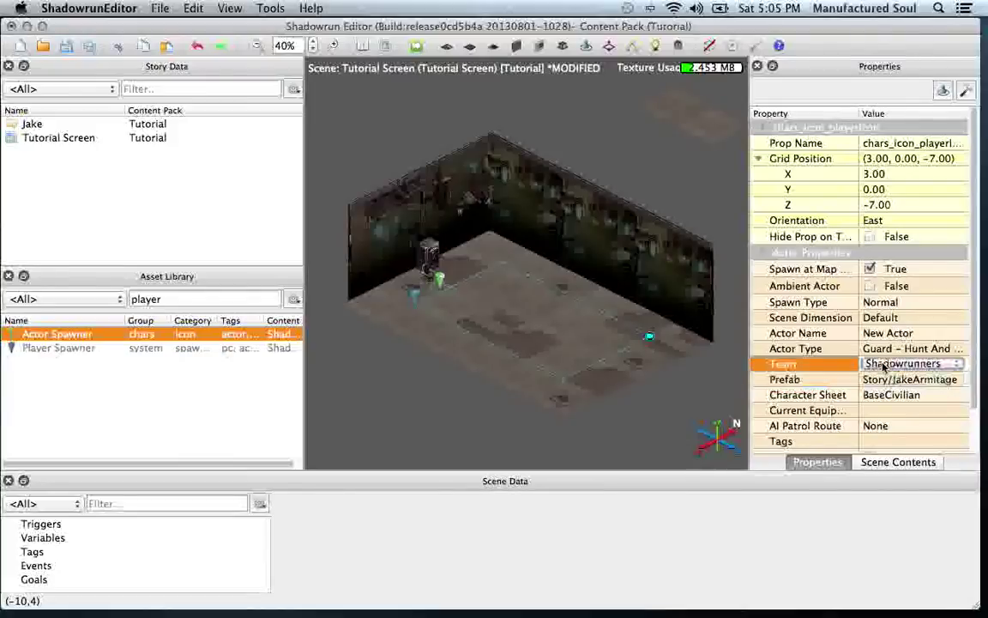
left_click(884, 366)
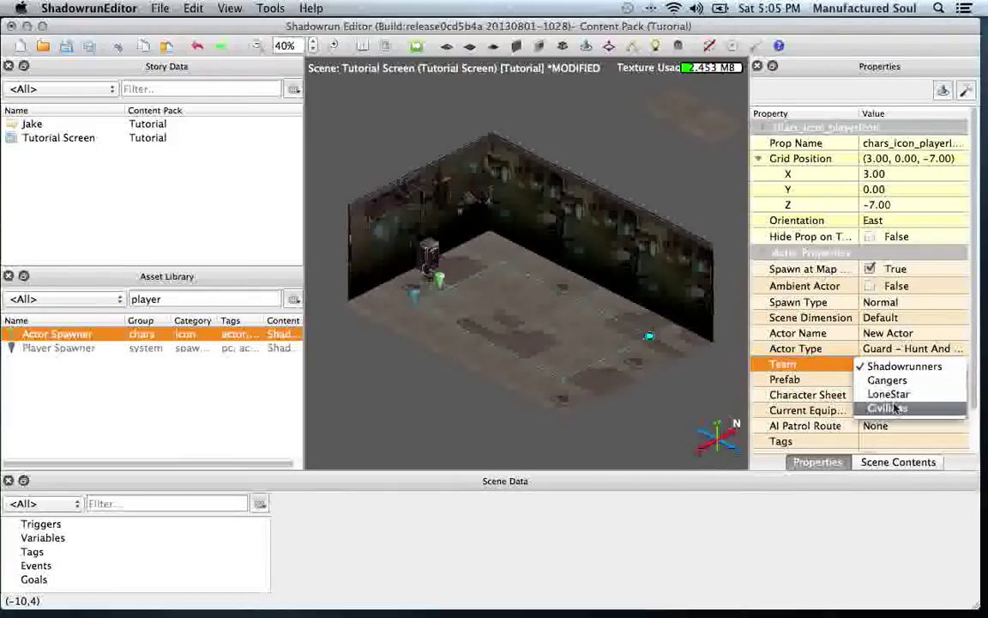
left_click(892, 408)
left_click(888, 334)
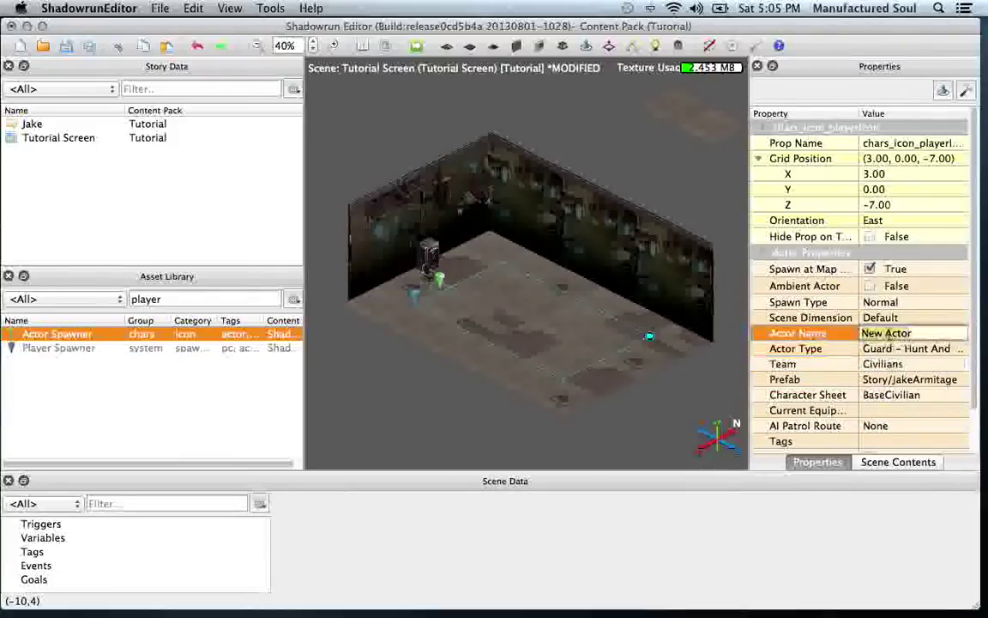
type("Jak")
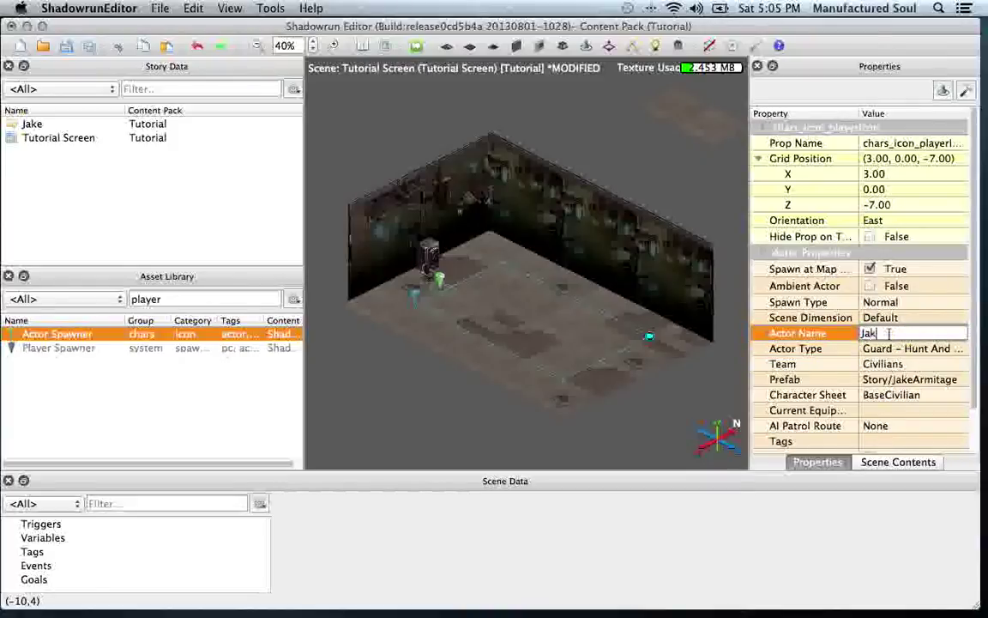
type("e Armitage")
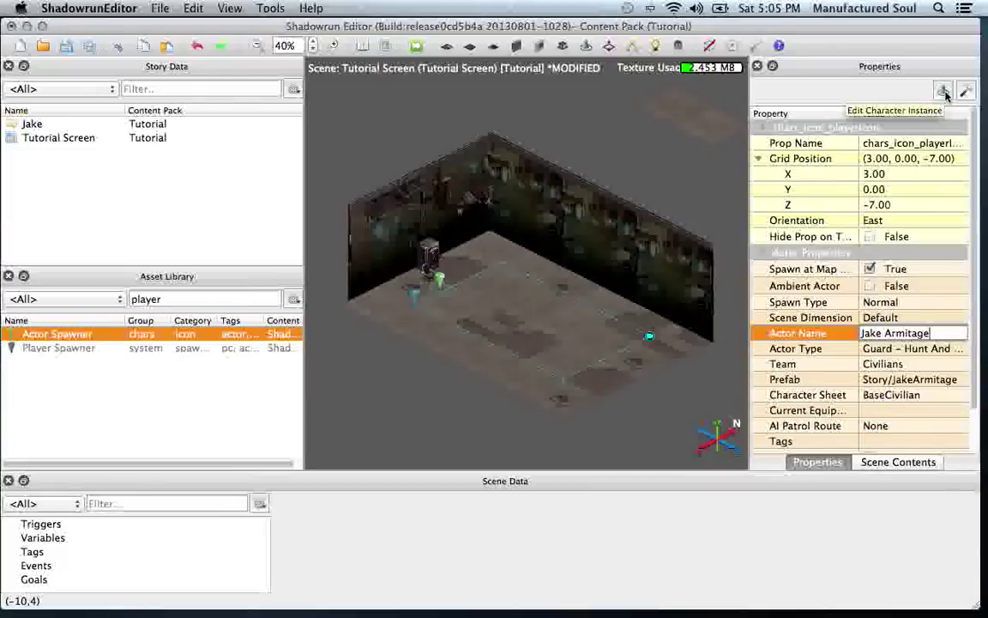
Step: Base Jake's character instance on the CG Human Shaman character sheet
left_click(943, 92)
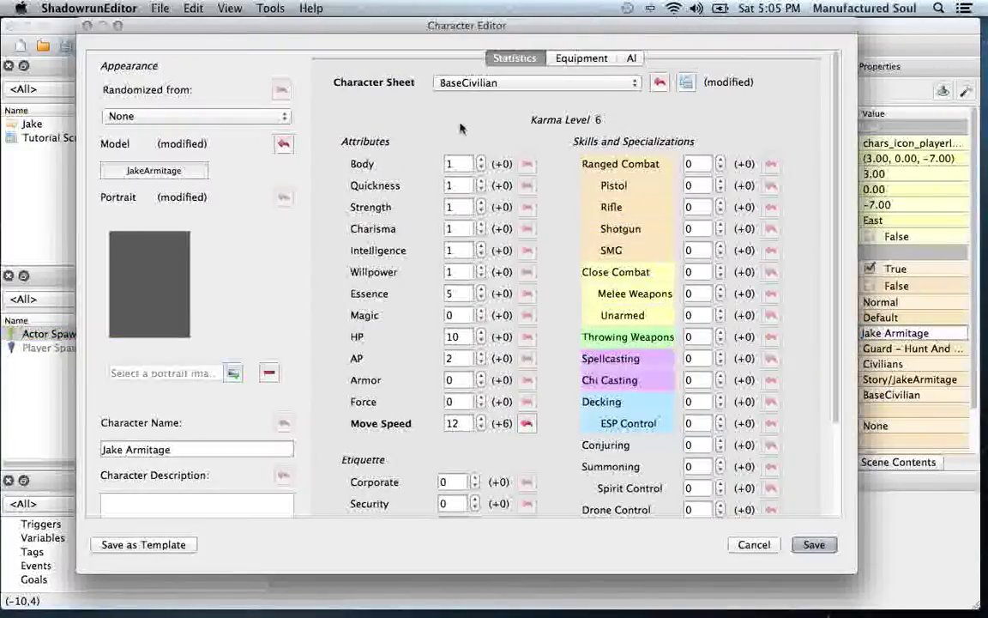
left_click(466, 92)
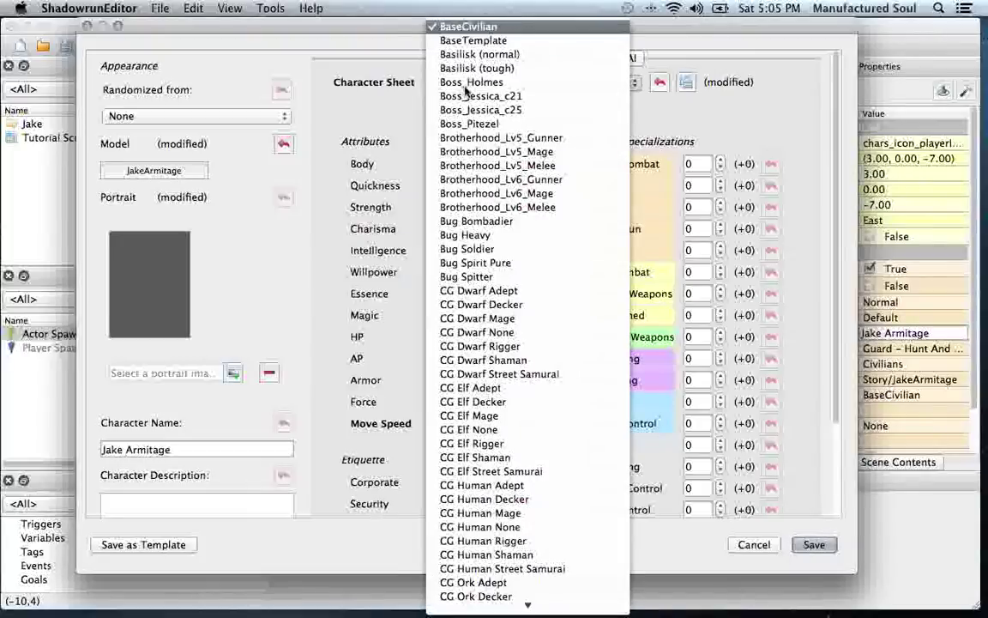
left_click(489, 552)
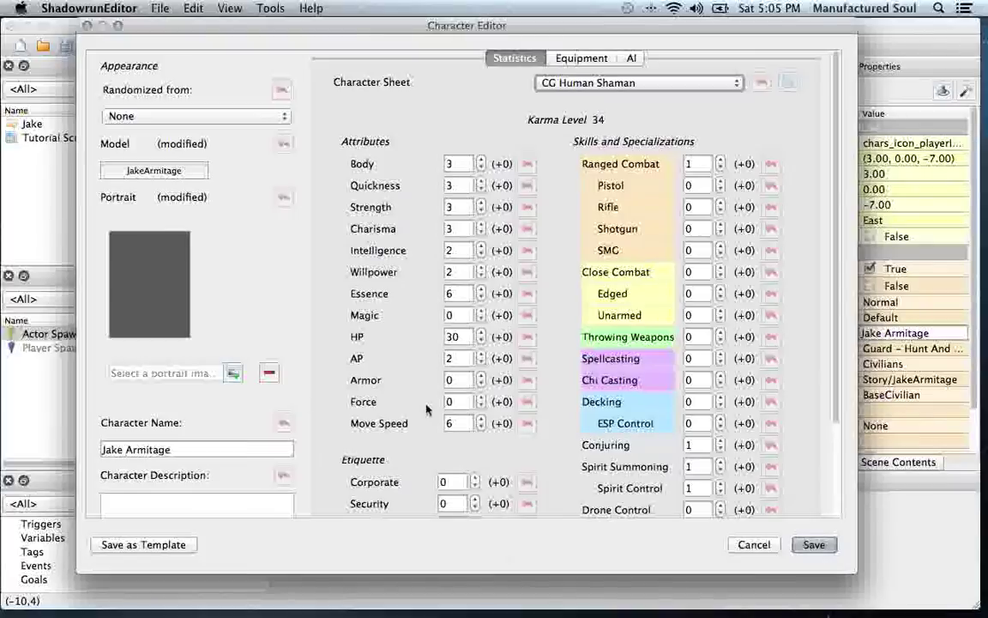
Step: Assign the jakearmitage portrait and save the character
left_click(232, 373)
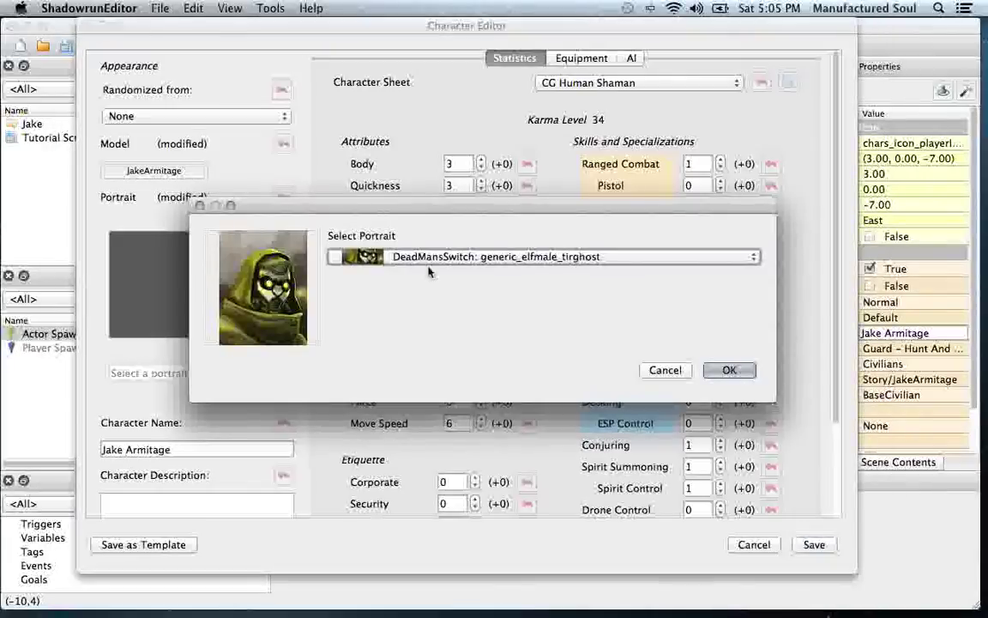
left_click(424, 259)
mouse_move(439, 606)
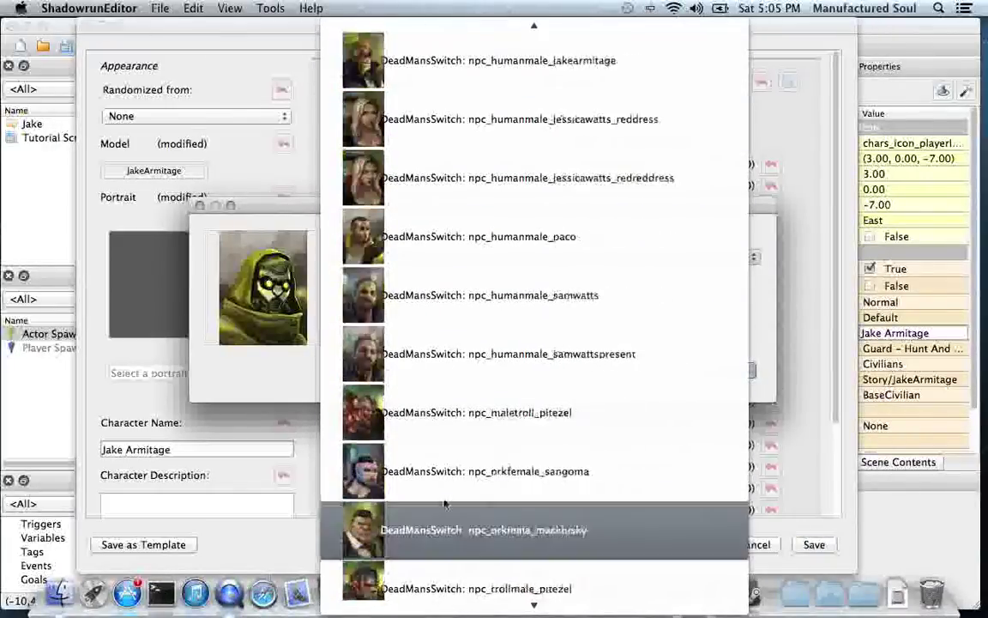
left_click(384, 79)
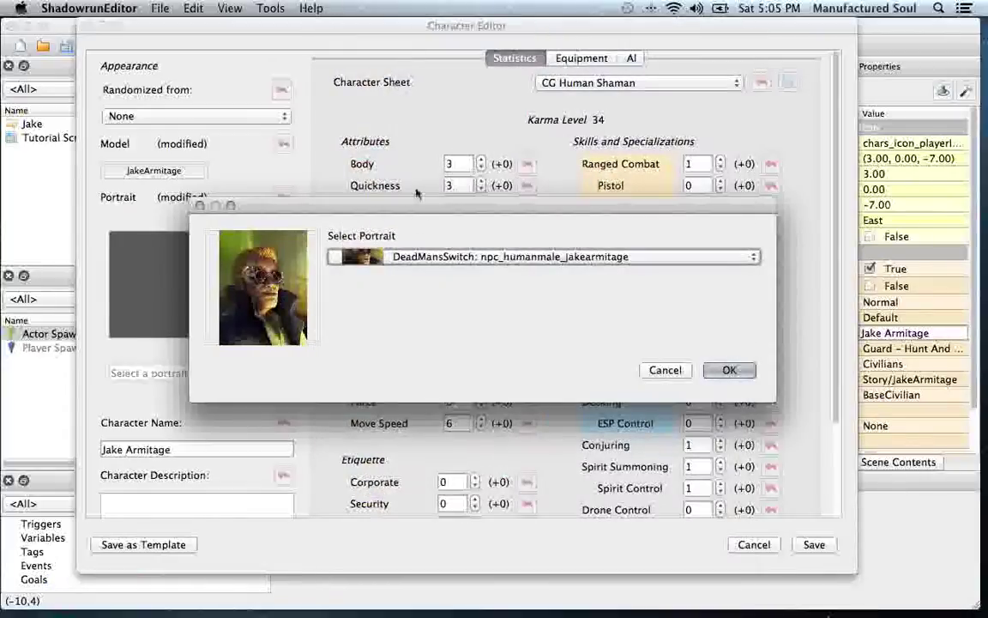
left_click(727, 370)
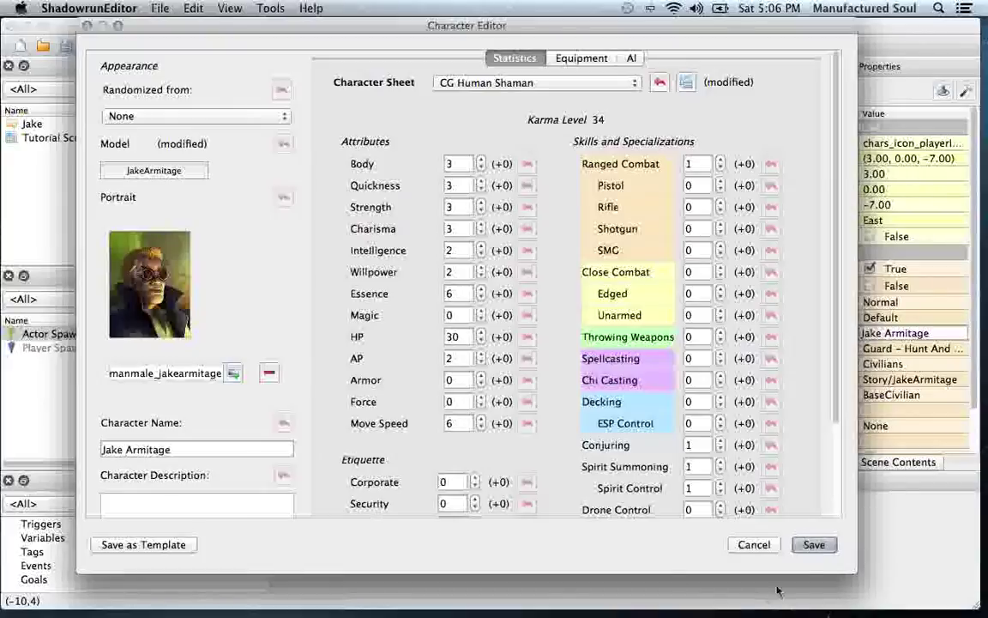
left_click(813, 551)
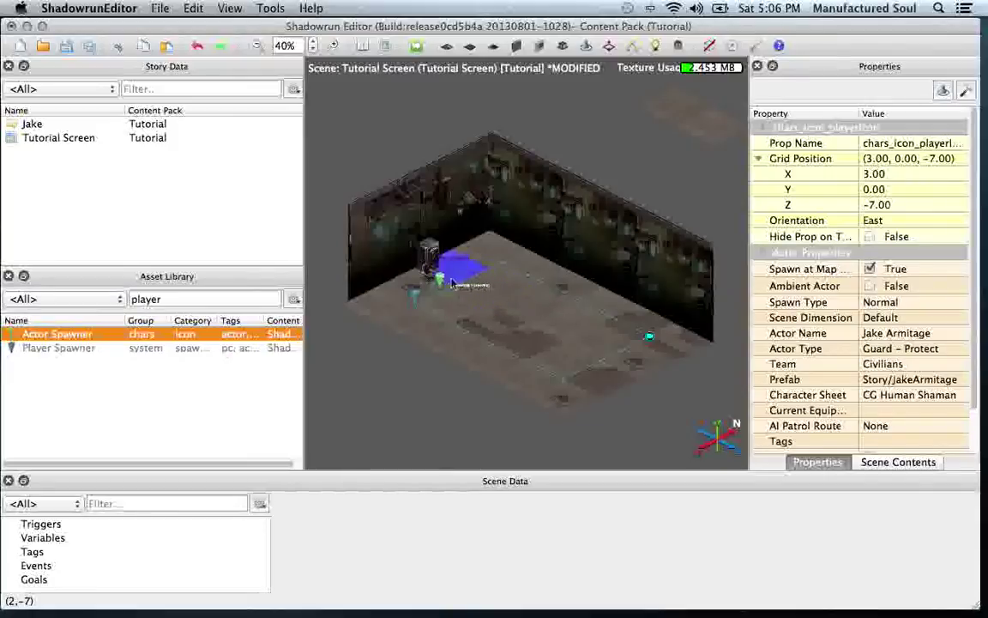
Step: Set Jake's interaction to the Generic Conversations > Jake conversation, with Turn to face player ticked
left_click(966, 91)
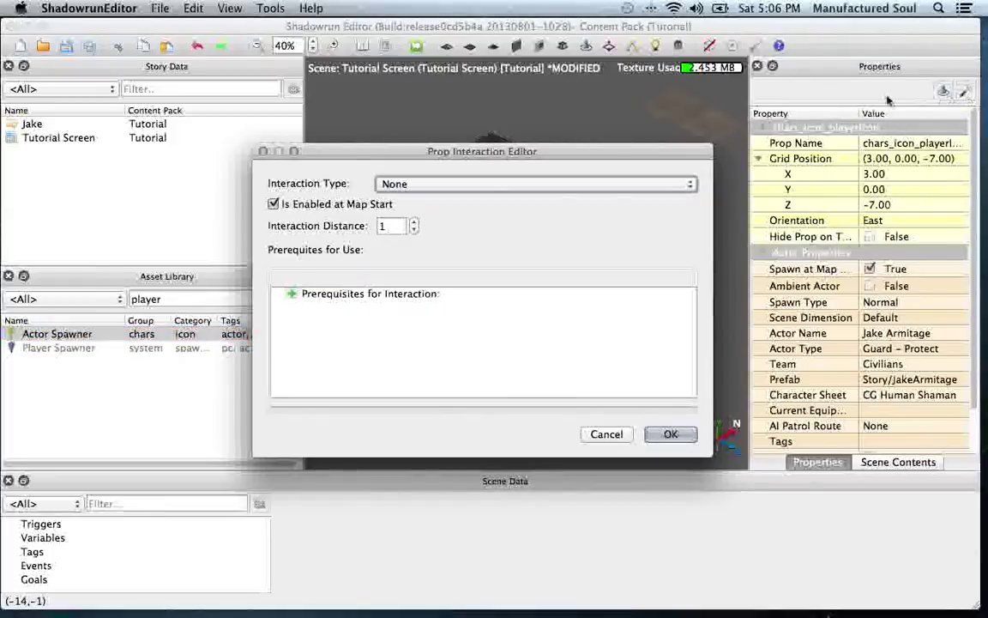
left_click(432, 185)
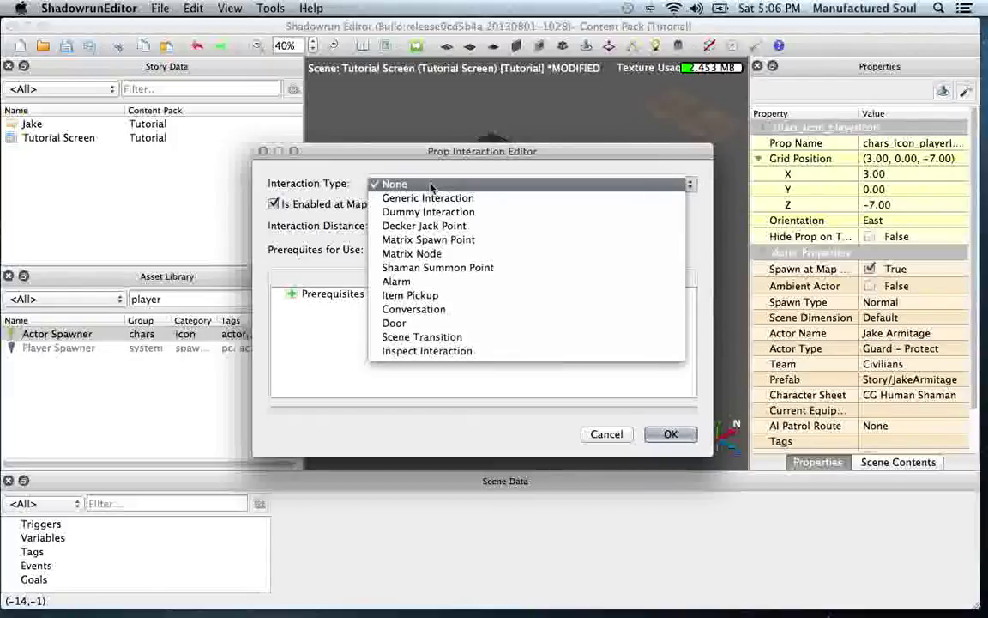
left_click(450, 311)
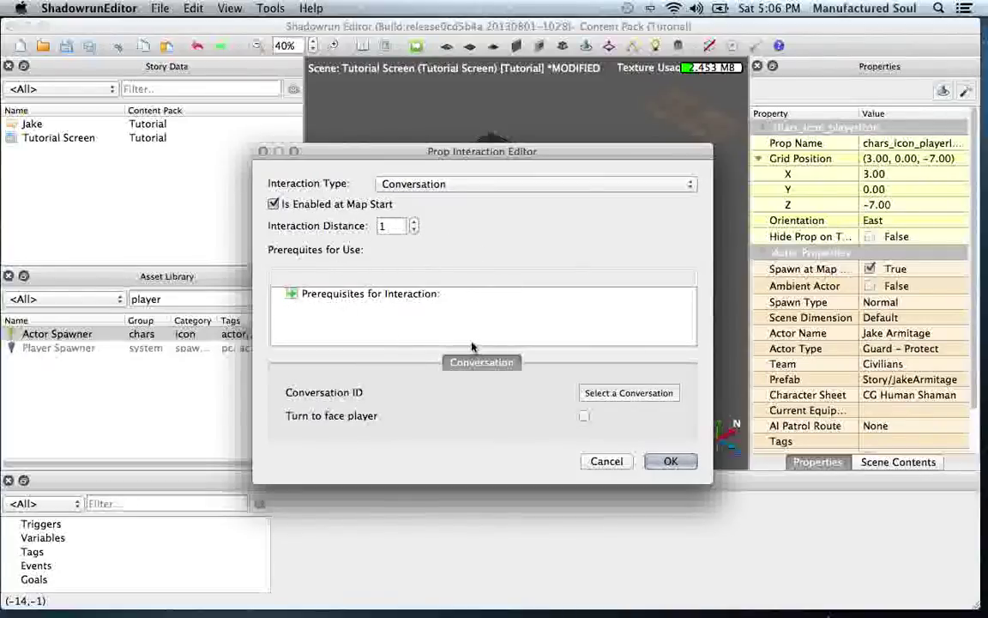
left_click(605, 394)
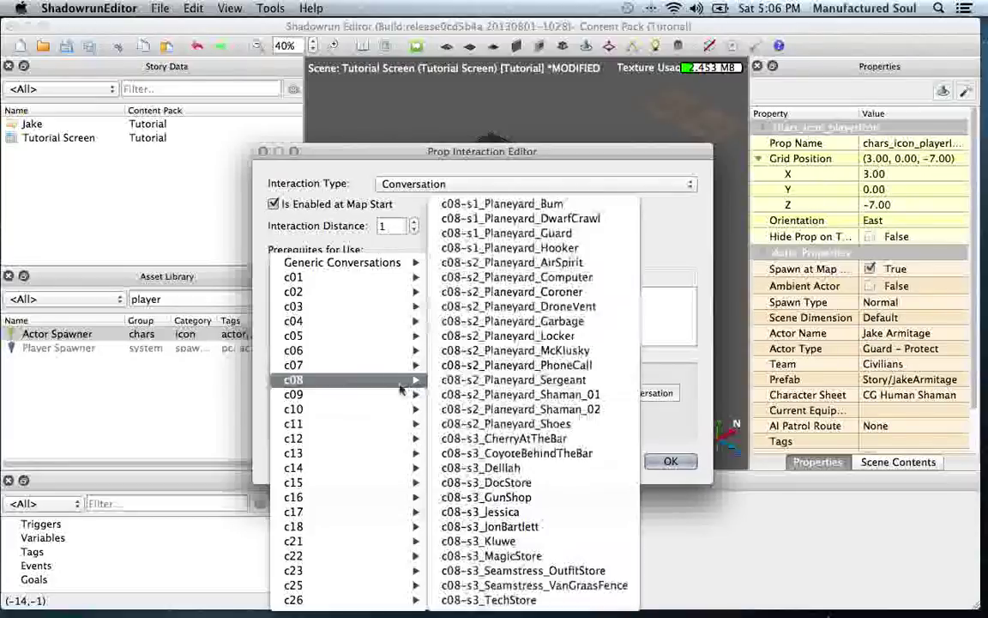
mouse_move(370, 263)
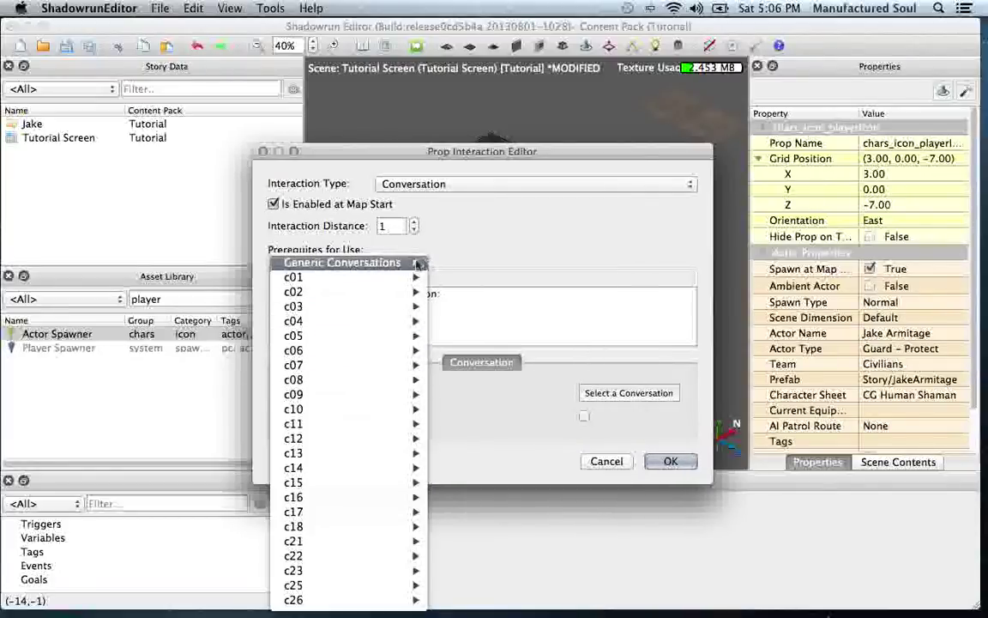
mouse_move(341, 271)
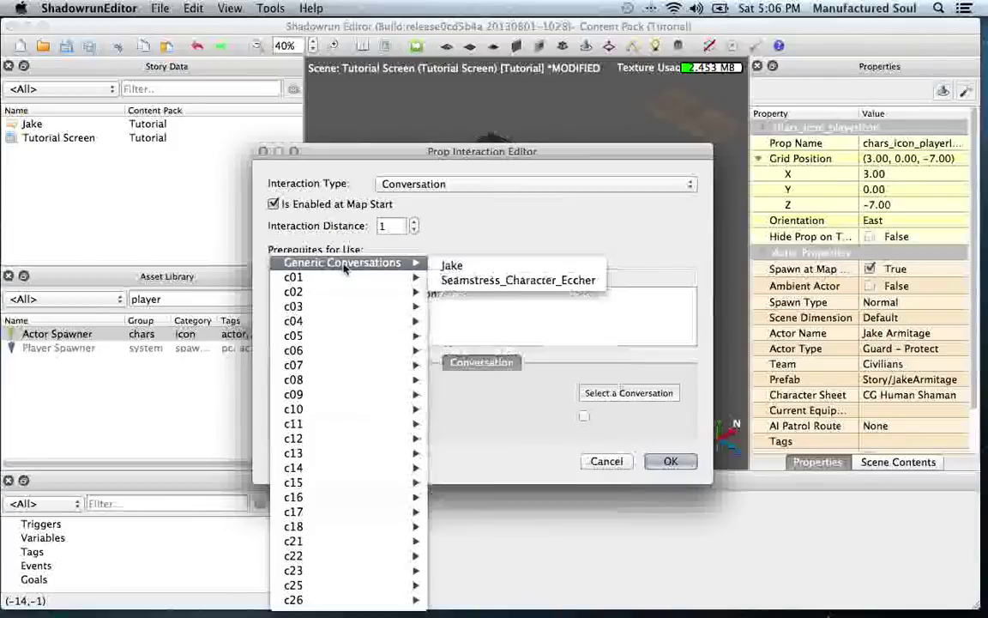
left_click(452, 267)
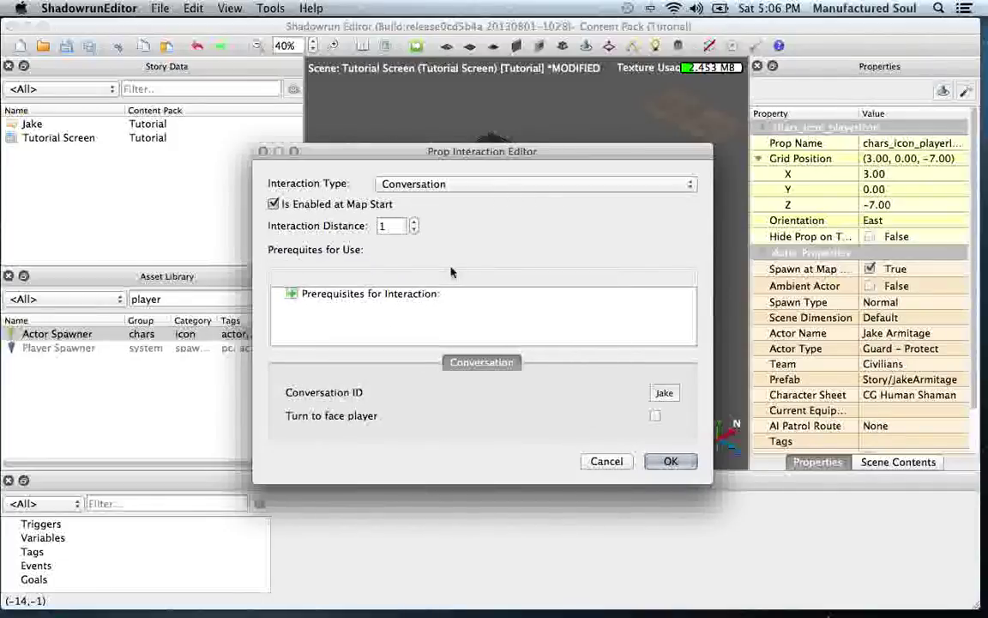
left_click(653, 416)
left_click(669, 463)
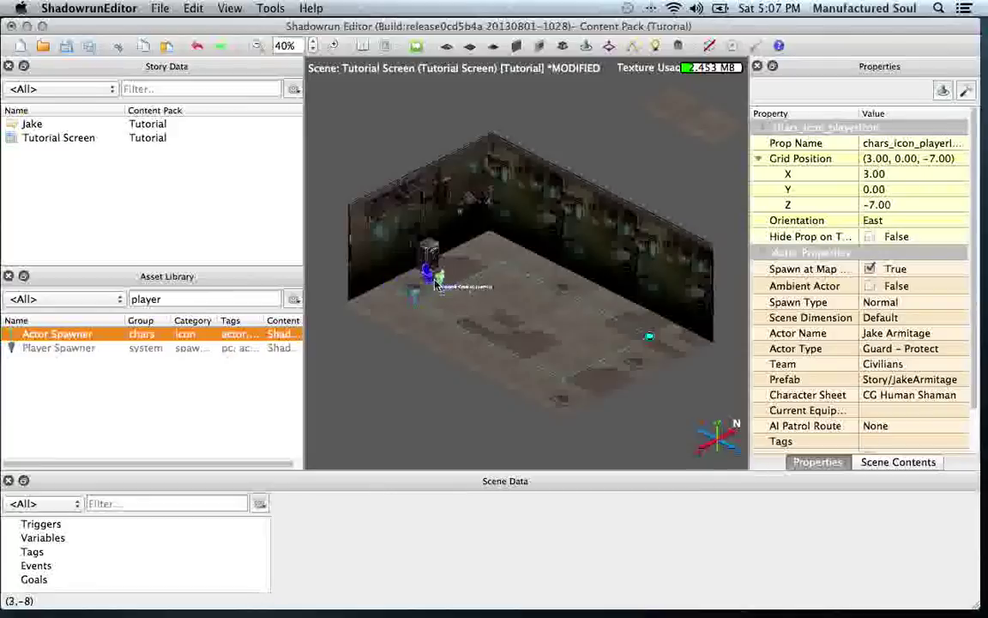
Step: Open the Jake conversation and select the 'Yeah Jake I wanna hire a Shadowrunner...' node
double_click(31, 124)
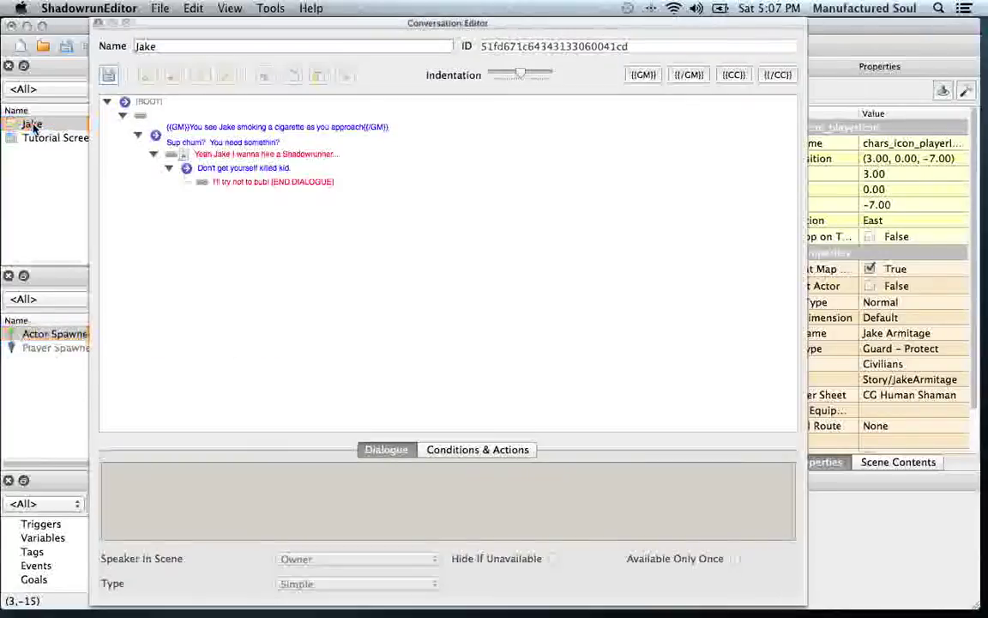
left_click_drag(254, 27, 267, 139)
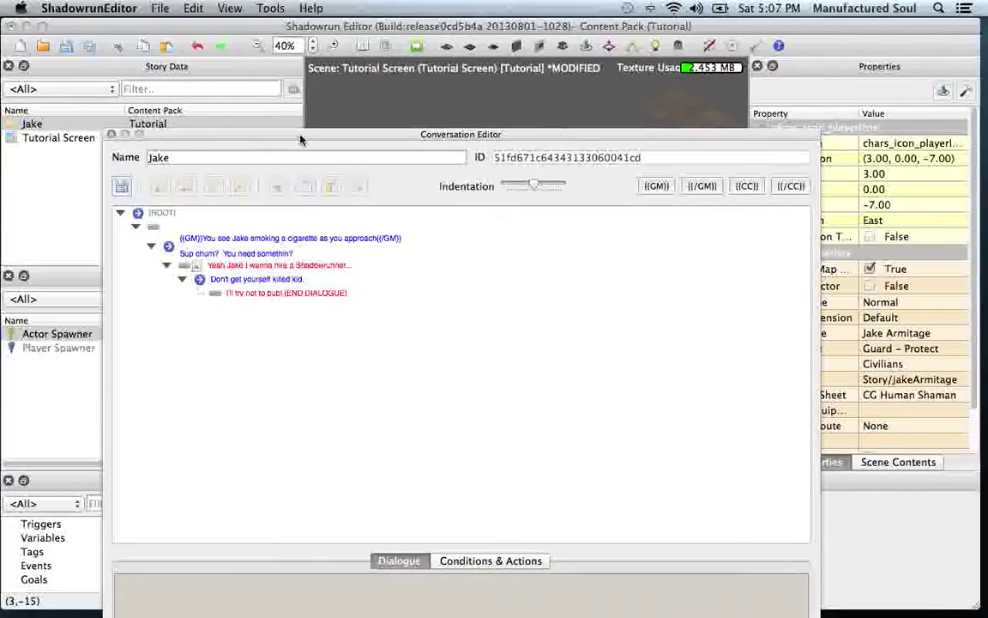
left_click_drag(287, 127, 319, 68)
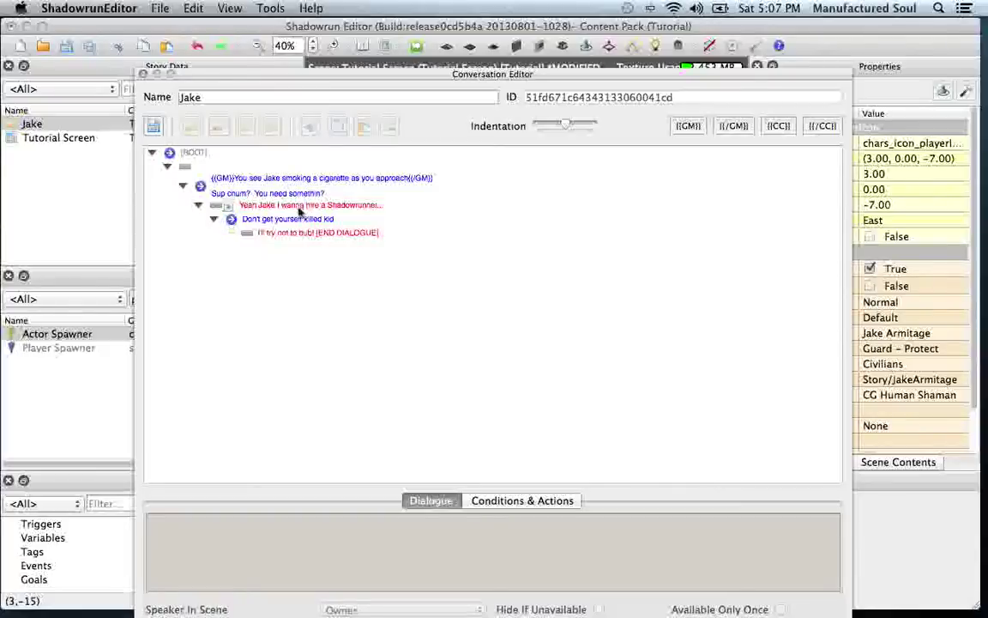
left_click(264, 207)
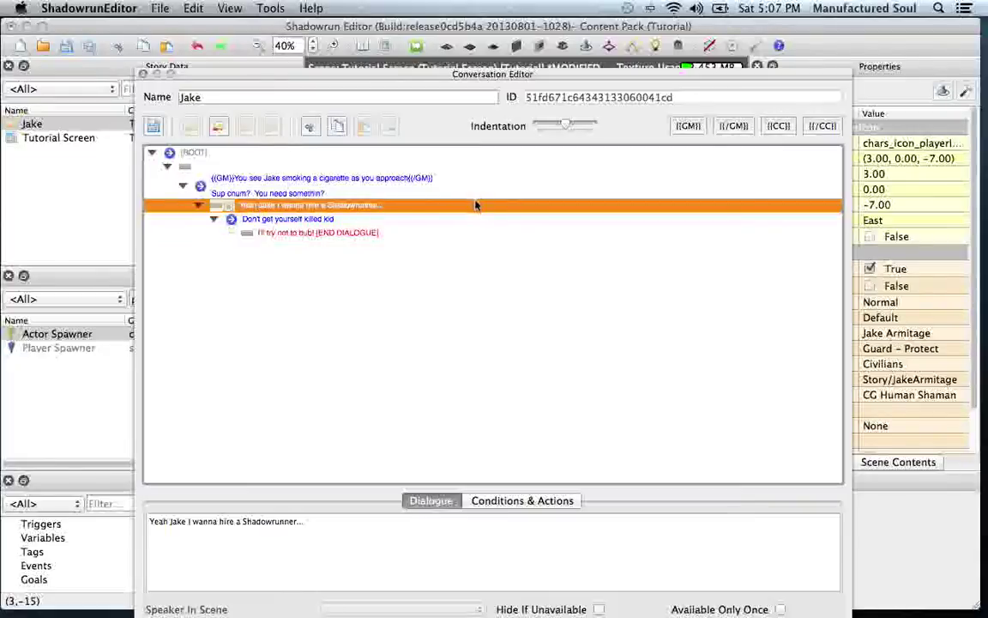
Step: Save the Jake conversation over the existing one and close the Conversation Editor
left_click(495, 502)
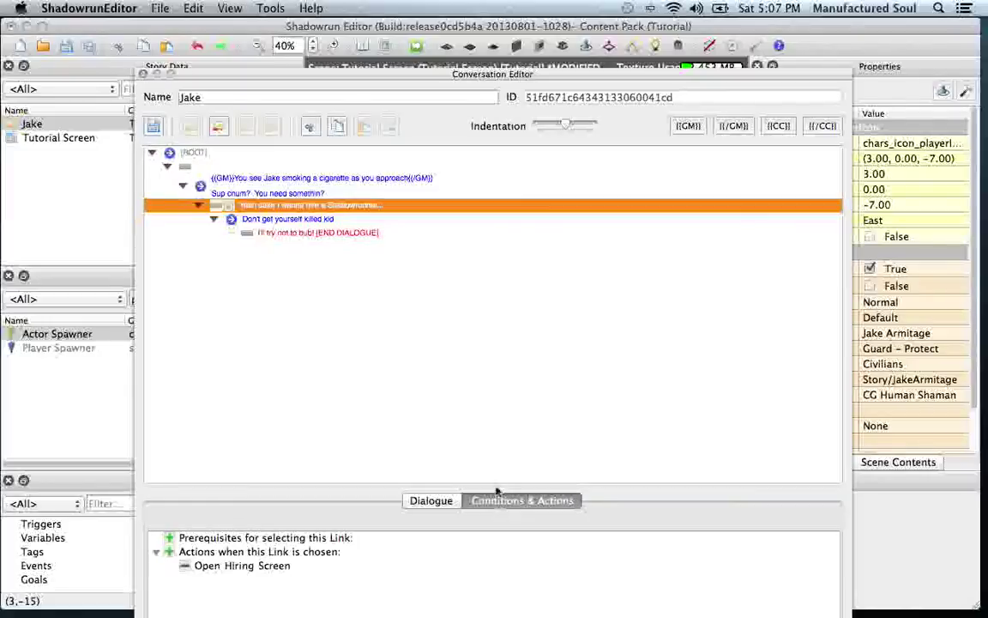
left_click_drag(420, 79, 532, 68)
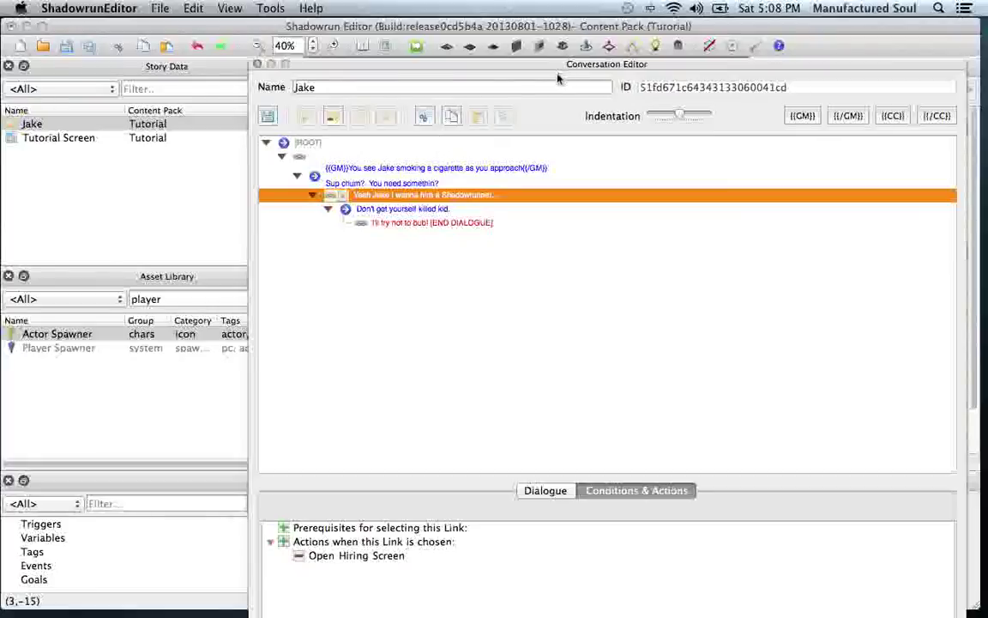
left_click_drag(490, 65, 358, 40)
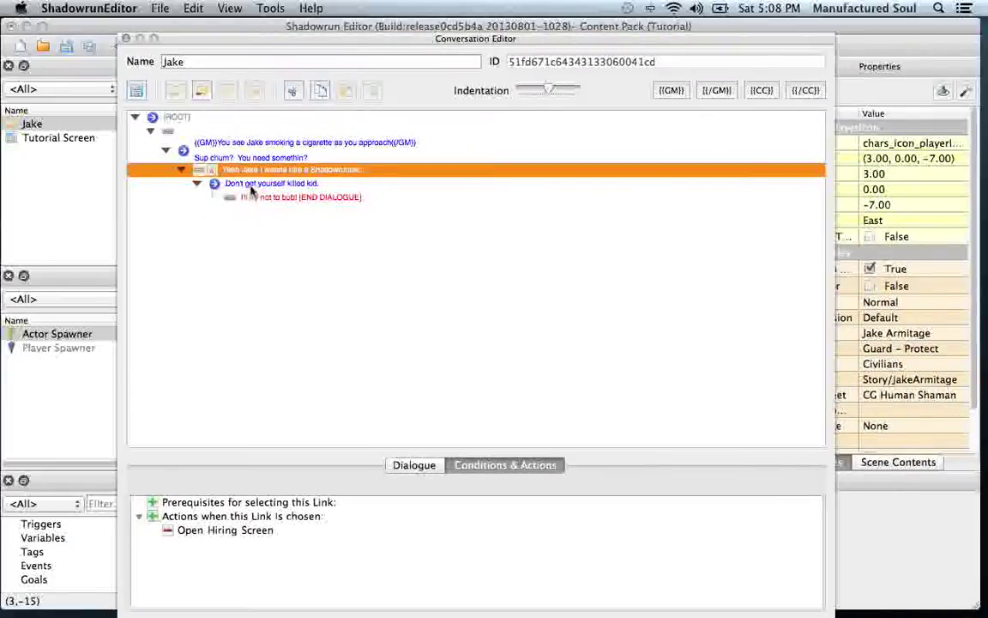
left_click(136, 91)
left_click(592, 334)
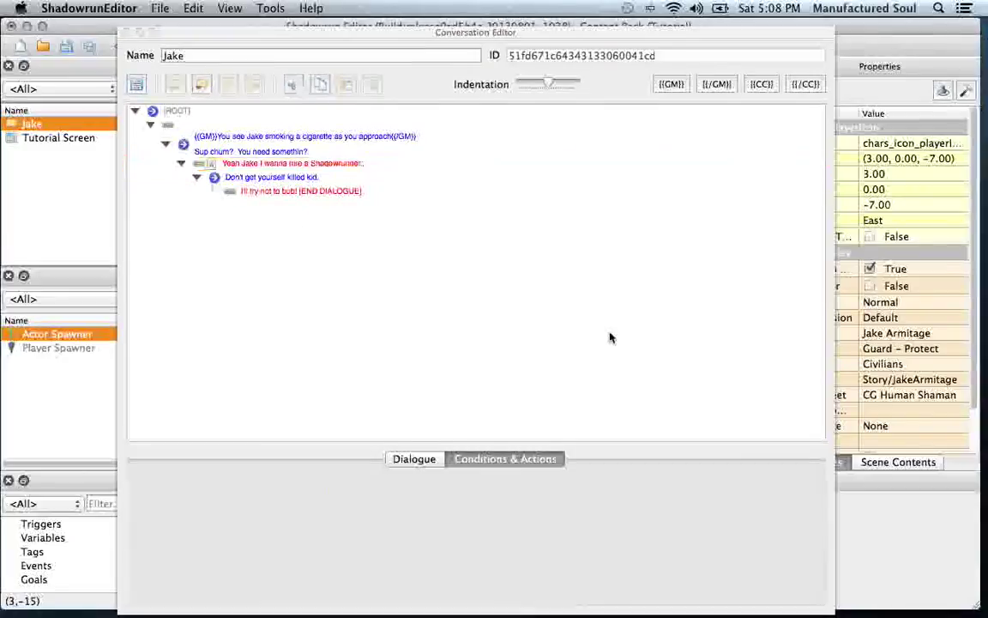
left_click(125, 32)
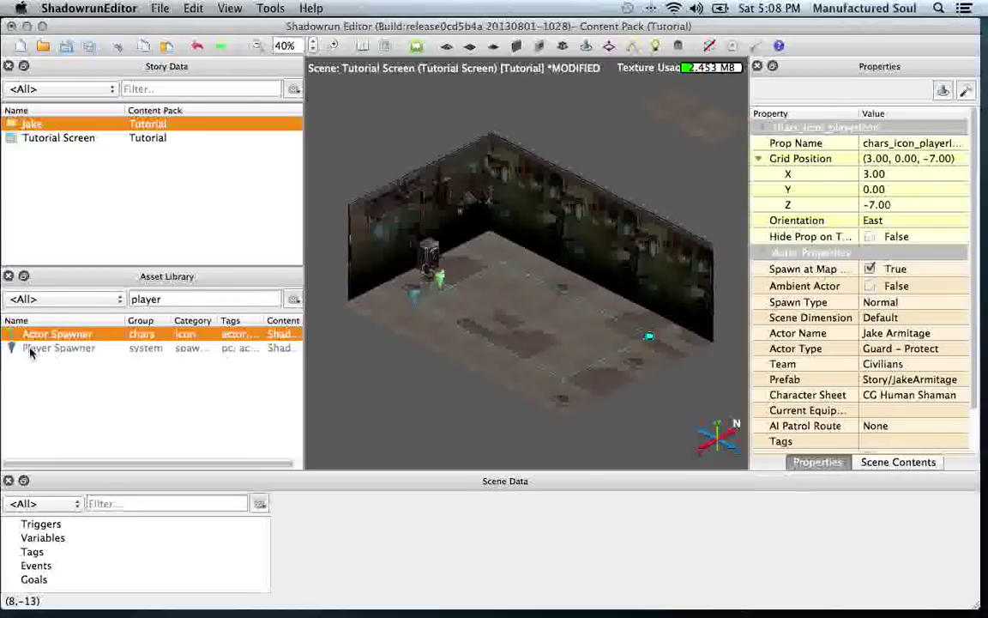
Step: Place two player spawners on the room floor, turning the second to face West
left_click_drag(30, 352, 477, 289)
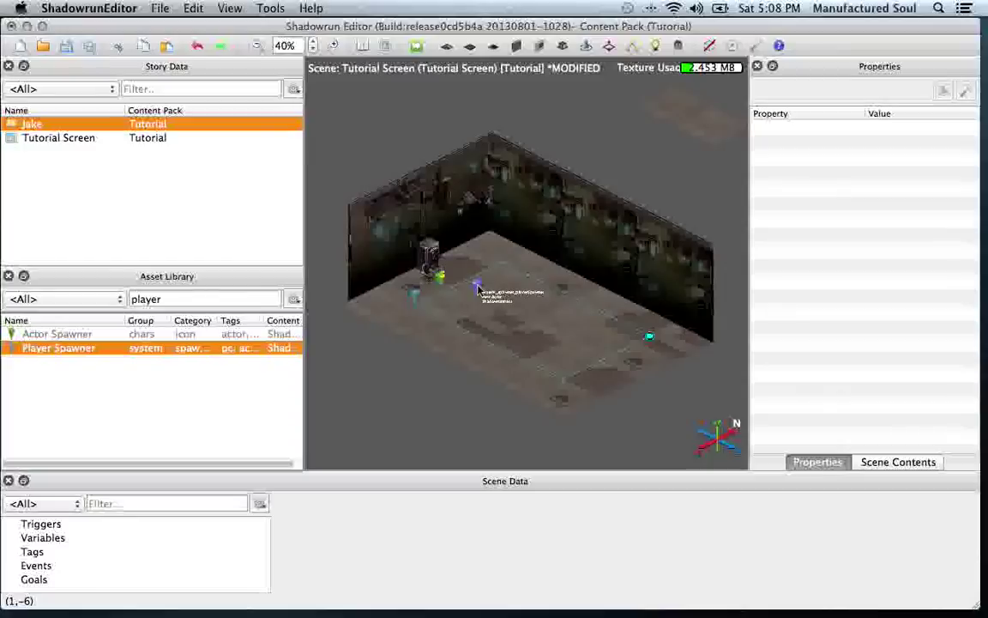
left_click_drag(26, 347, 508, 317)
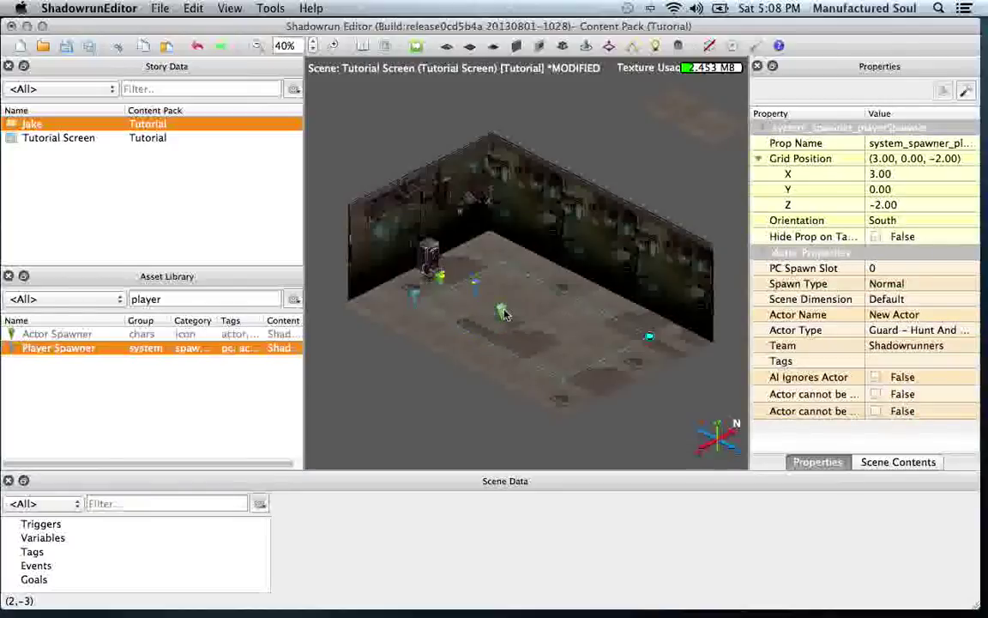
key("r")
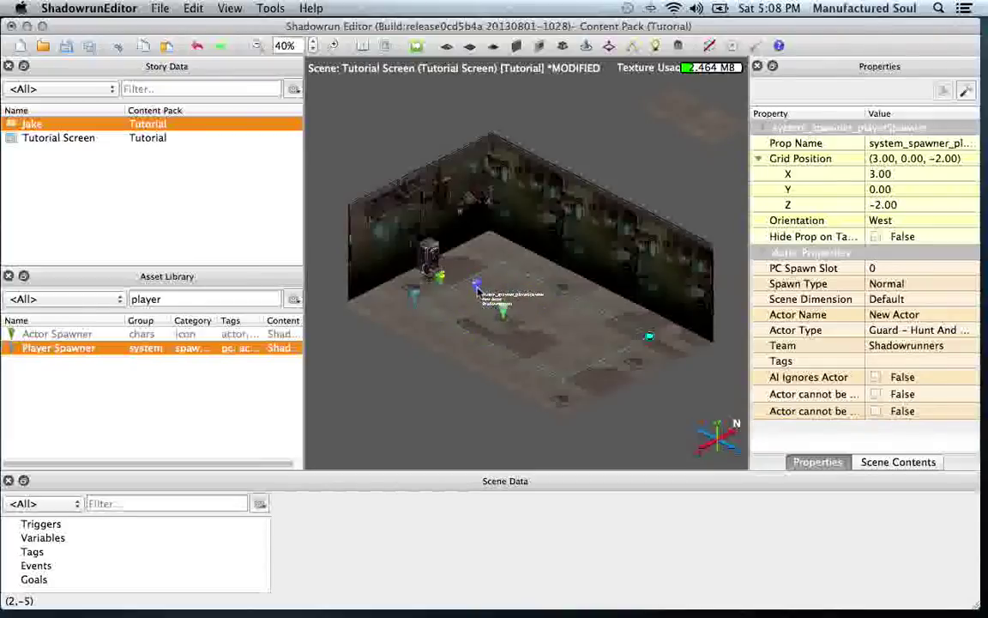
left_click(476, 289)
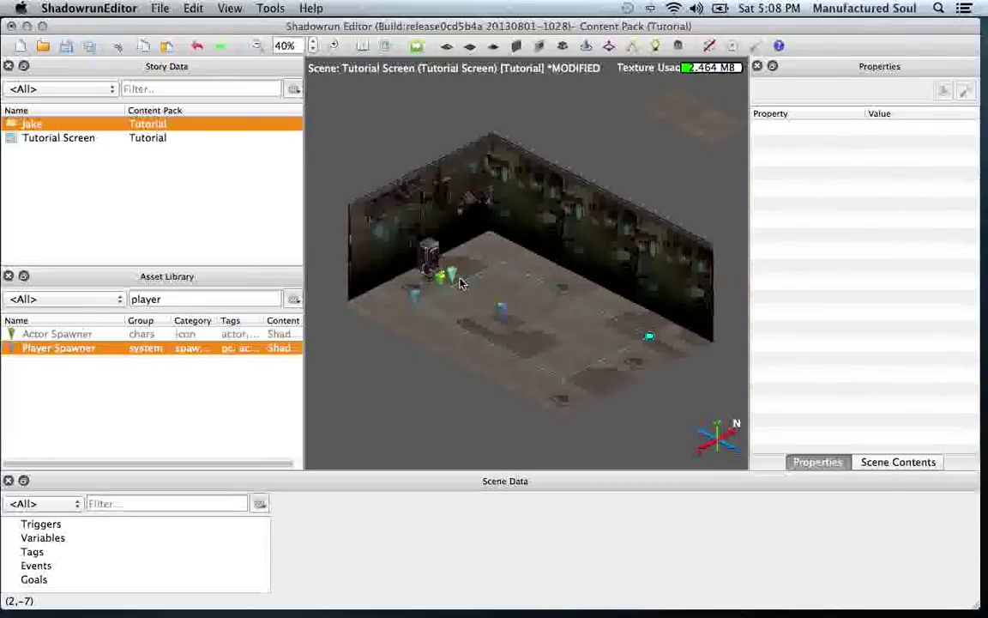
Step: Set the selected player spawner's PC Spawn Slot to 1
left_click(463, 287)
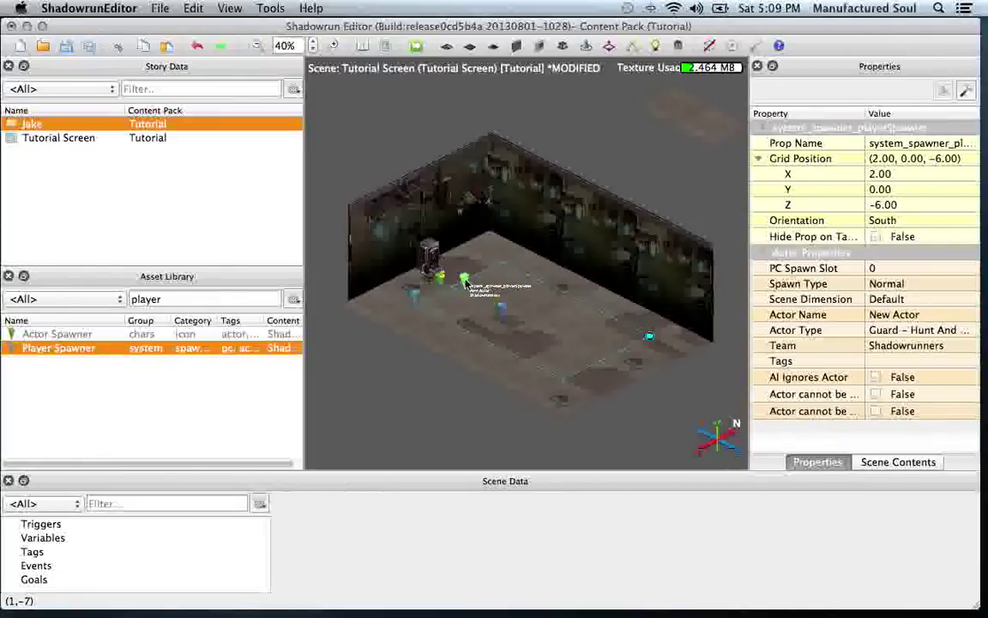
left_click(884, 268)
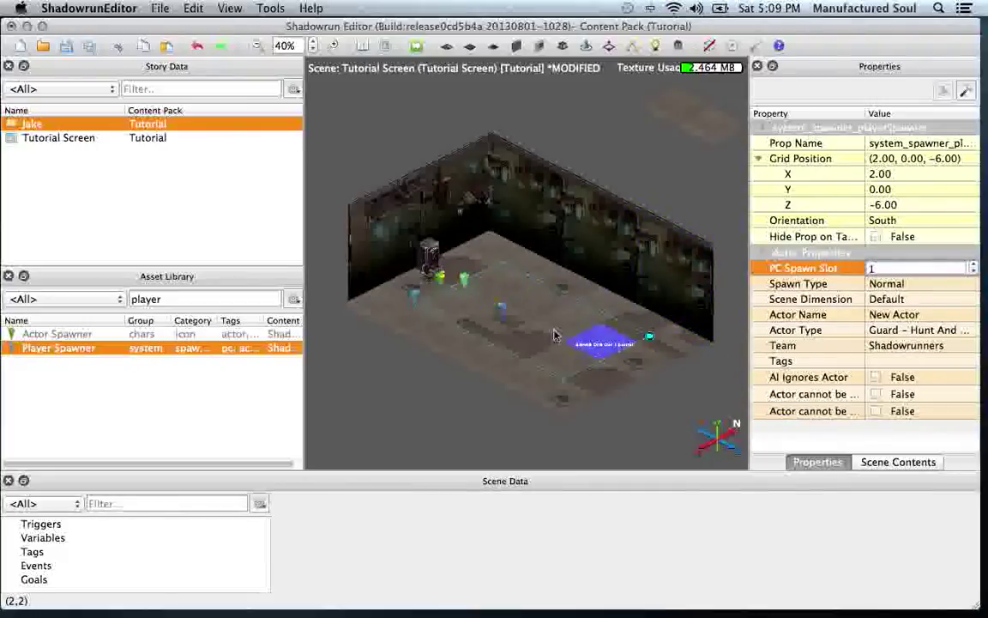
left_click(473, 297)
left_click(463, 305)
left_click(472, 307)
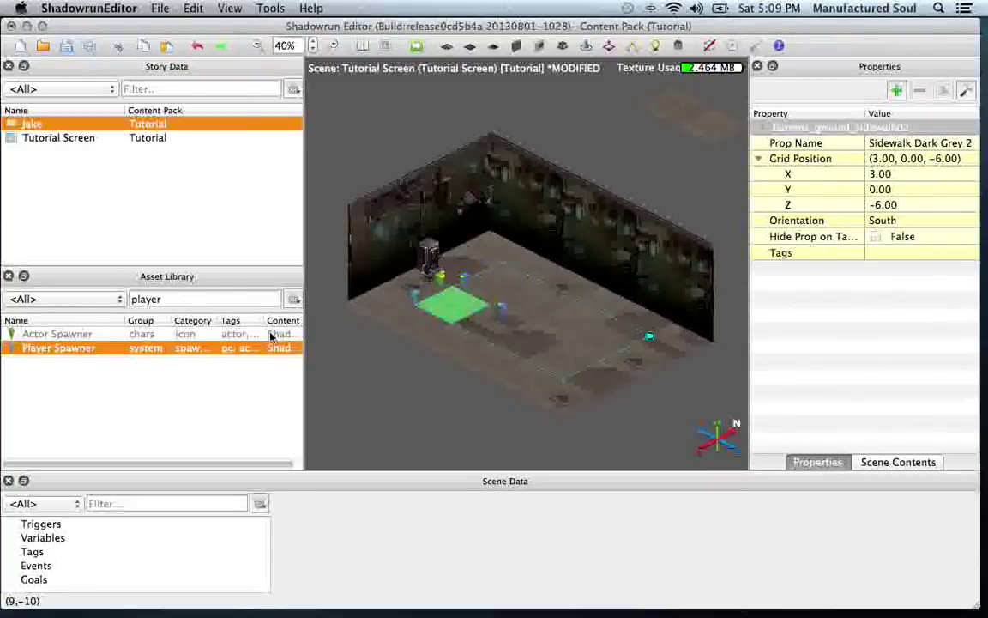
left_click(218, 299)
Step: Filter assets for 'lvl1', place lvl1_human_mage at (-20, 0, -11), and edit its character
key("BackSpace")
key("BackSpace")
key("BackSpace")
key("BackSpace")
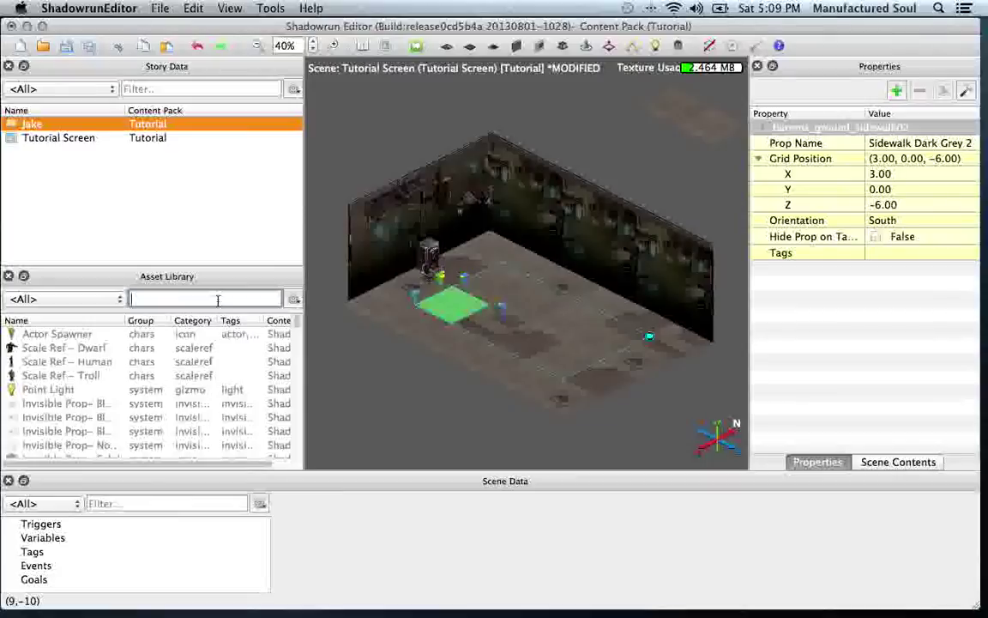
type("lvl1")
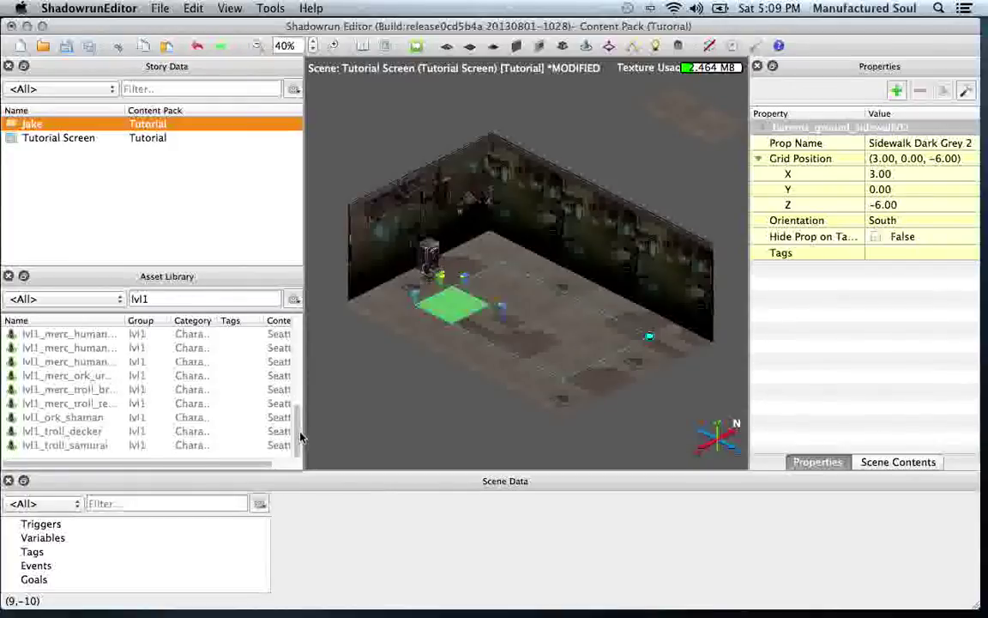
left_click_drag(300, 437, 309, 401)
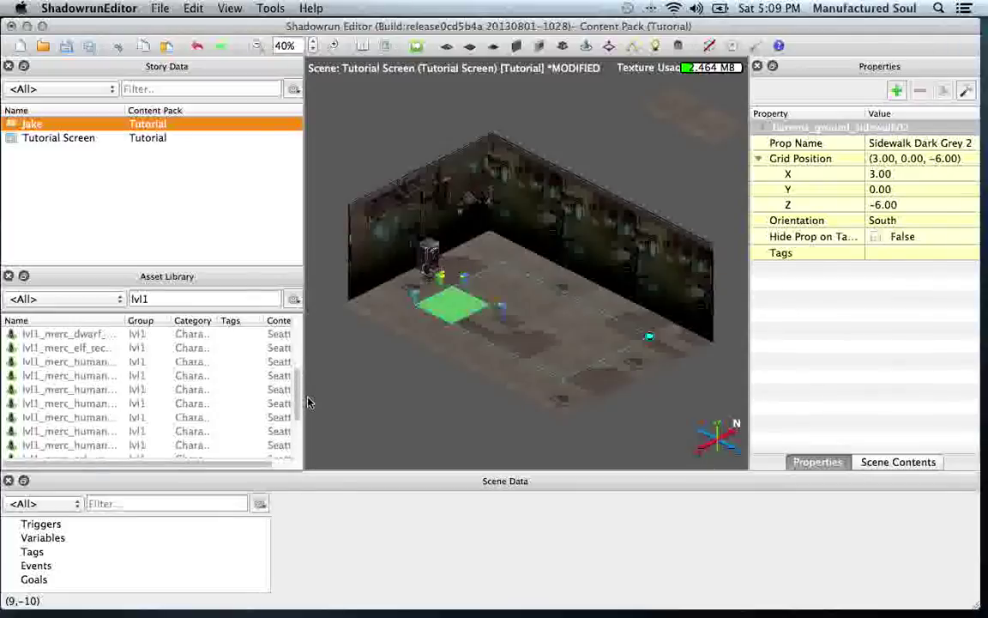
left_click_drag(127, 320, 182, 324)
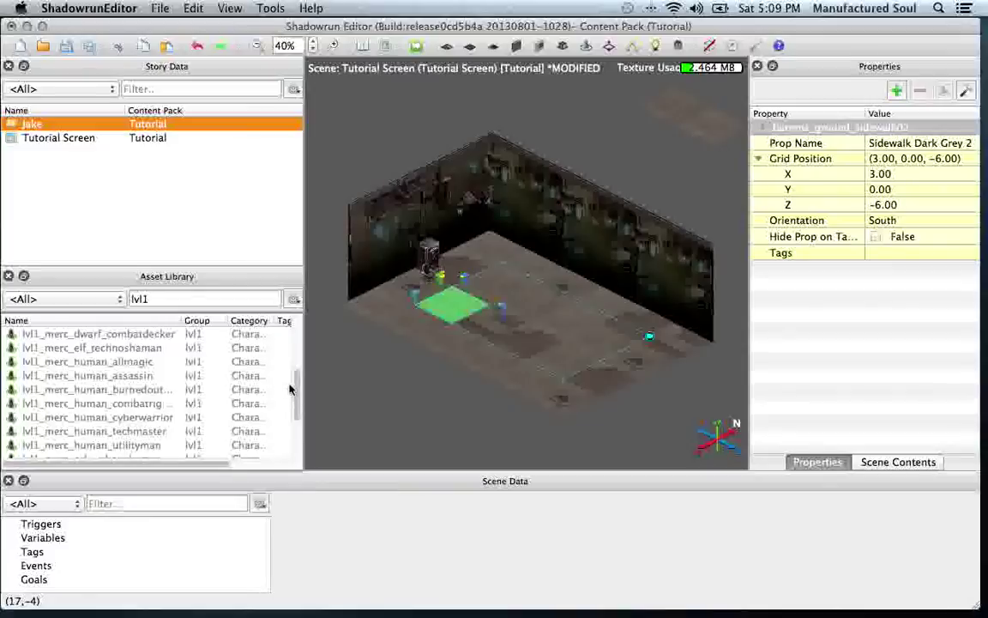
left_click_drag(297, 385, 301, 374)
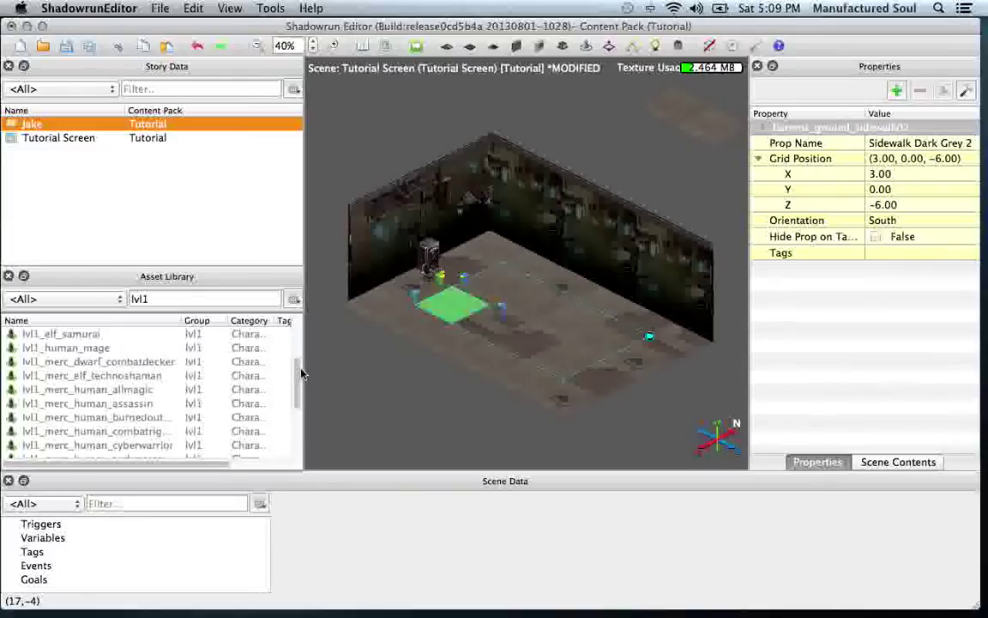
left_click_drag(55, 347, 676, 117)
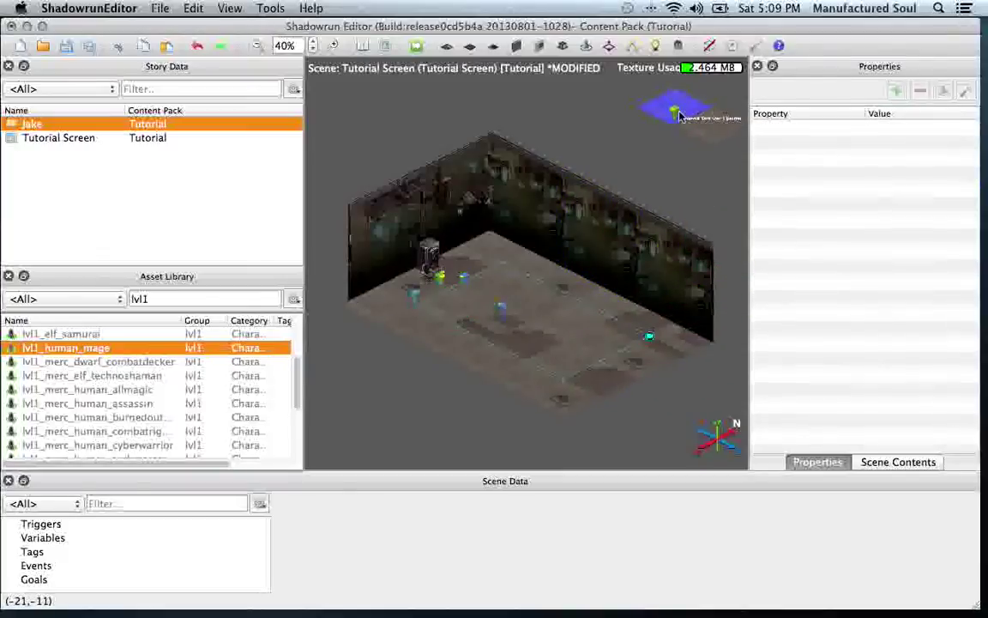
left_click(676, 117)
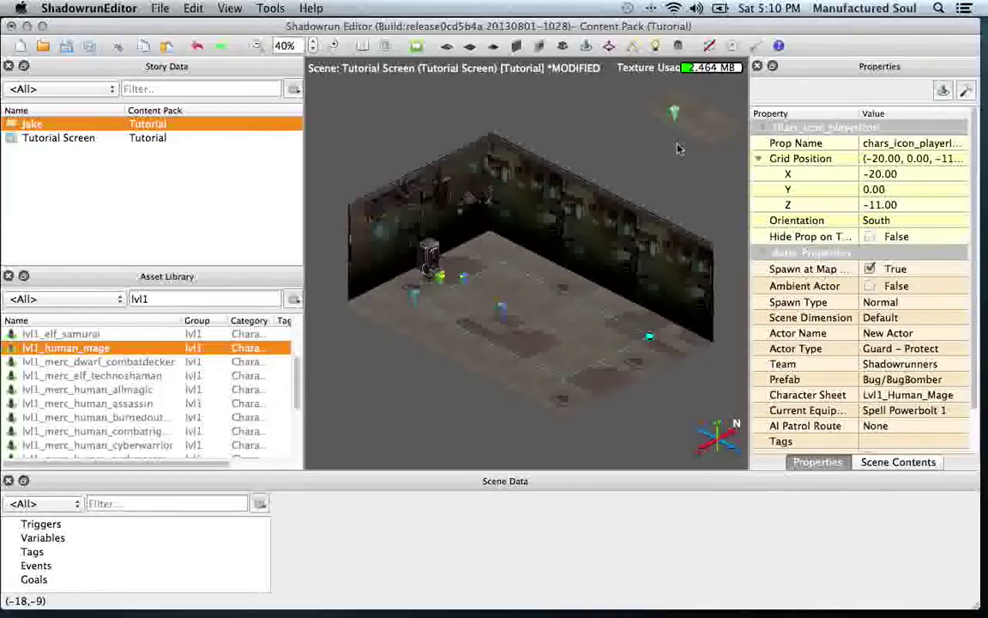
left_click(942, 90)
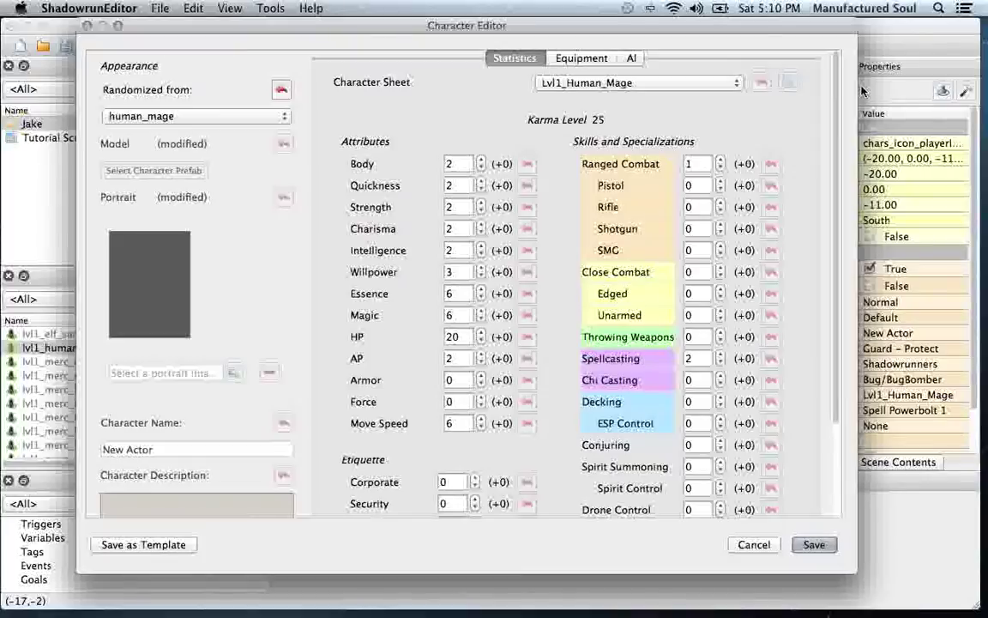
Step: Set Randomized from to None and give the mage the npc_elfmale_artfuldodger portrait
left_click(280, 90)
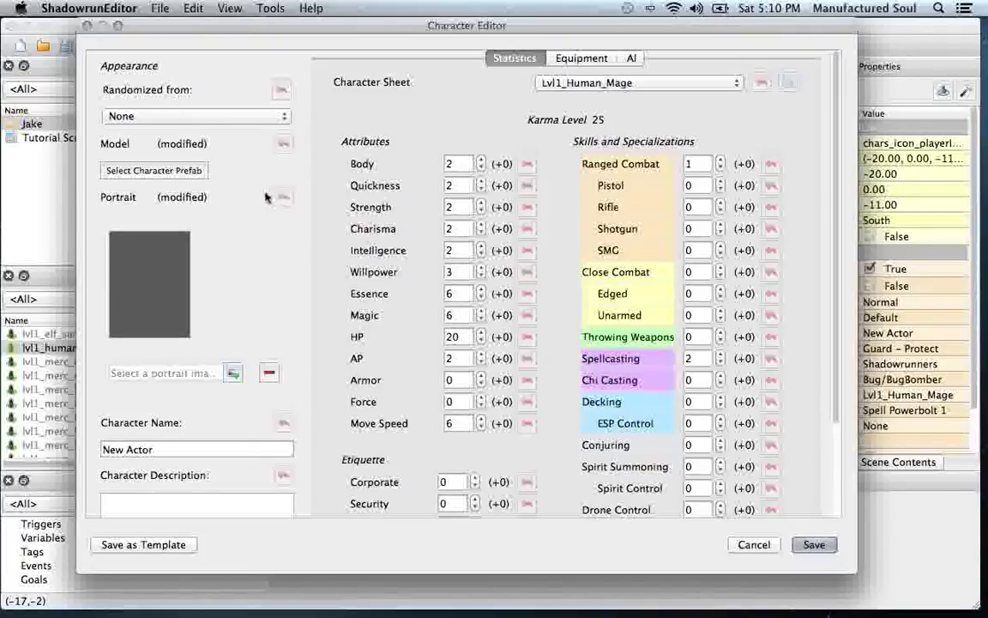
left_click(232, 375)
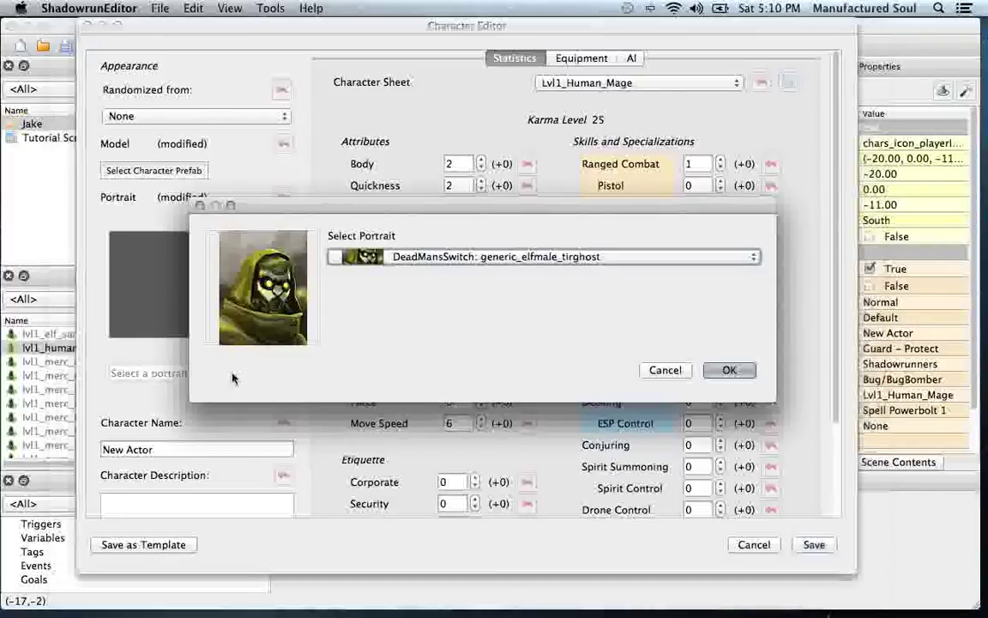
left_click(429, 256)
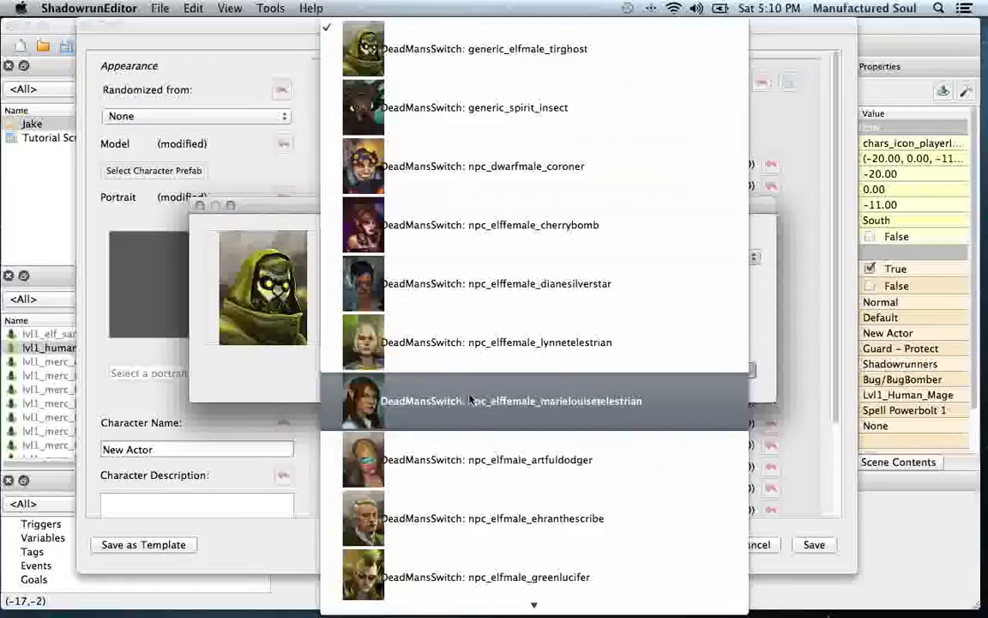
left_click(578, 458)
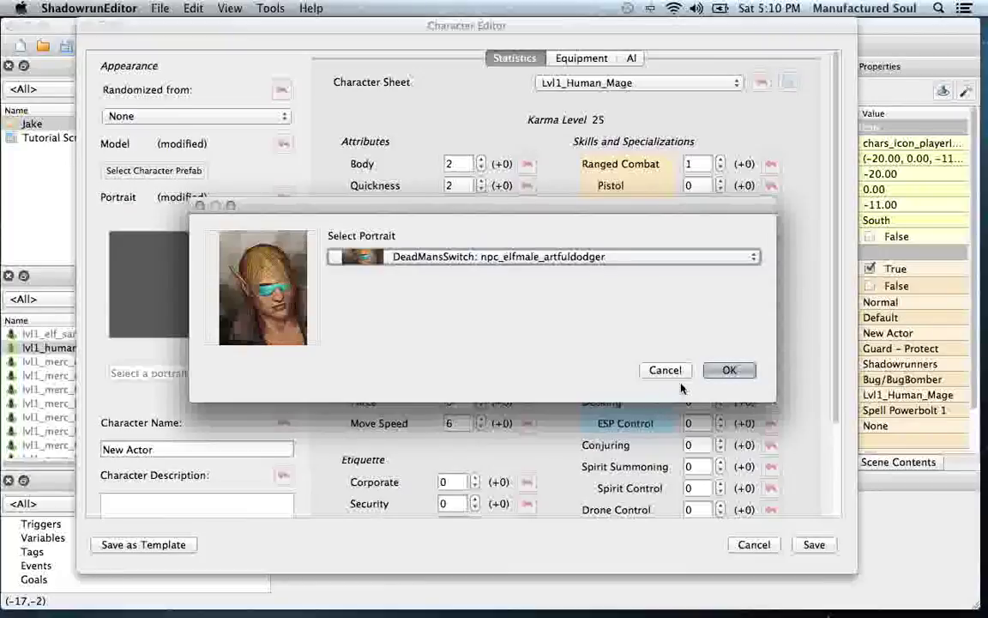
left_click(728, 370)
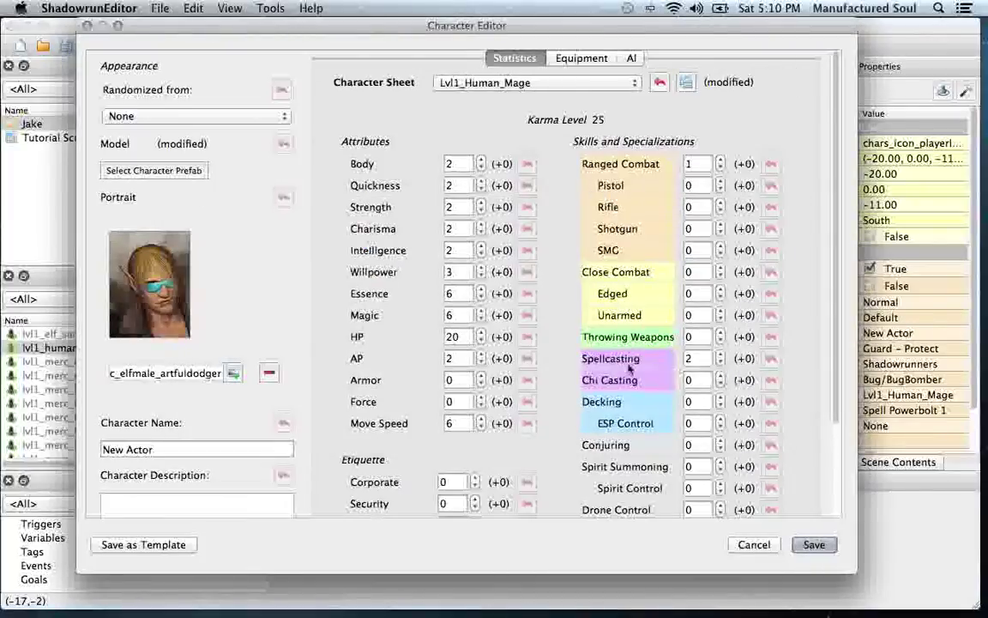
Step: Rename the character from New Actor to Ta'Keel
left_click(180, 449)
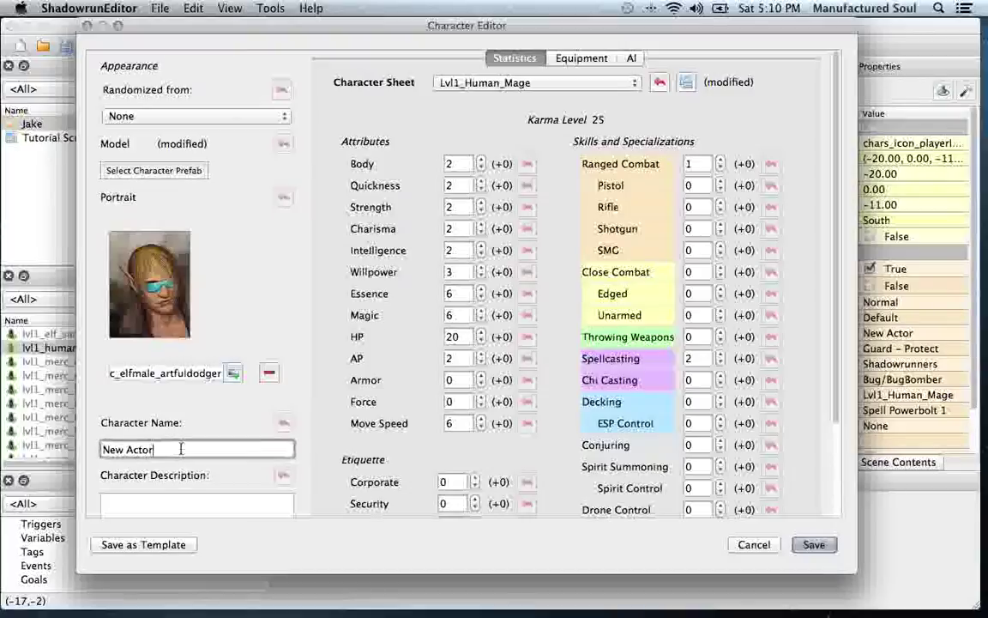
left_click_drag(181, 449, 93, 449)
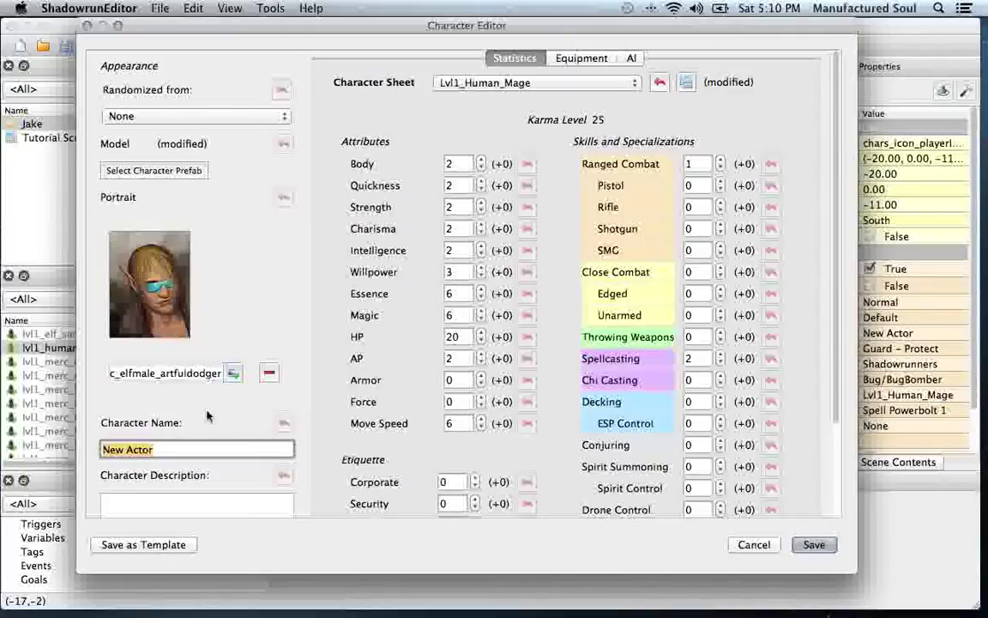
type("Ta'Keel")
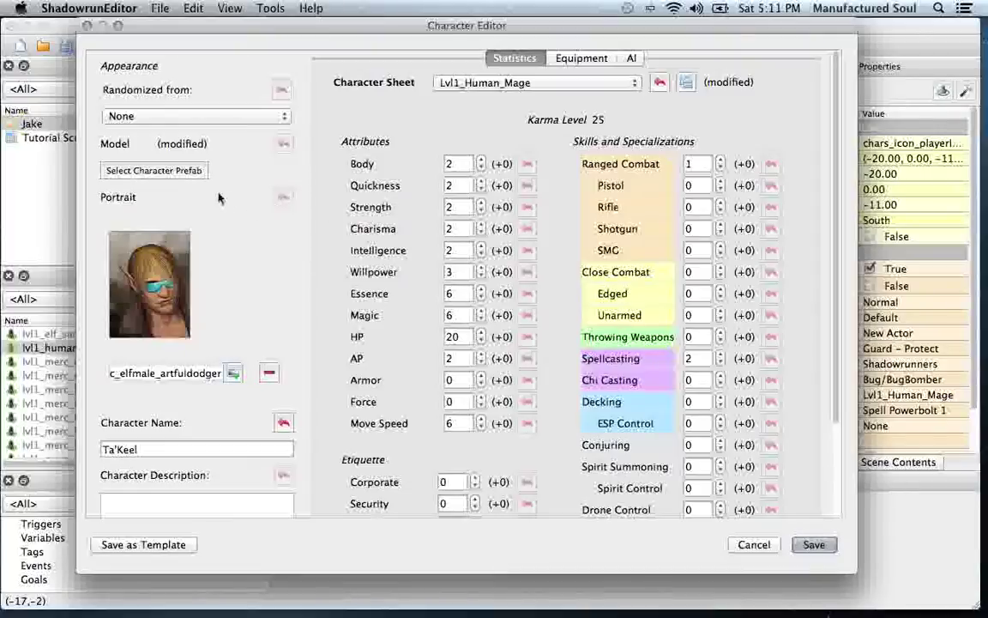
left_click(169, 172)
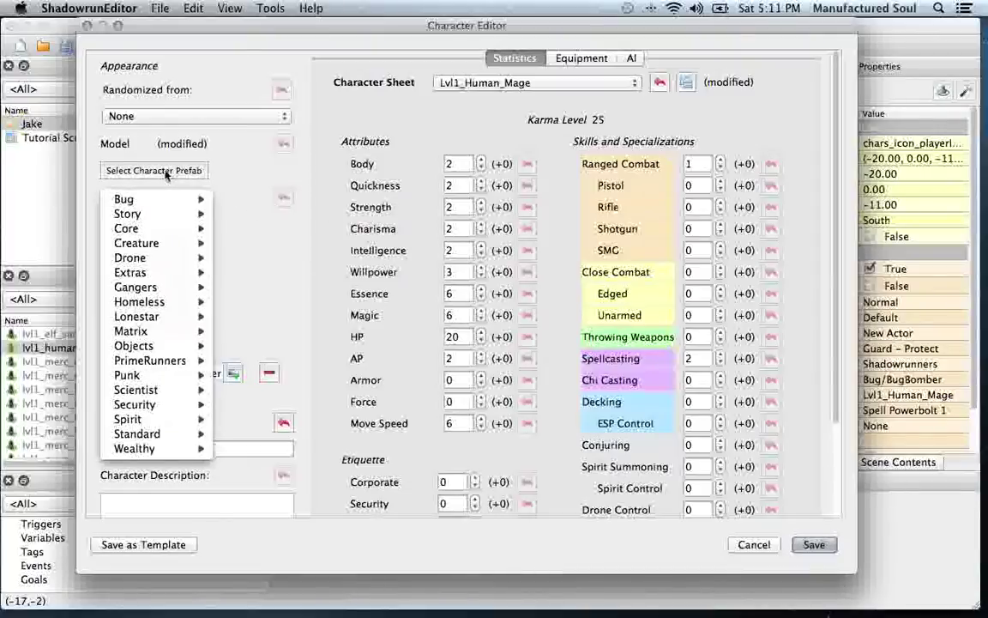
Step: Set Ta'Keel's character model to ElfMale and the Body attribute to 3
mouse_move(149, 205)
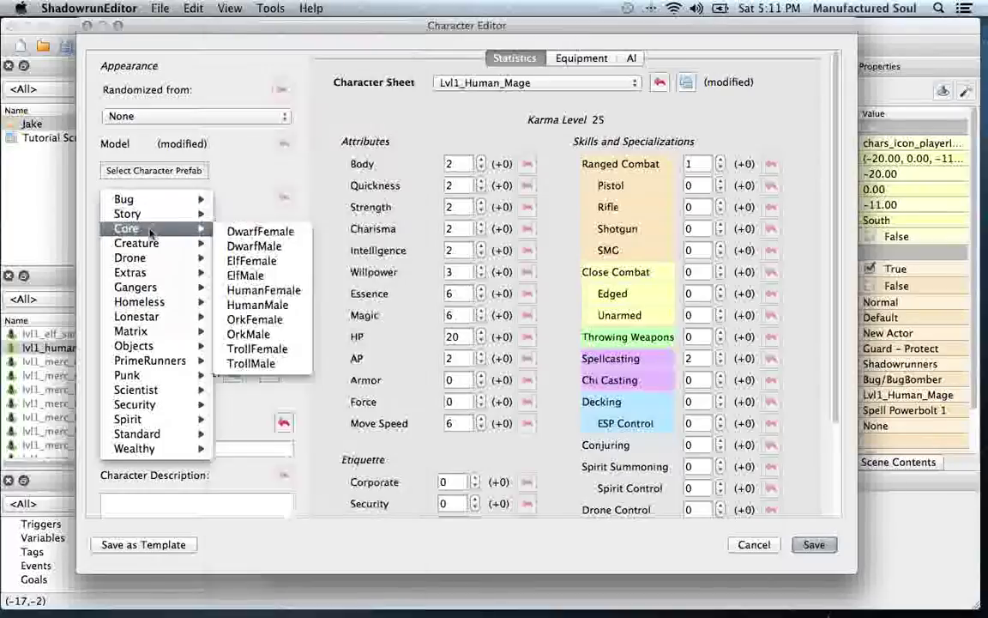
left_click(249, 276)
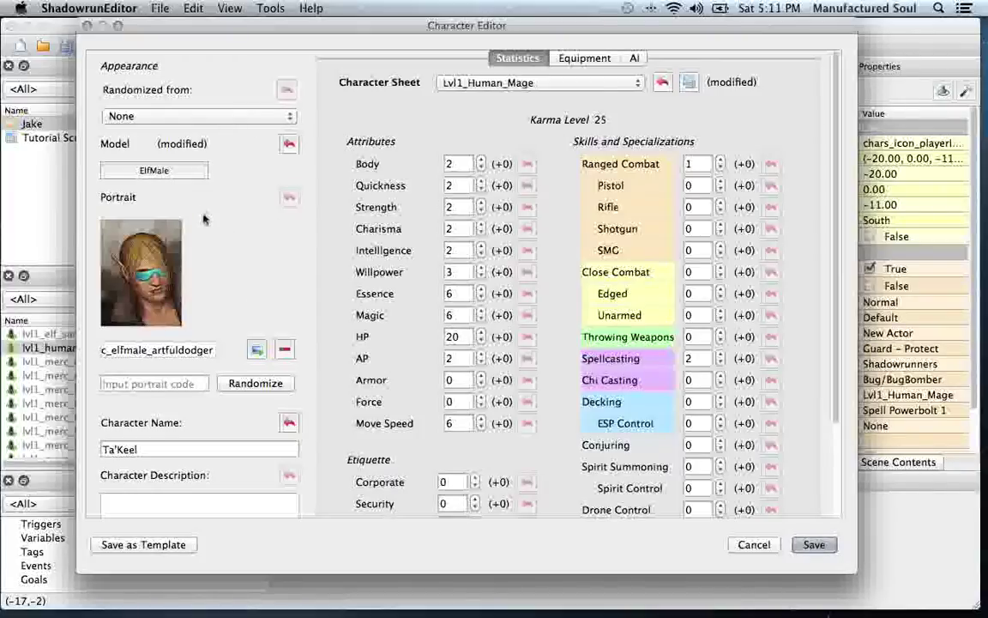
double_click(464, 166)
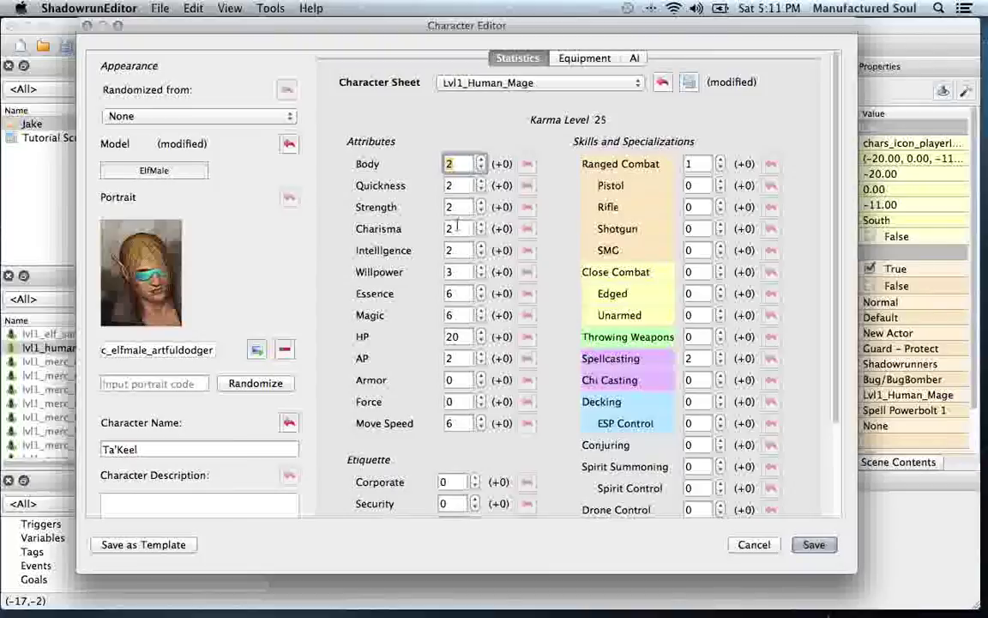
type("3")
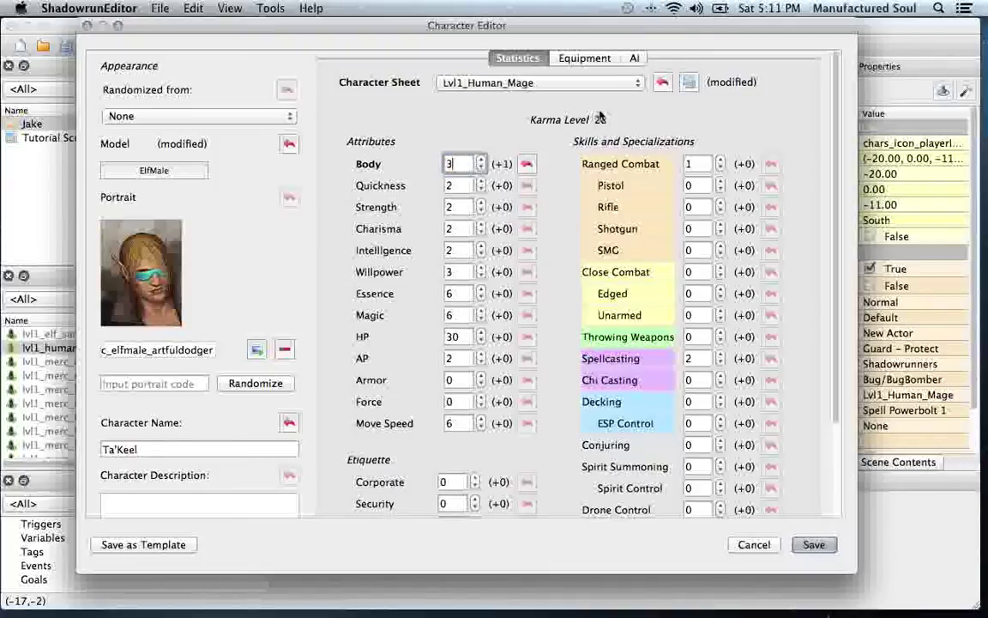
left_click(593, 58)
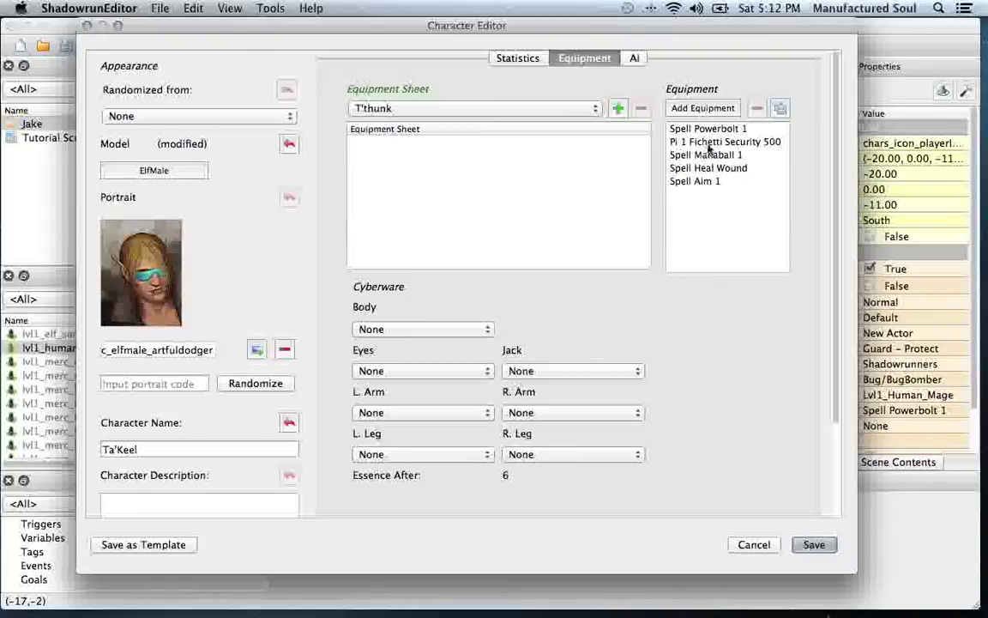
Step: Add the Player_MageSlick outfit and a HealthPack to Ta'Keel's gear
left_click(702, 109)
mouse_move(769, 455)
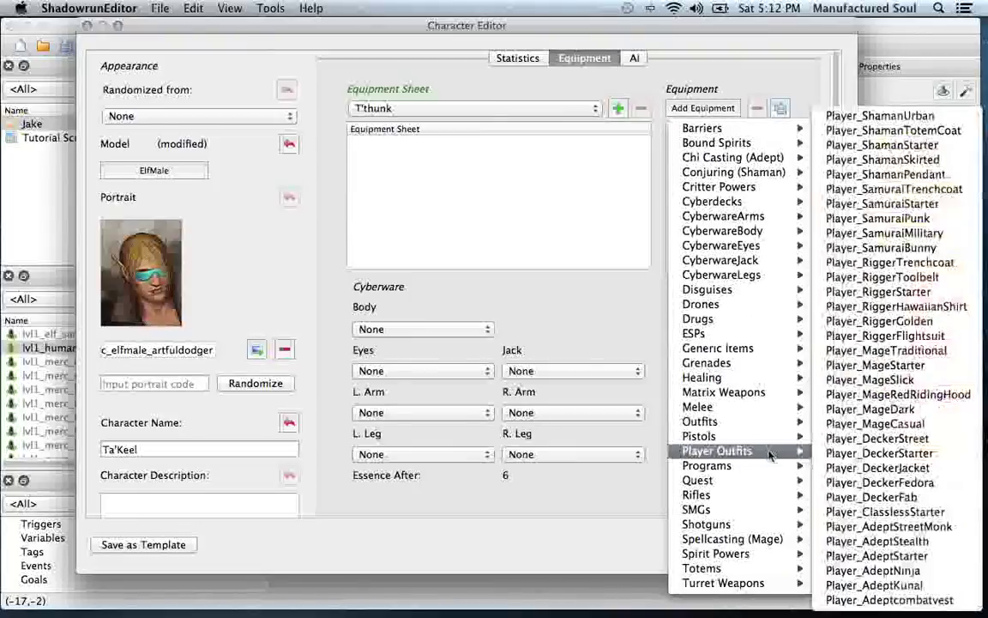
left_click(868, 380)
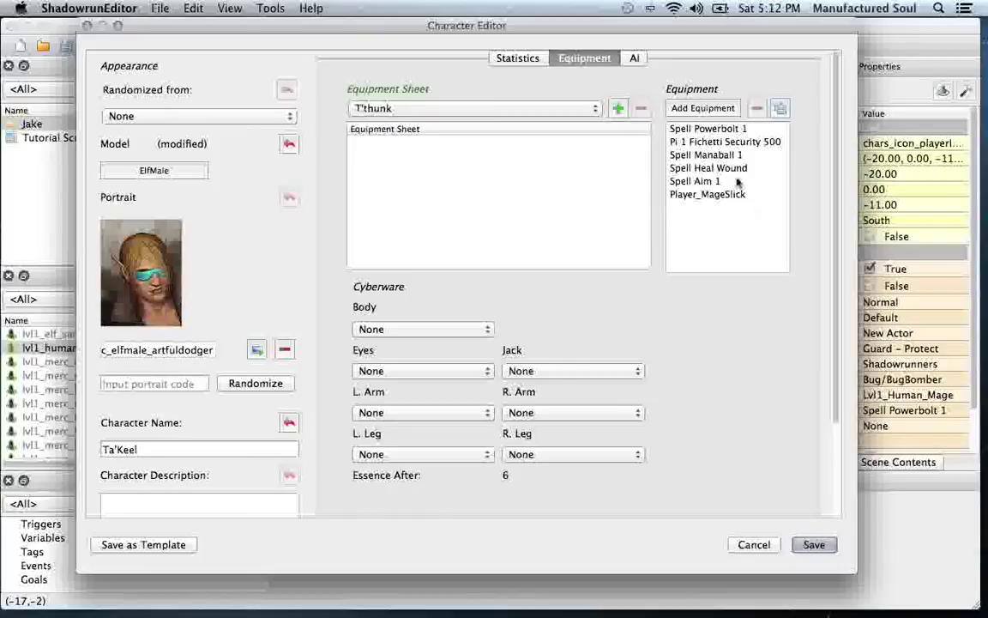
left_click(713, 108)
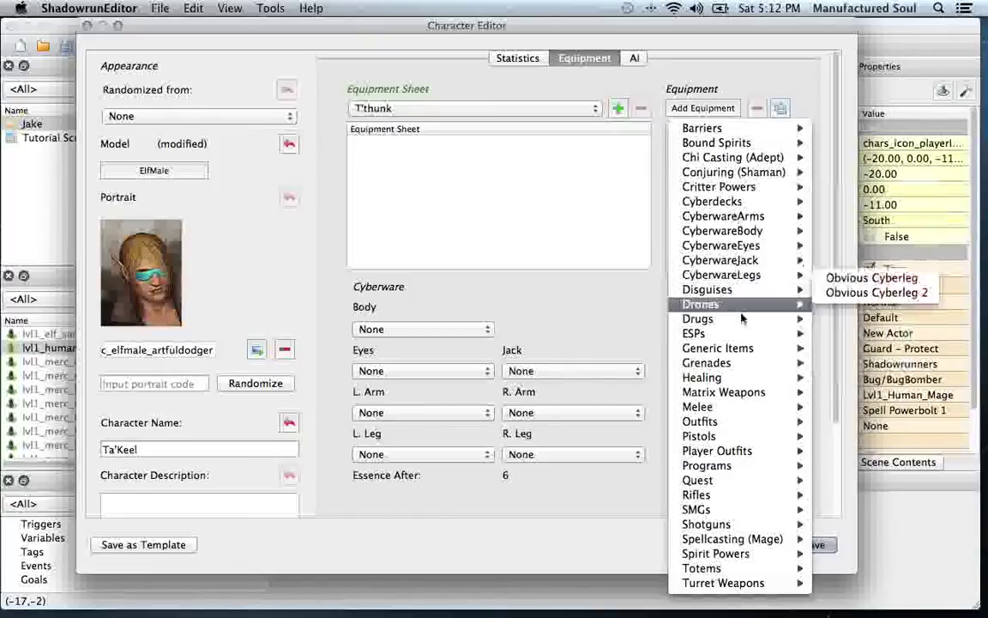
mouse_move(737, 396)
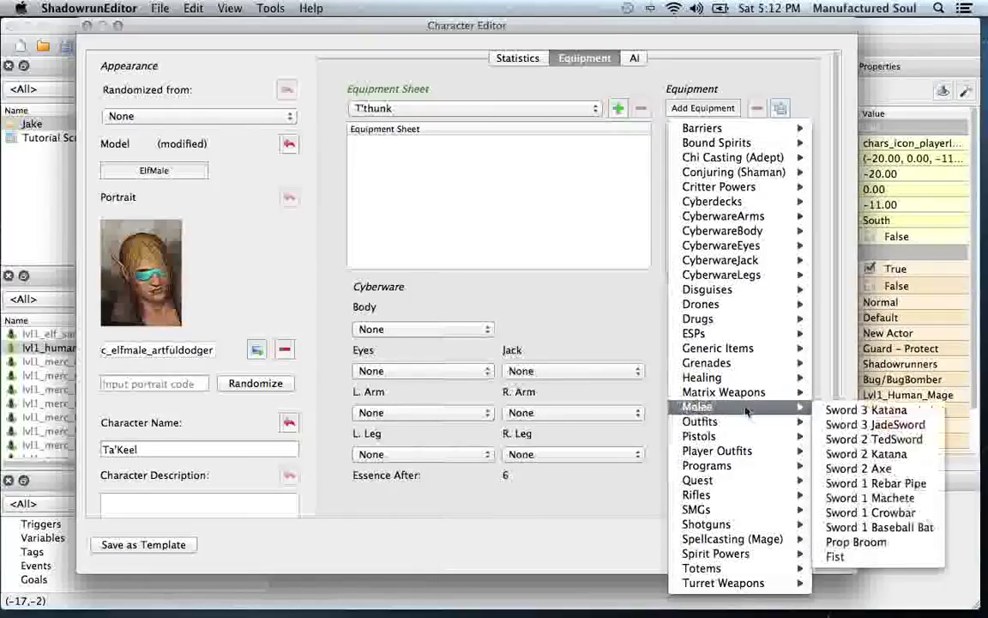
left_click(855, 410)
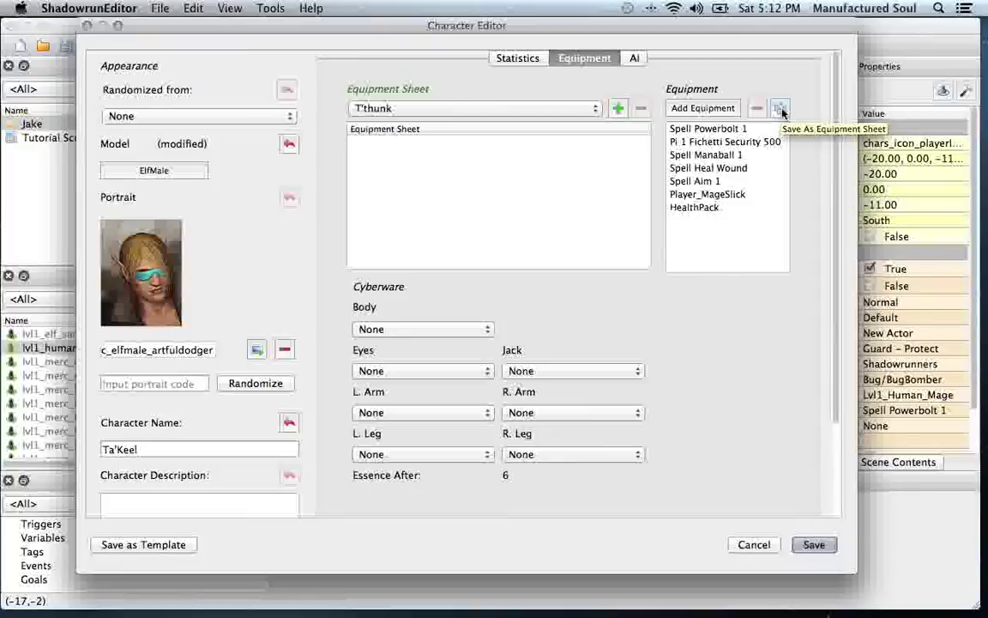
Step: Save the gear as a new 'Ta'Keel' equipment sheet and select it in the Equipment Sheet list
left_click(781, 110)
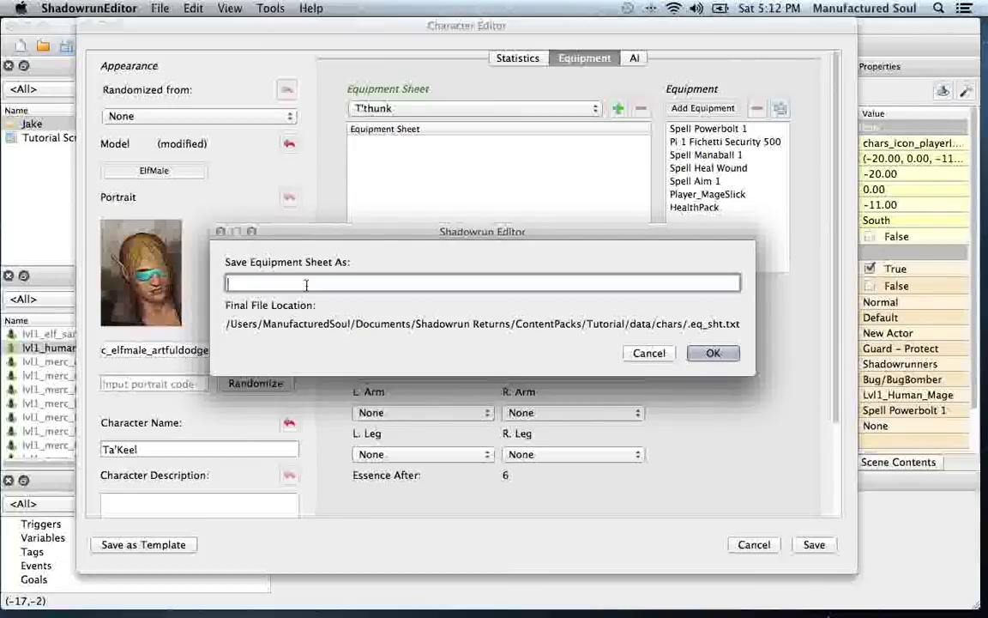
type("Ta'Ka")
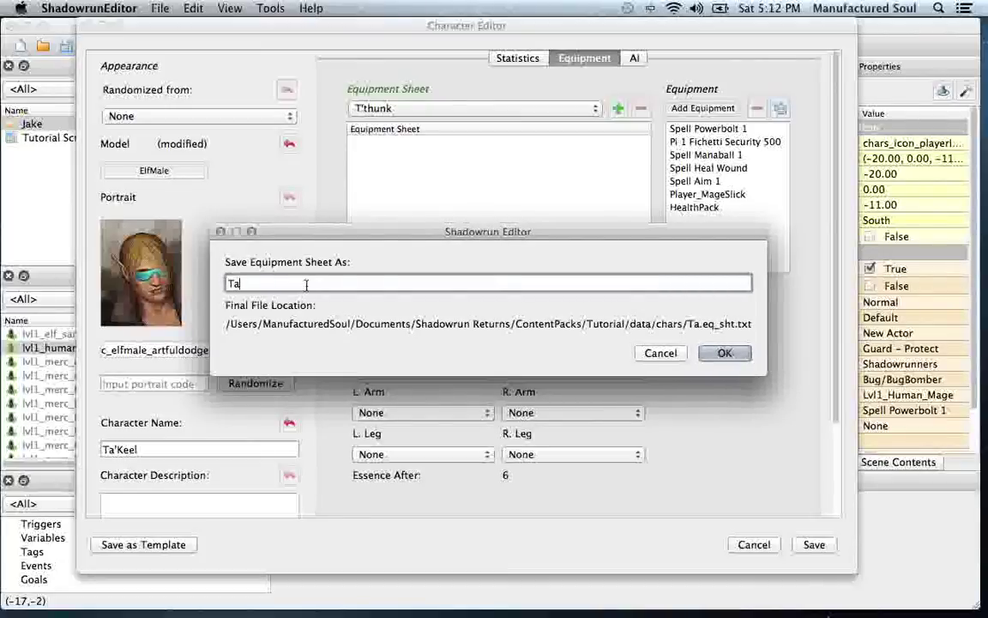
key("BackSpace")
type("eel")
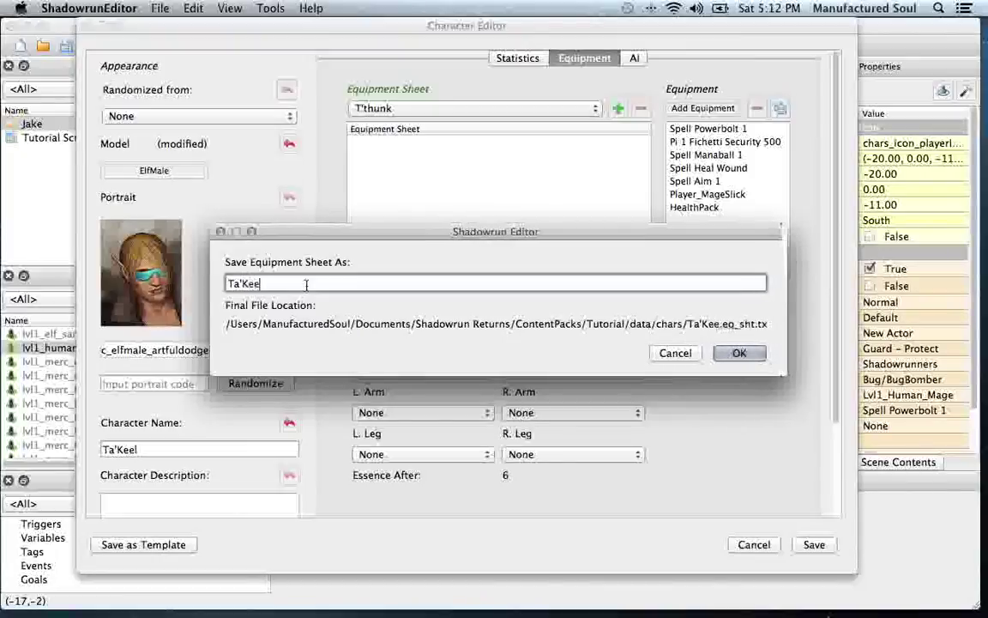
left_click(755, 353)
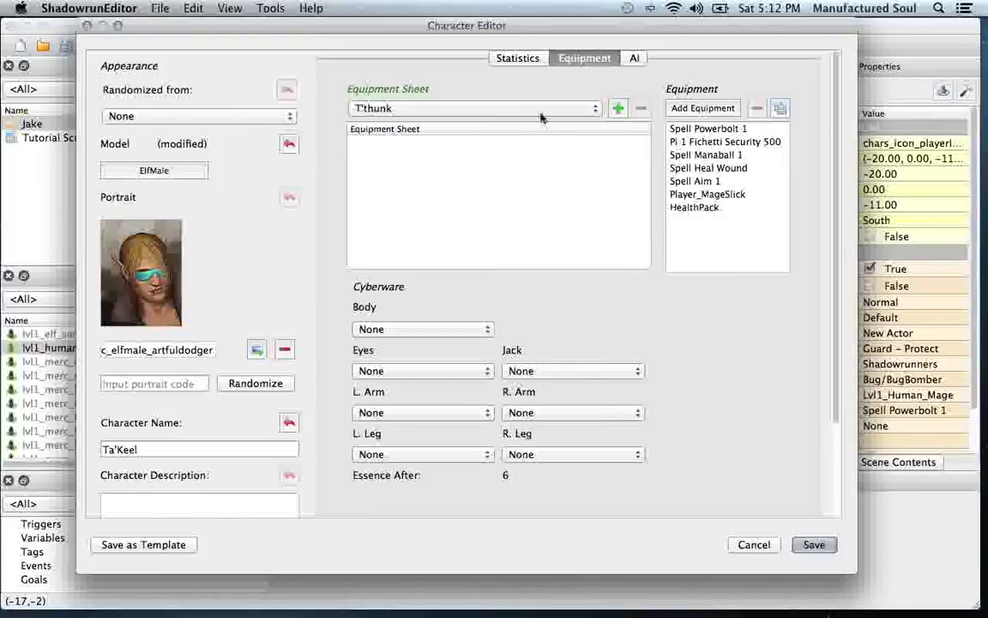
left_click(489, 108)
scroll(540, 116, "down", 15)
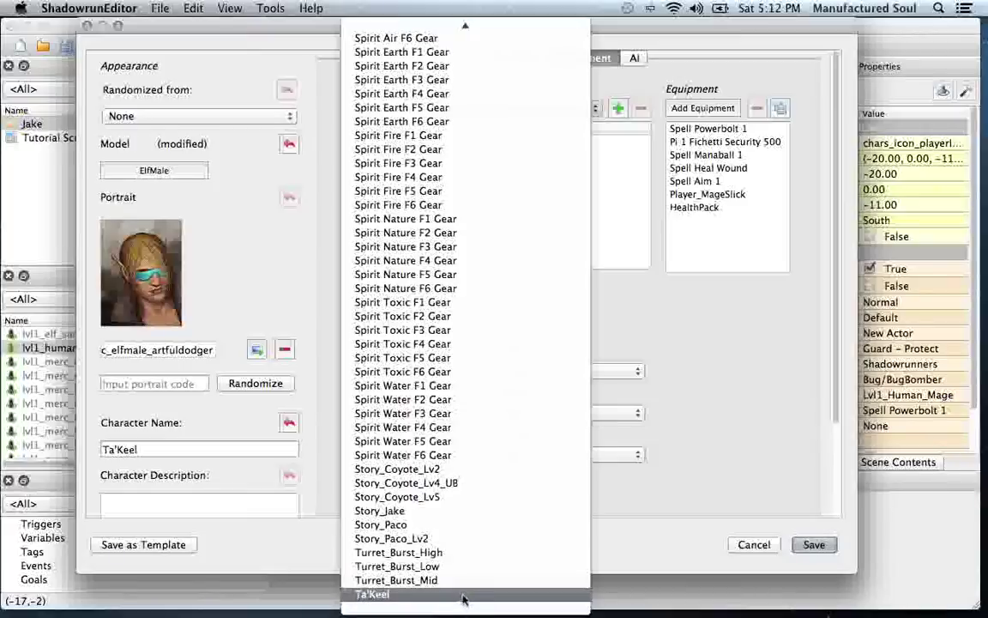
left_click(461, 595)
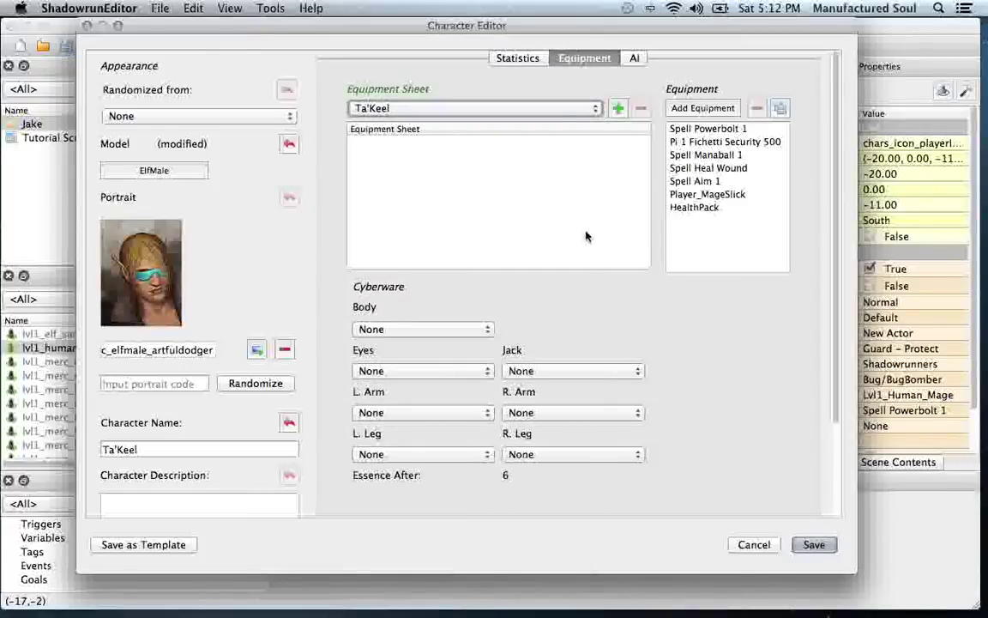
left_click(517, 58)
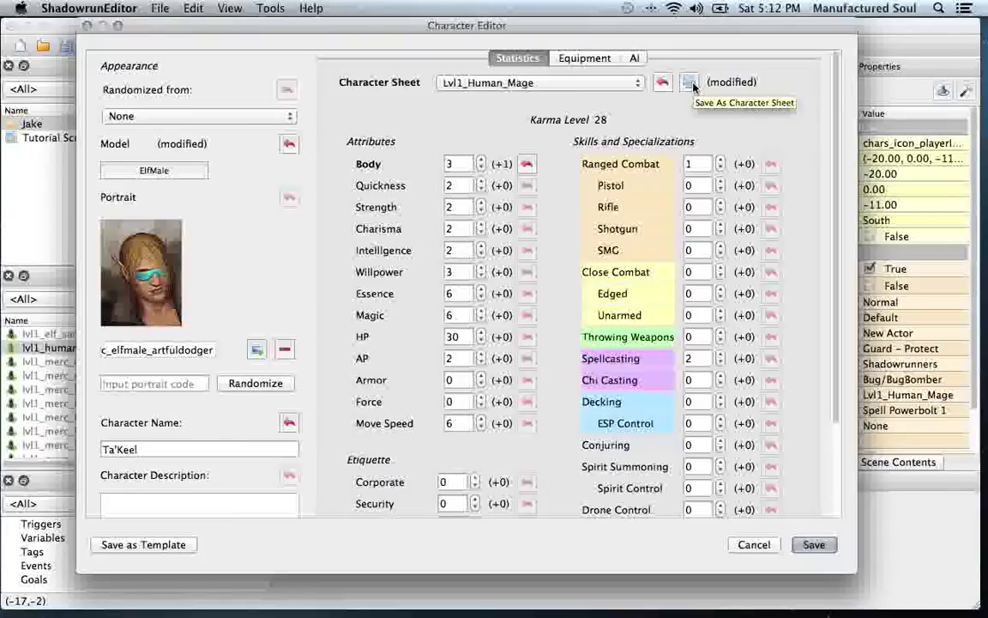
Step: Save the statistics as a new local character sheet named Ta'Keel
left_click(691, 83)
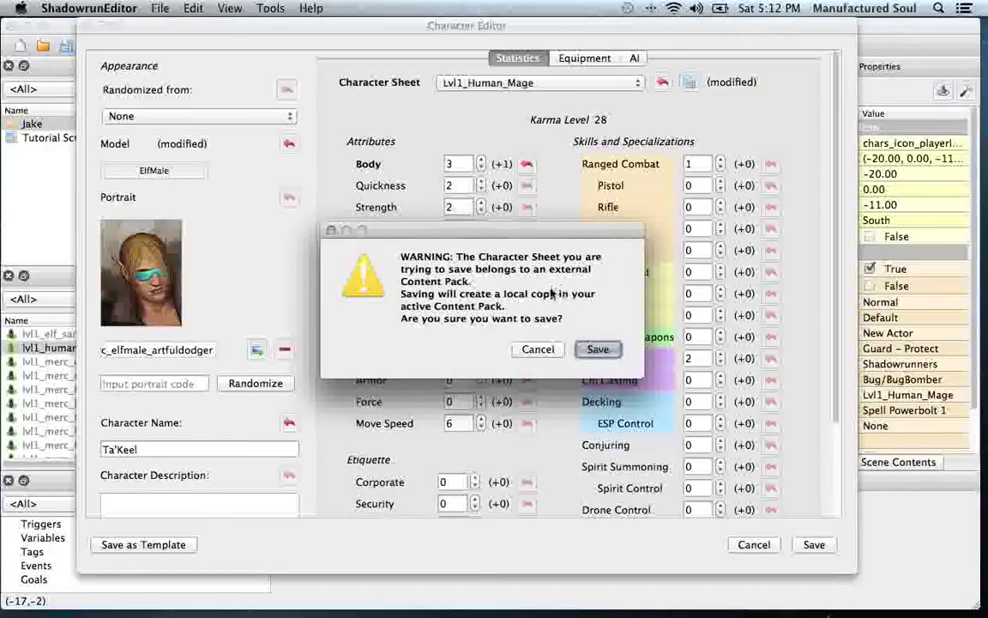
left_click(594, 349)
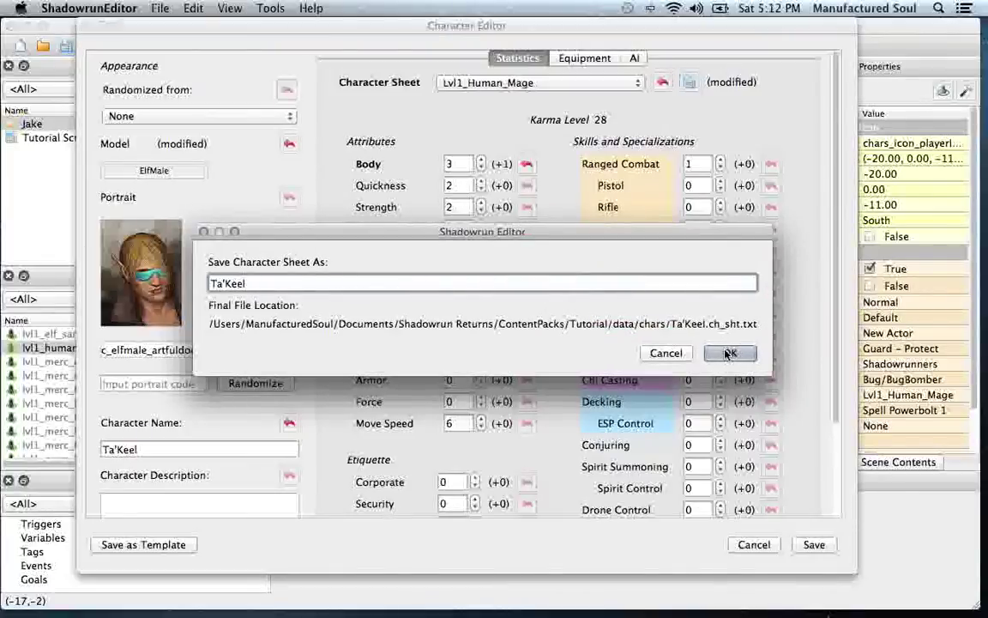
left_click(728, 352)
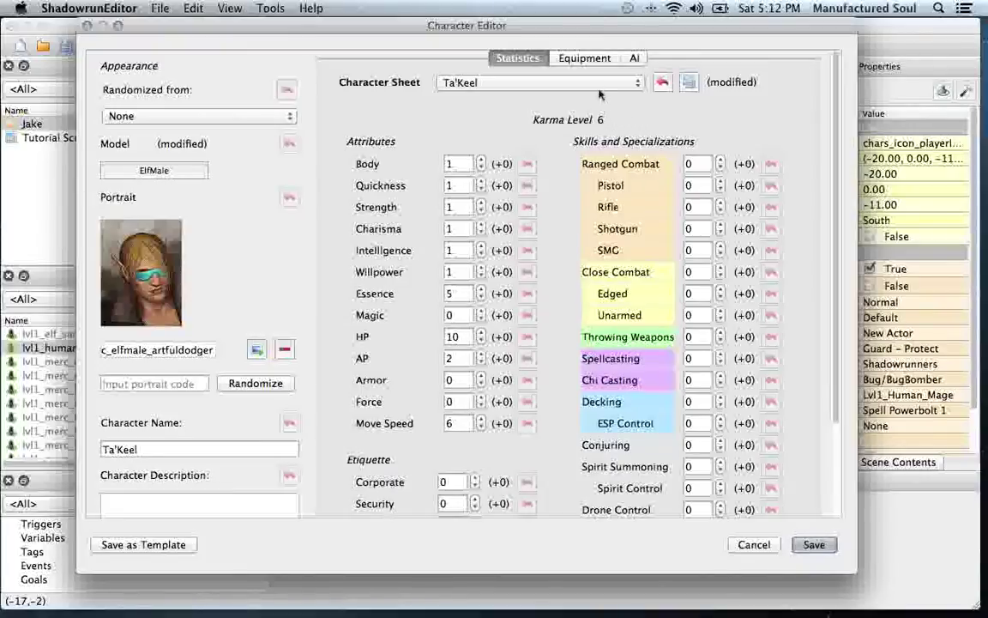
Step: Review the equipment and statistics, close the Character Editor, and delete the selected spawner marker
left_click(584, 58)
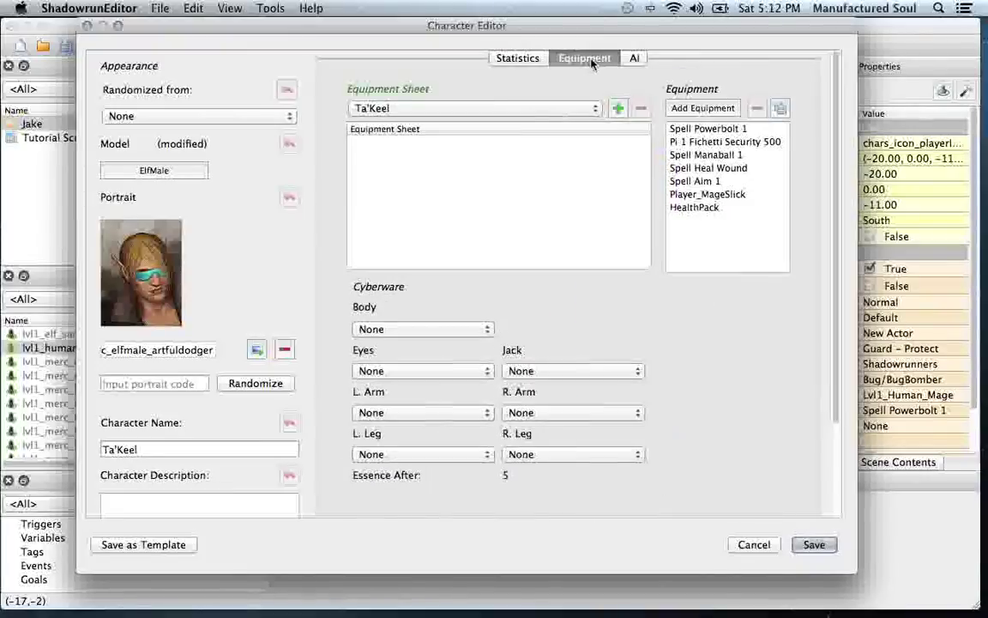
left_click(519, 58)
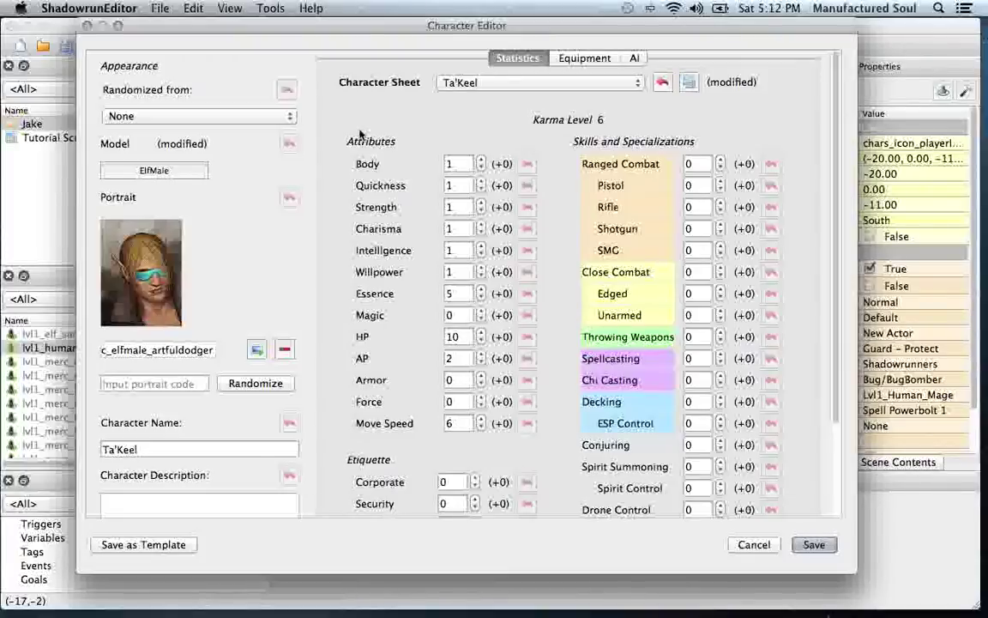
left_click(89, 26)
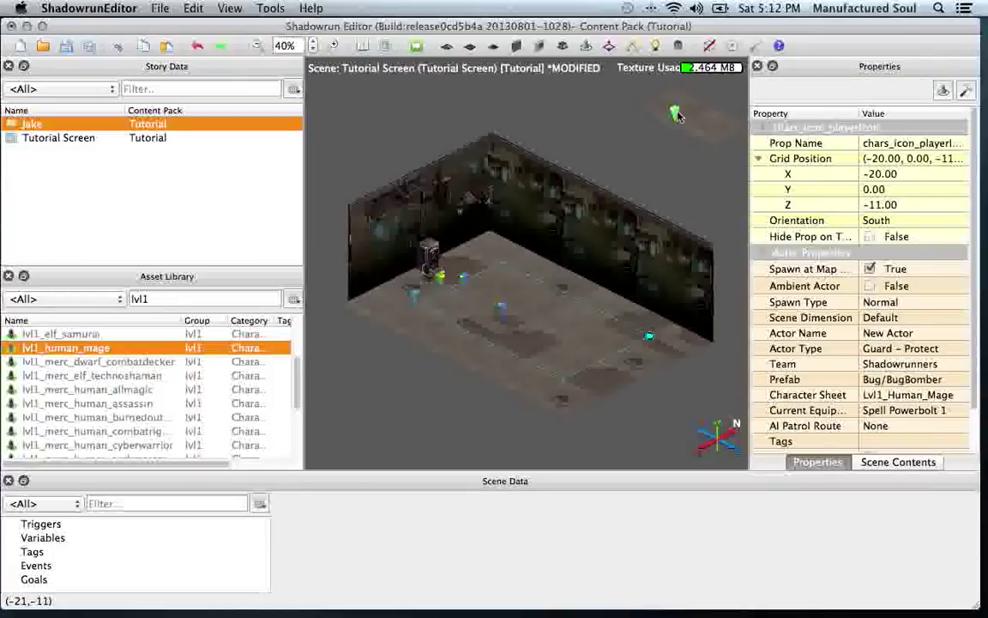
key("Delete")
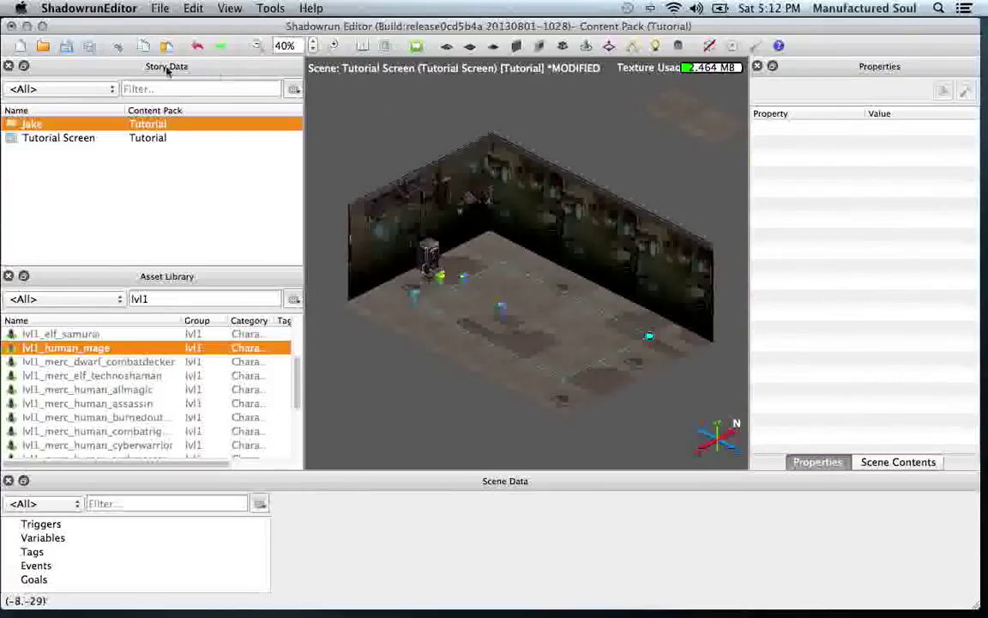
Step: Save the Tutorial Screen scene and quit Shadowrun Editor
left_click(66, 45)
left_click(69, 9)
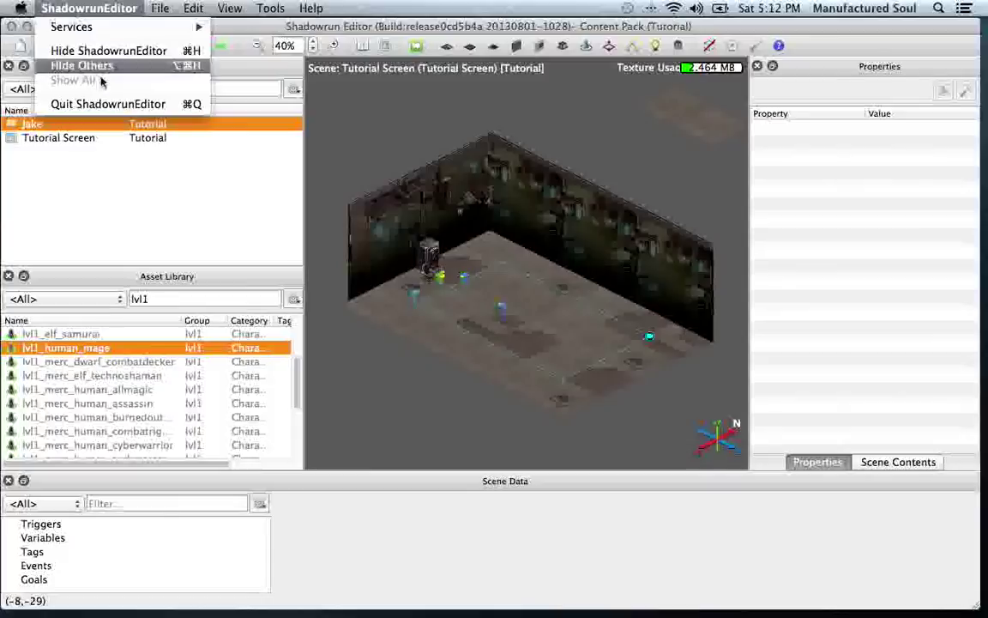
left_click(99, 104)
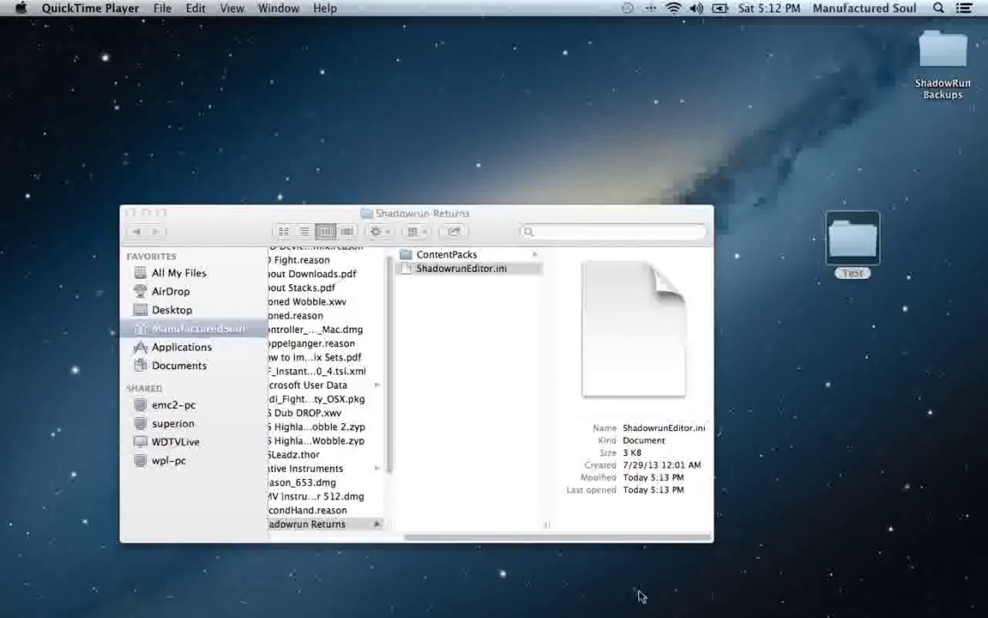
Step: Relaunch Shadowrun Editor from the Dock
mouse_move(578, 588)
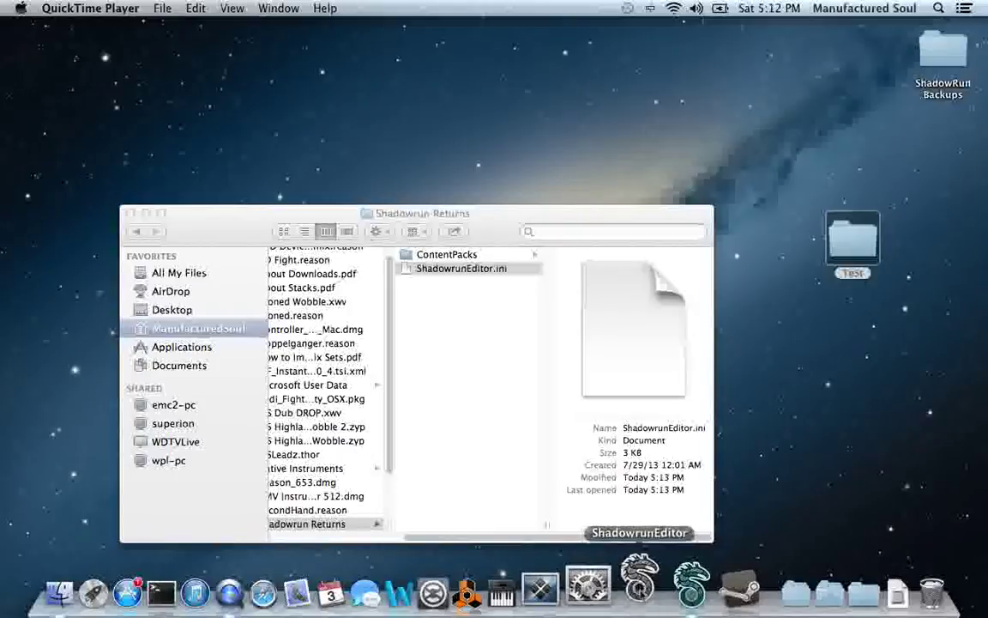
left_click(639, 588)
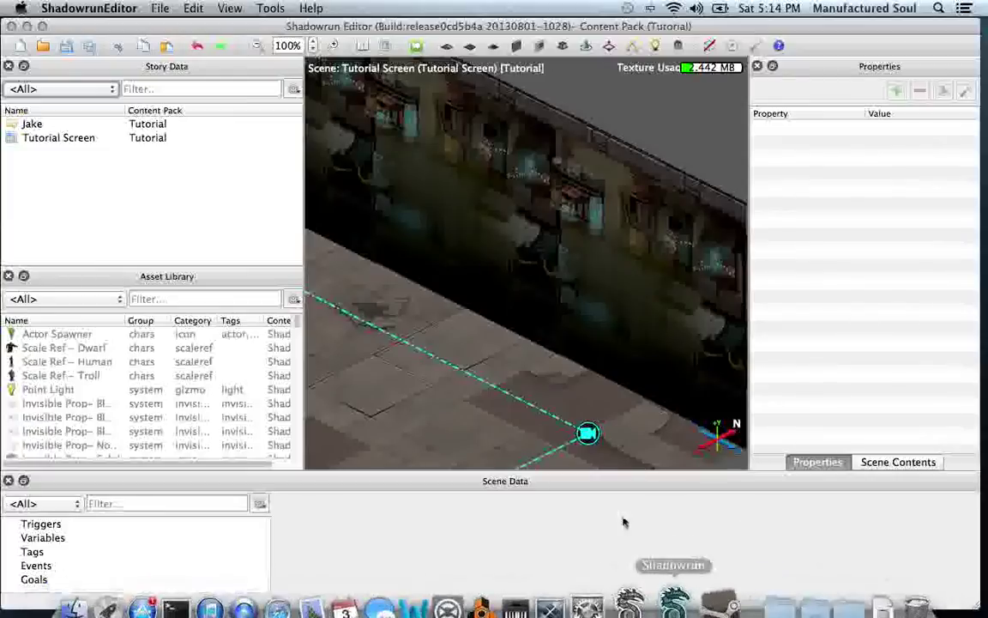
Step: Filter the Asset Library for 'player' and drop an Actor Spawner on the floor patch at (-20, 0, -10)
scroll(474, 397, "down", 3)
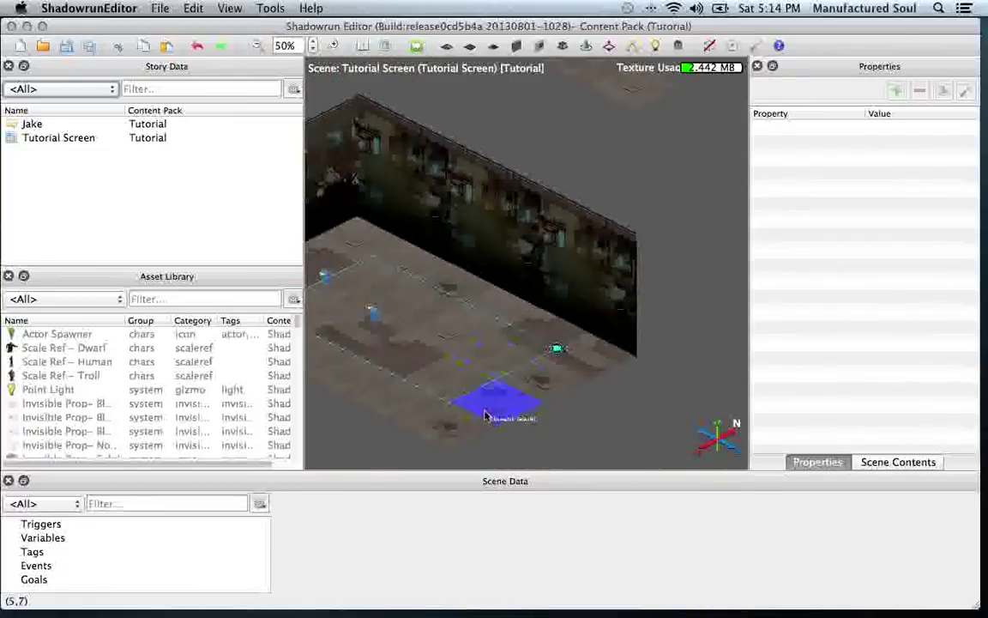
middle_click_drag(350, 419, 463, 429)
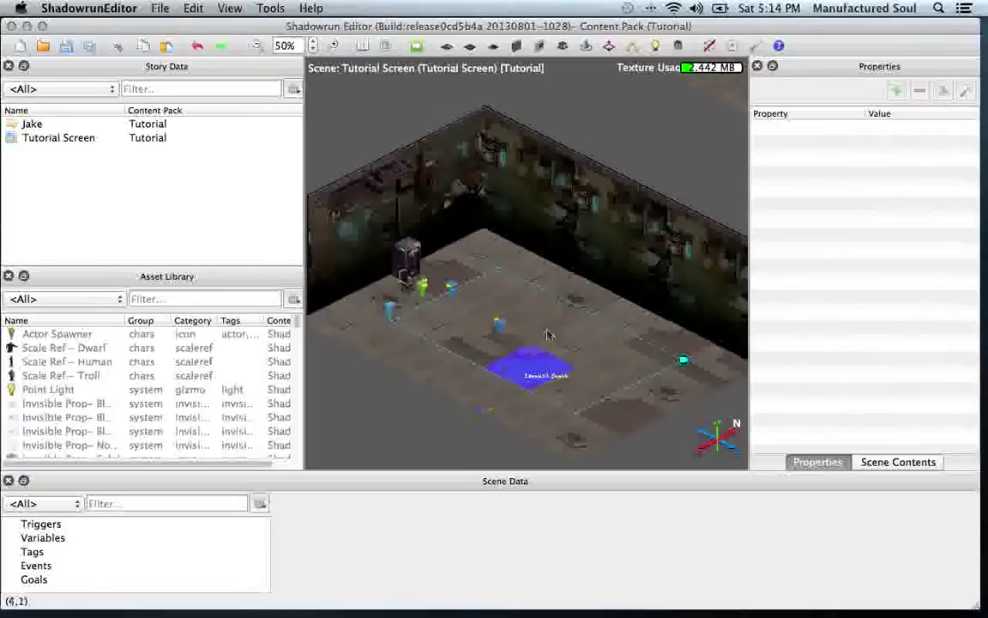
middle_click_drag(502, 347, 522, 280)
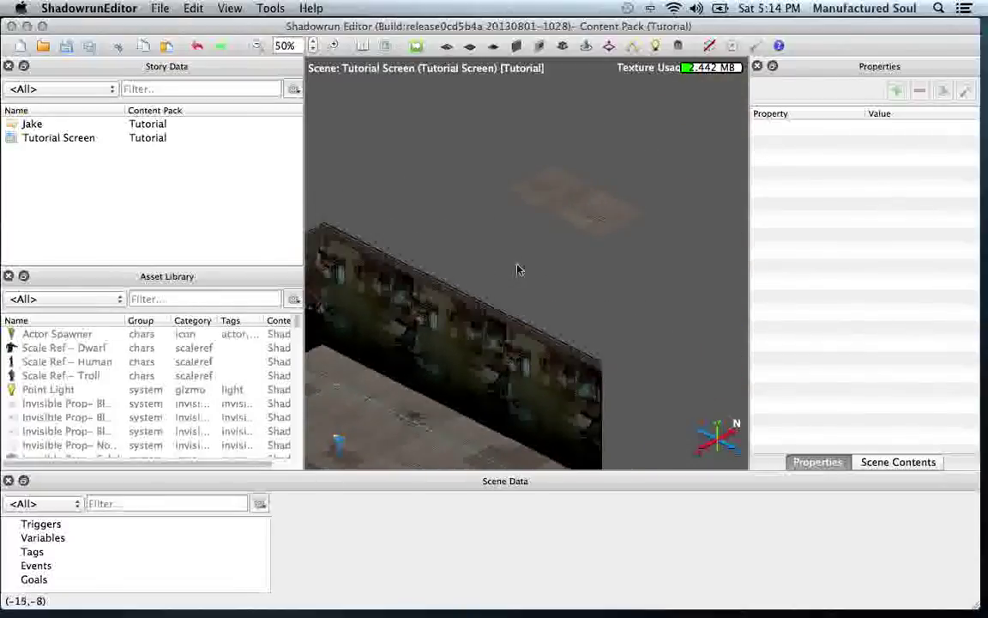
left_click(191, 299)
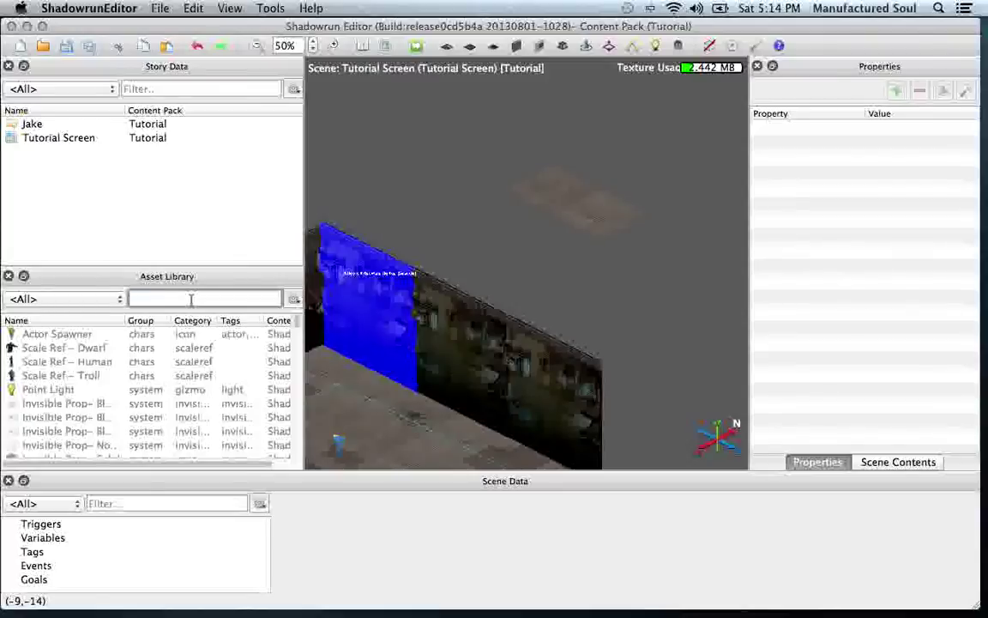
type("player")
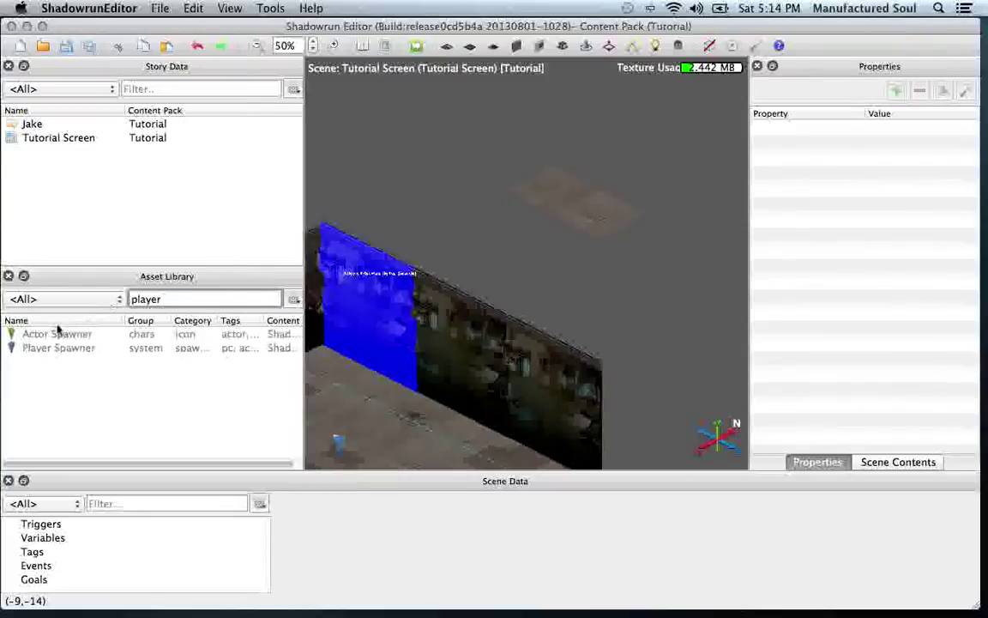
left_click_drag(39, 335, 571, 208)
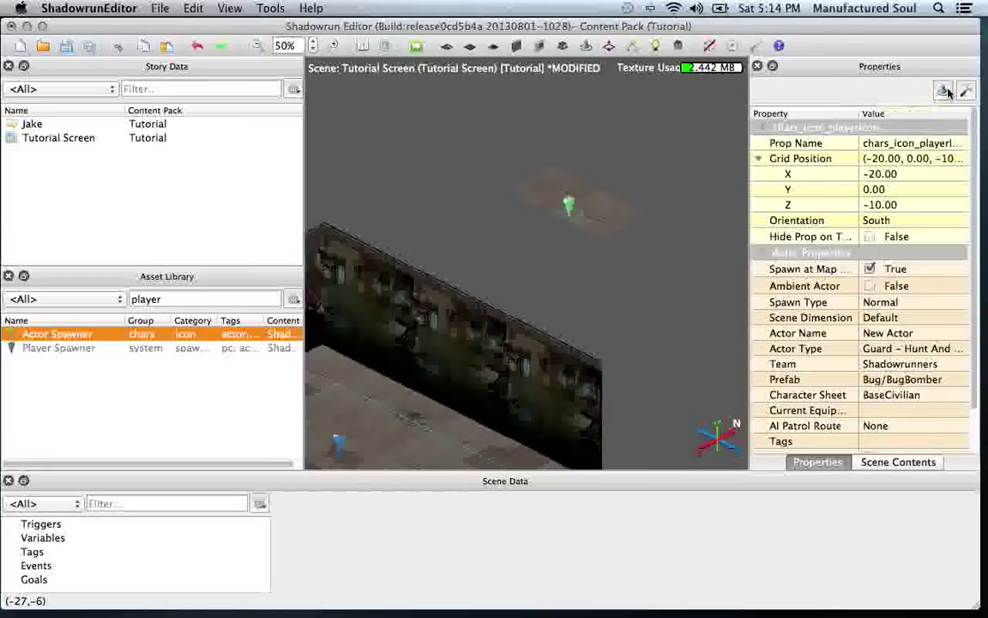
Step: Edit the new actor's character and load the Ta'Keel character sheet
left_click(941, 92)
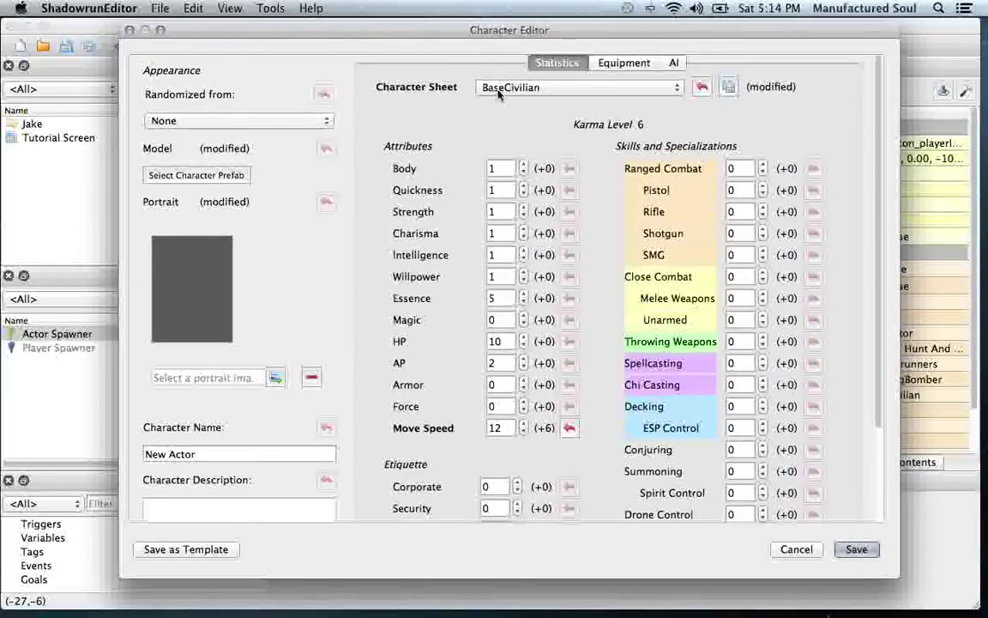
left_click(499, 96)
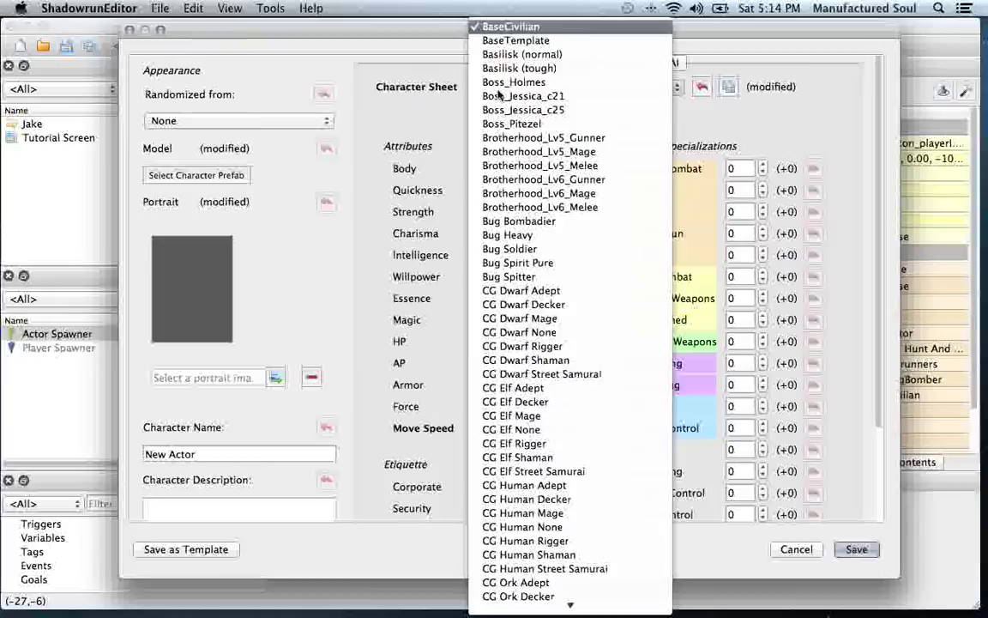
scroll(500, 96, "down", 10)
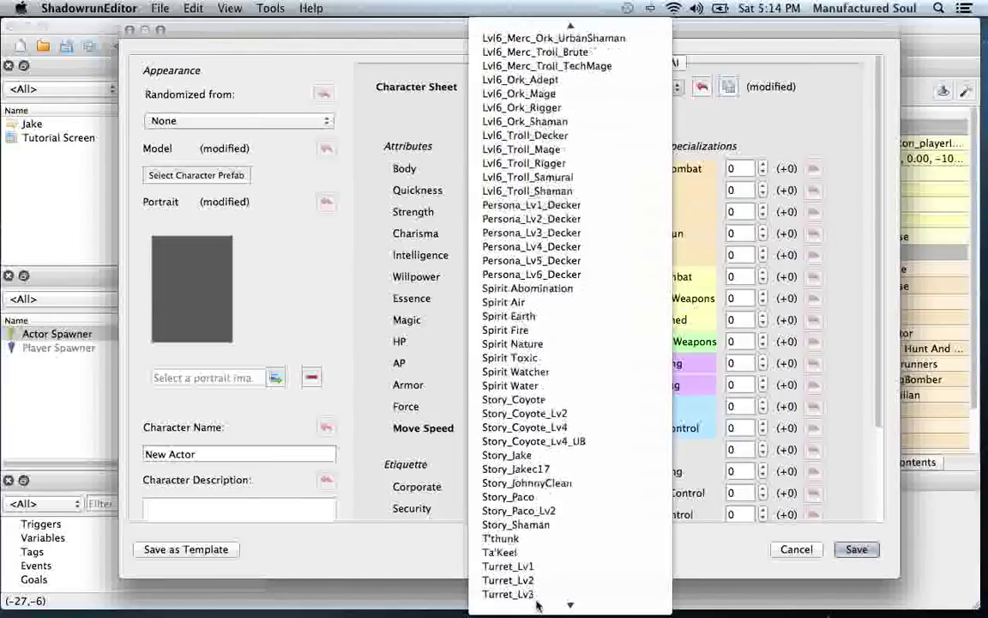
left_click(474, 464)
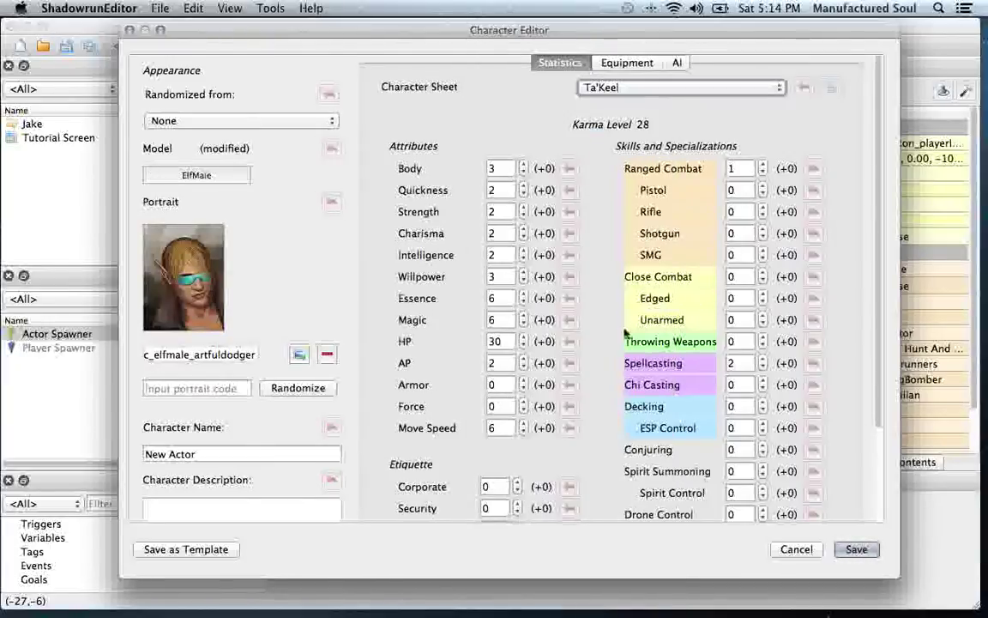
left_click(625, 65)
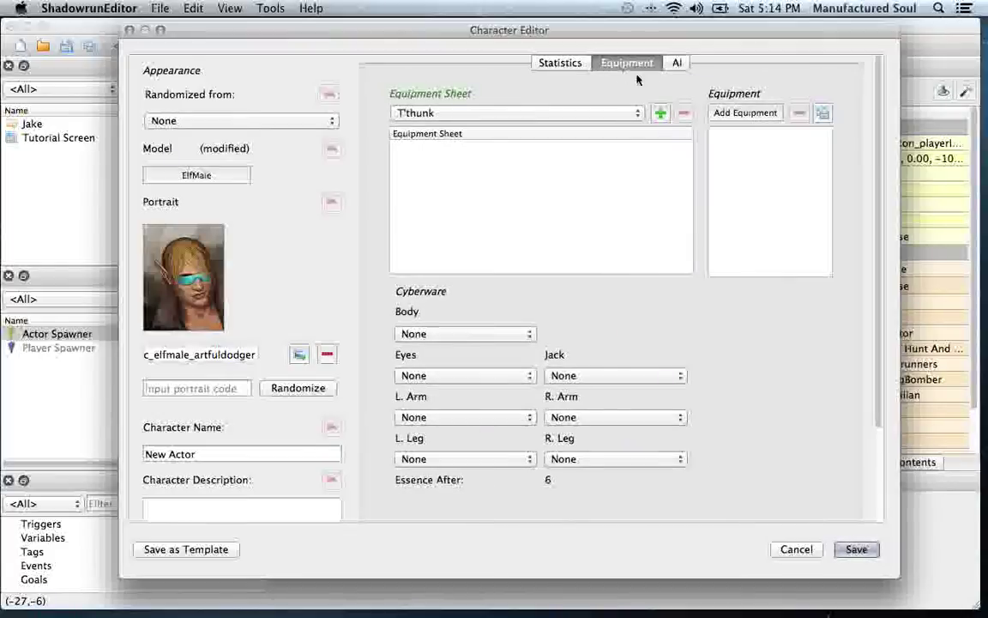
Step: Add the Ta'Keel equipment sheet to the actor and fit a Datajack, dropping Essence to 5.5
left_click(519, 102)
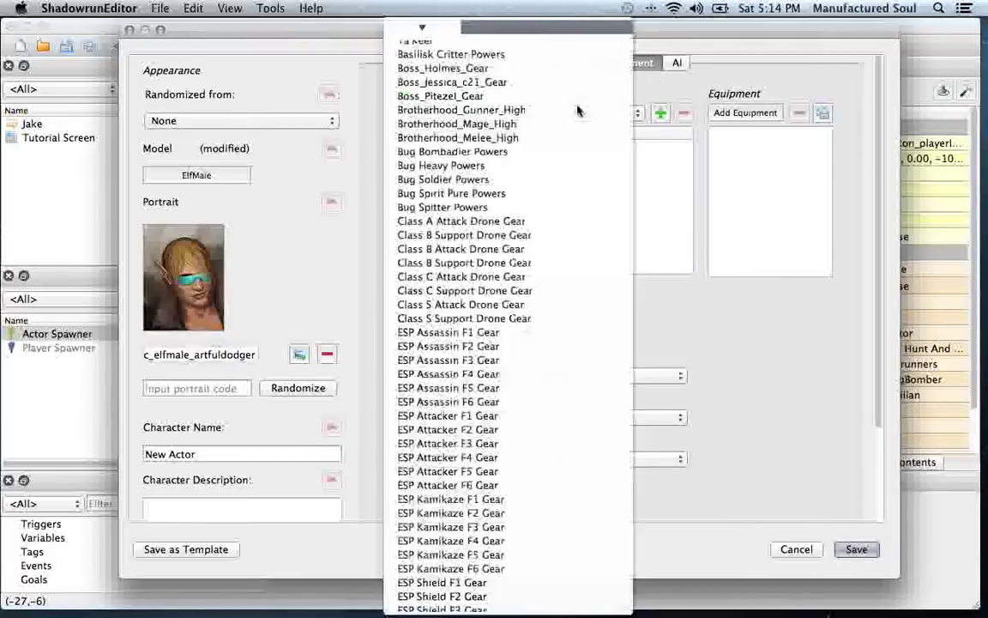
left_click(489, 41)
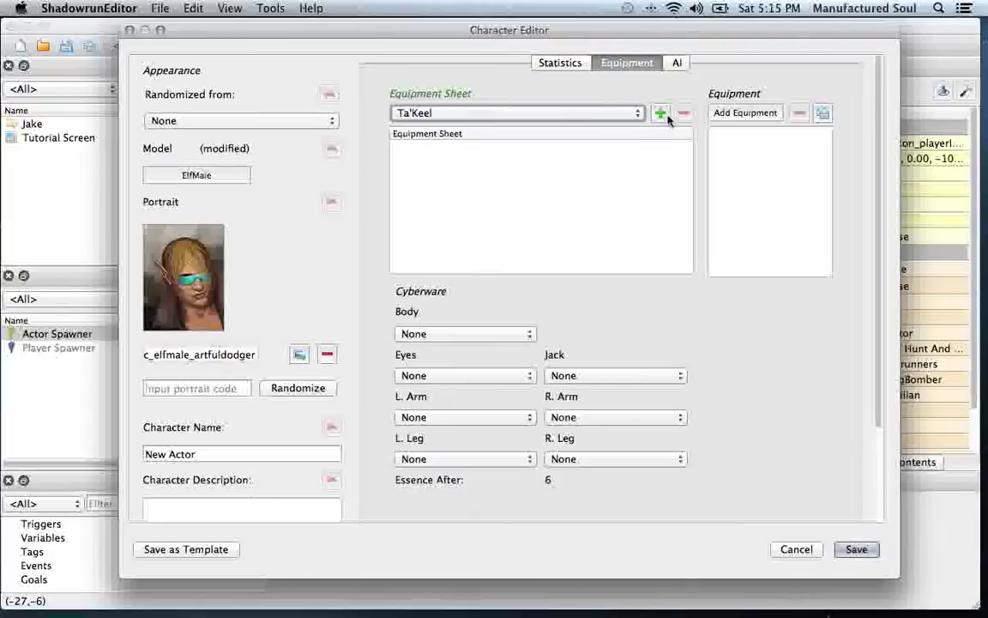
left_click(660, 114)
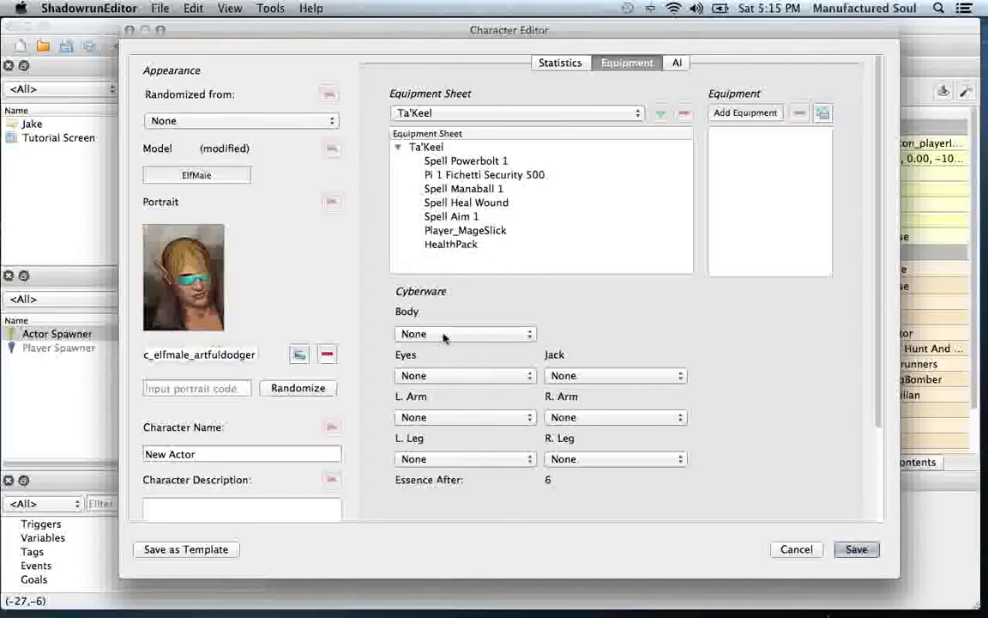
left_click(555, 377)
left_click(563, 392)
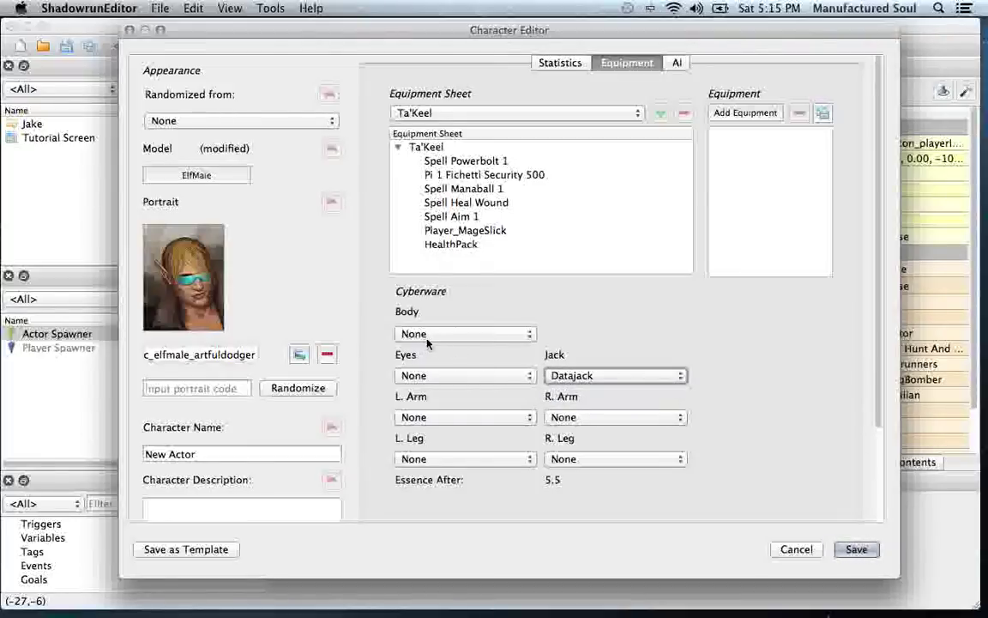
left_click(677, 64)
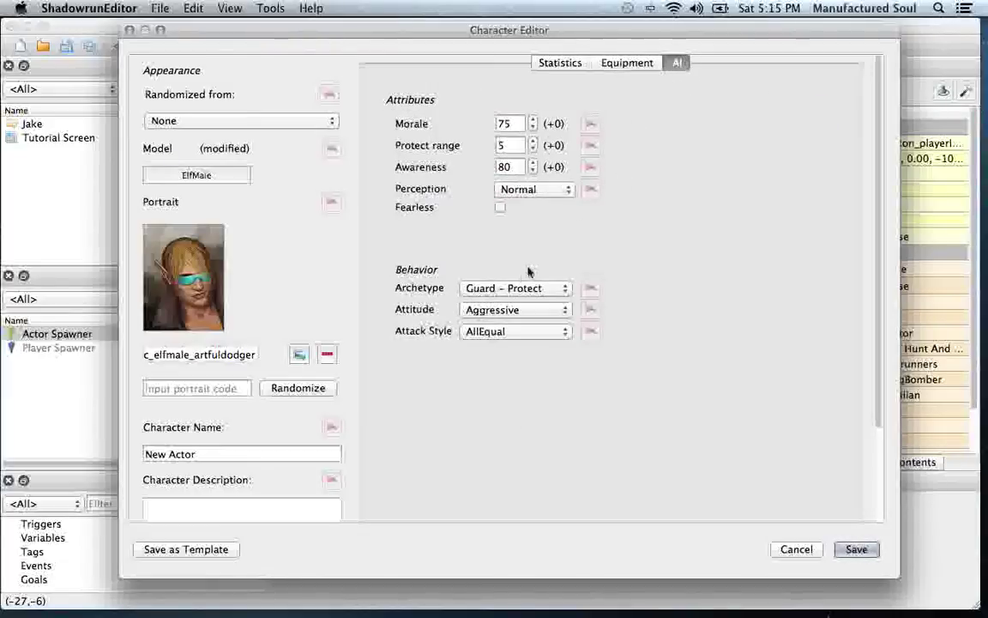
Step: Set the AI archetype to Guard - Hunt And Destroy and the attitude to Cautious
left_click(508, 288)
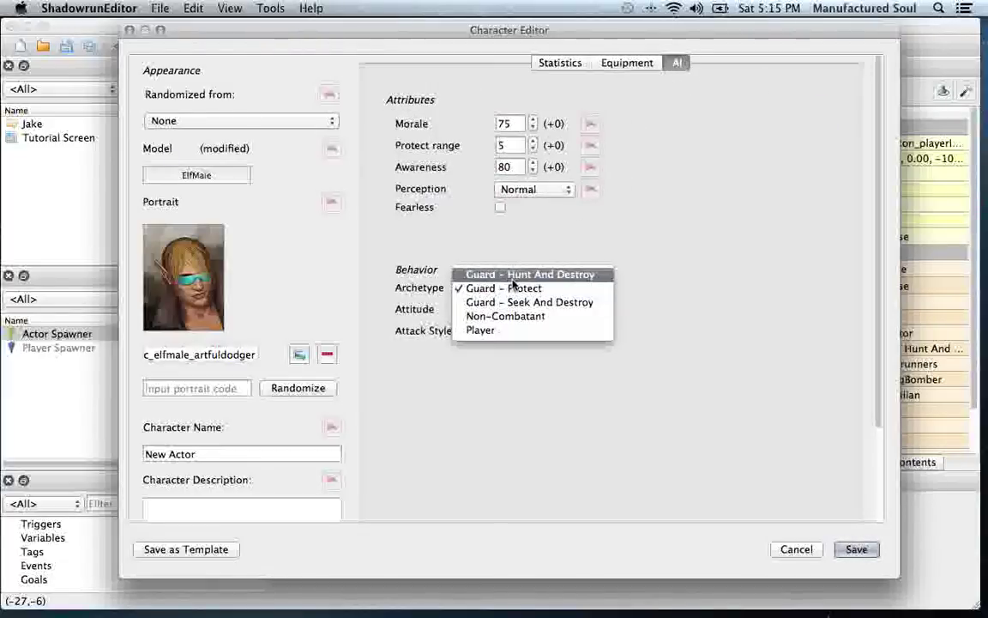
left_click(514, 276)
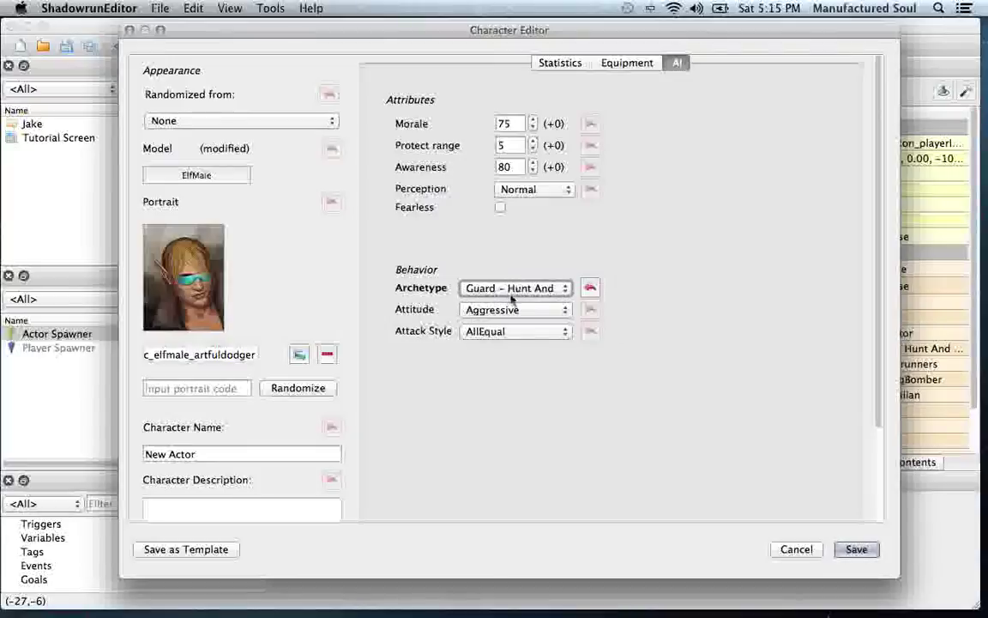
left_click(508, 309)
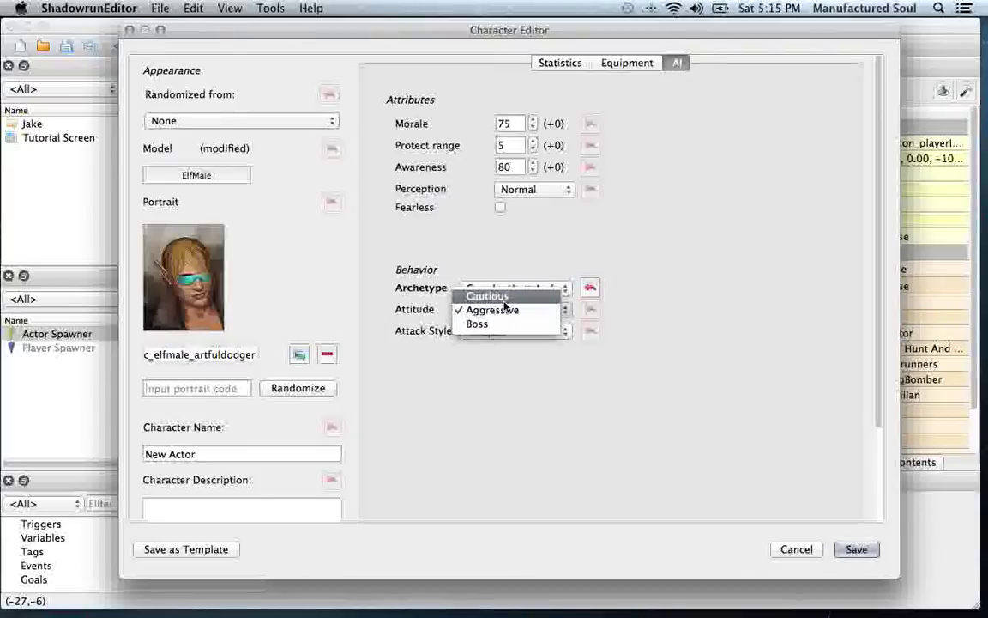
left_click(503, 299)
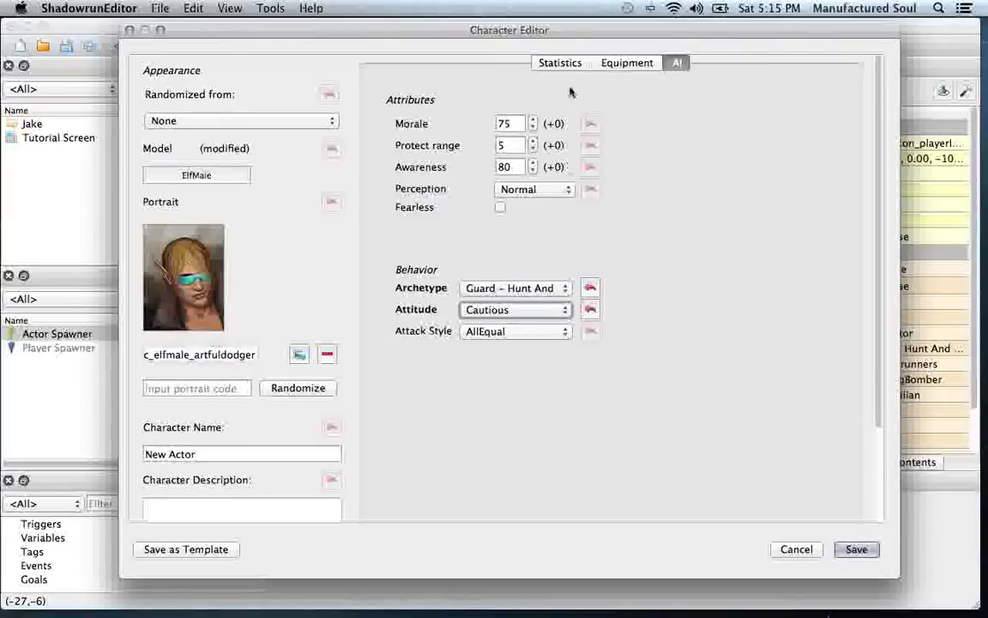
left_click(548, 63)
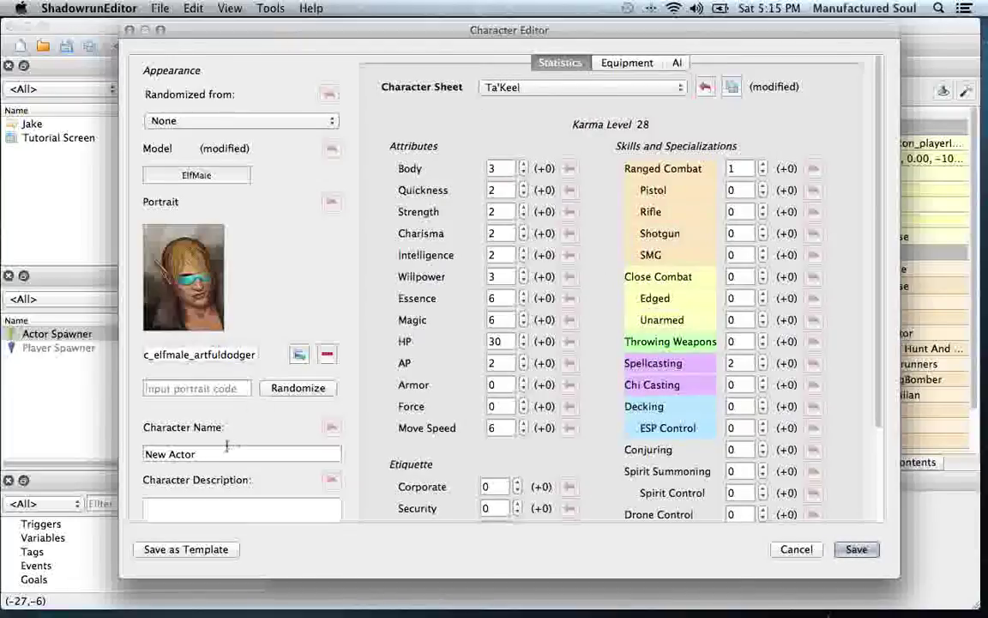
Step: Replace 'New Actor' with the name Ta'keel and set the description to 'Arcane Cyber Mage'
left_click_drag(227, 452, 140, 451)
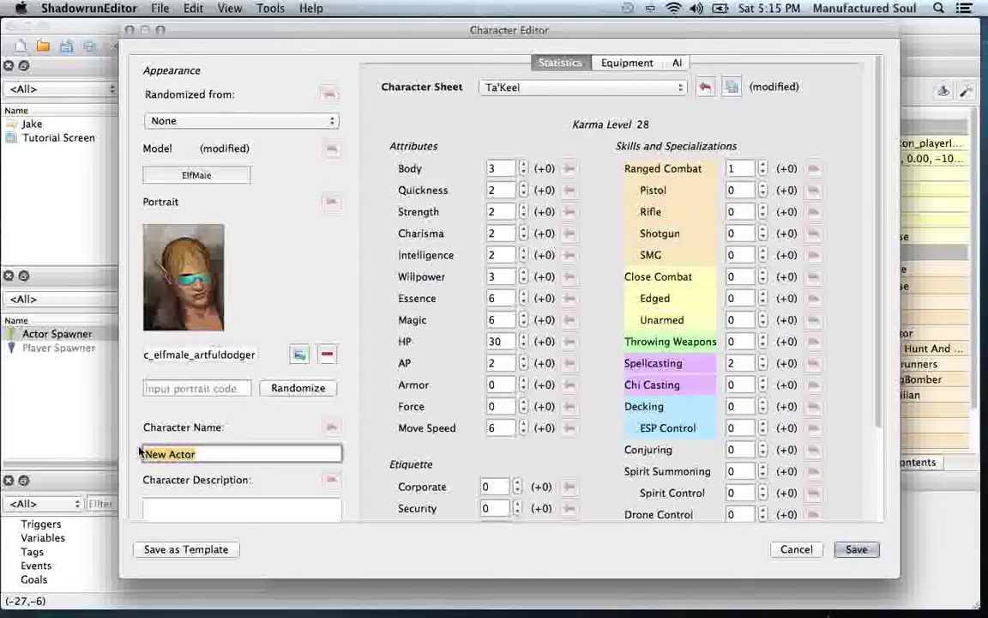
type("Ta'k")
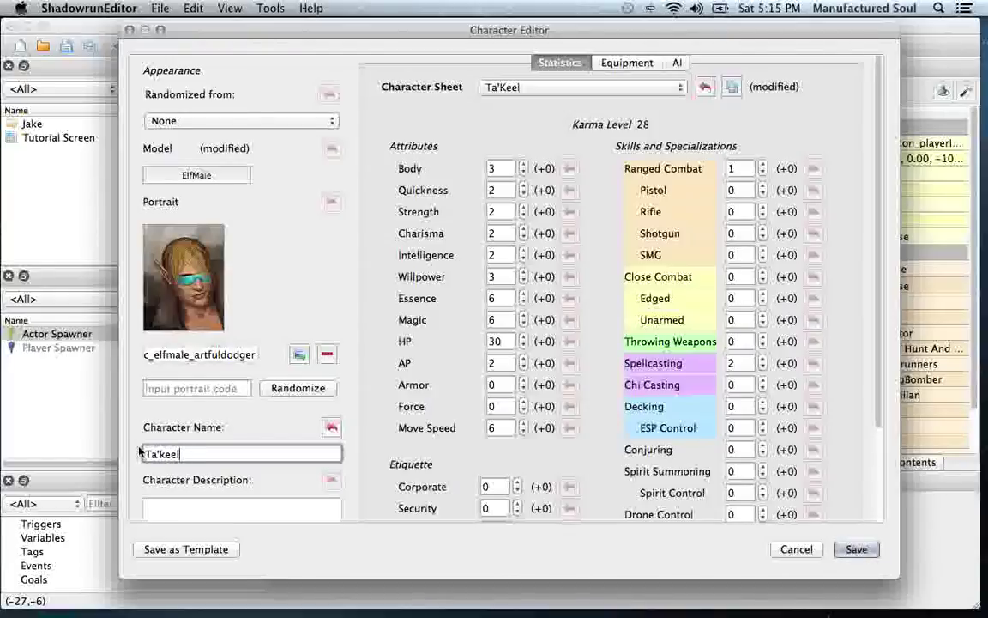
type("eel")
left_click(176, 505)
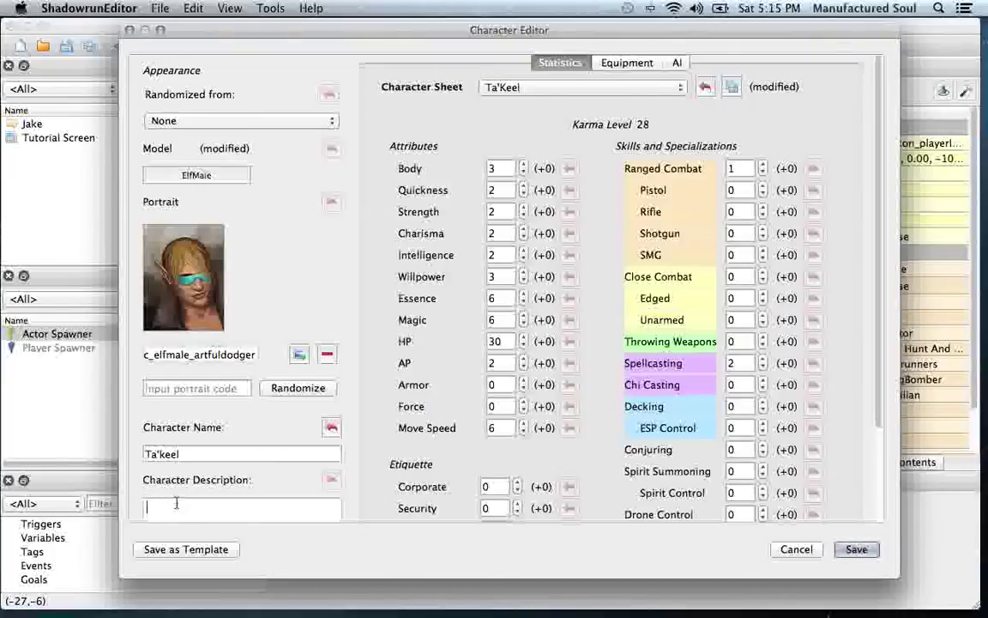
type("Arcane Mage")
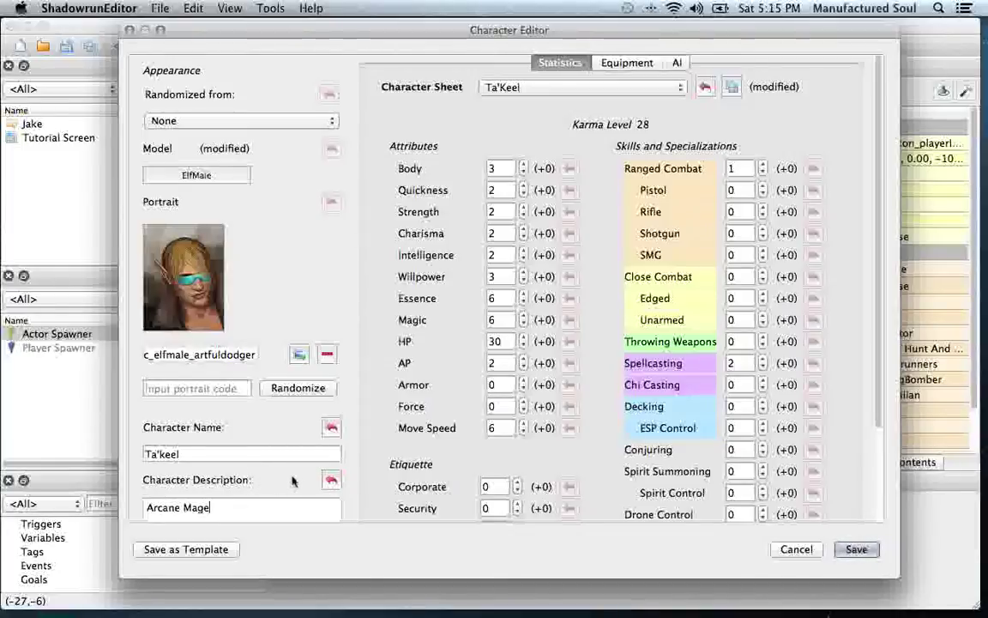
left_click(184, 507)
type("Cyber")
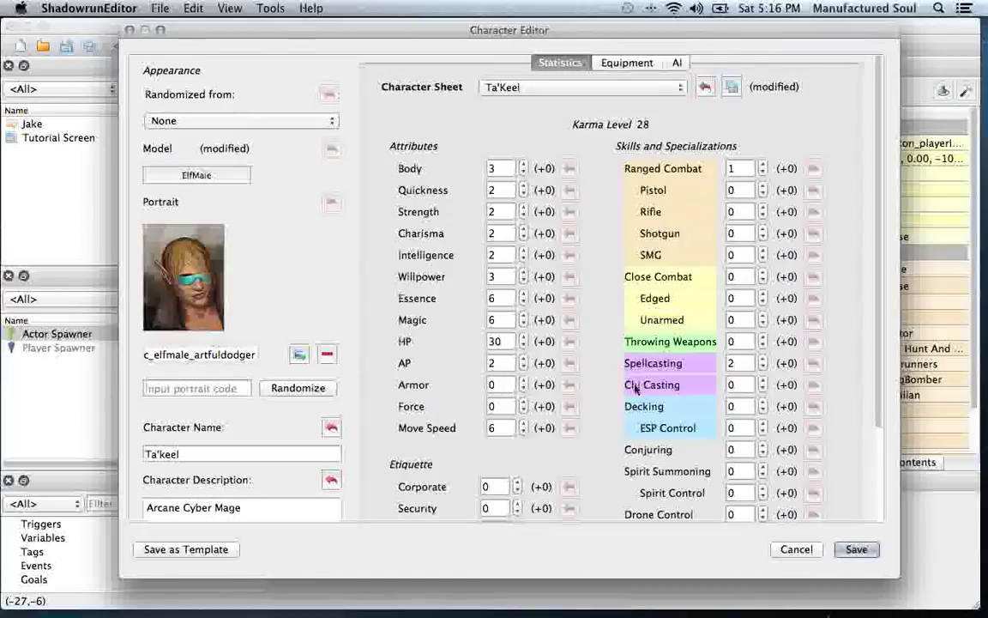
left_click_drag(412, 37, 528, 37)
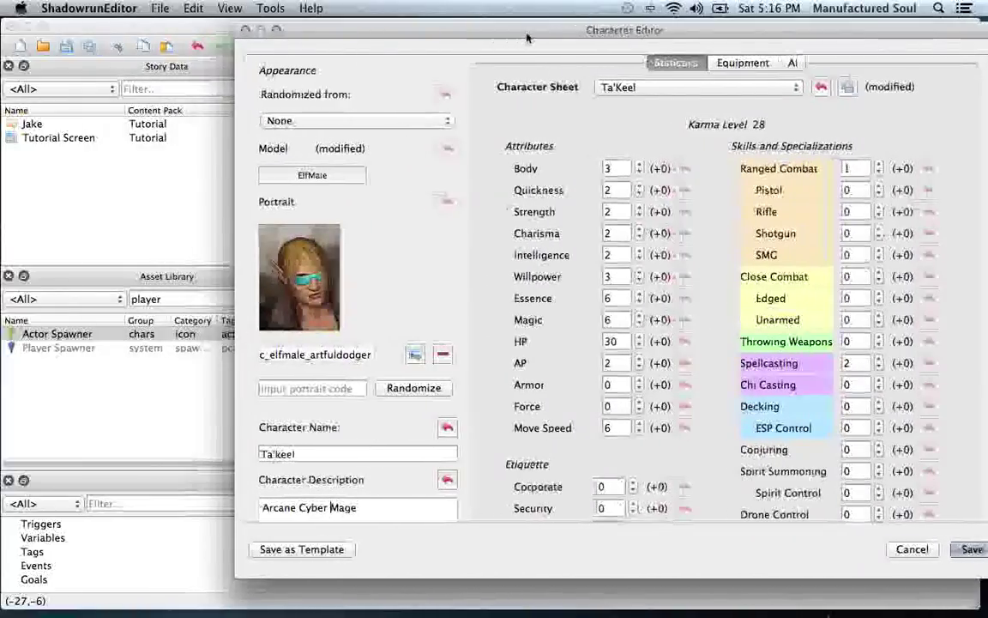
Step: Start saving the character as a template named Ta'Keel
left_click(303, 550)
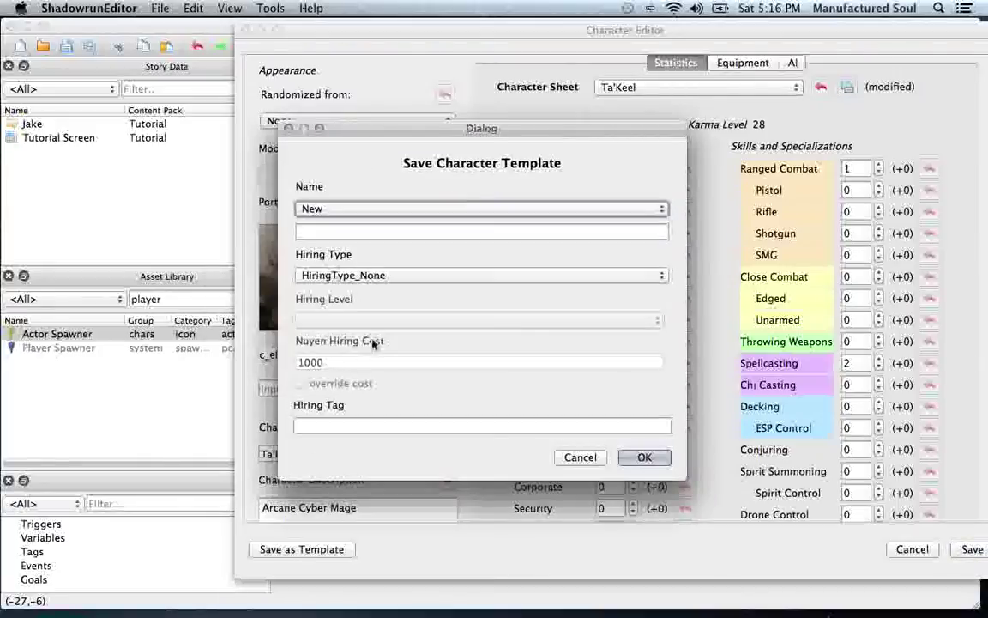
left_click(351, 230)
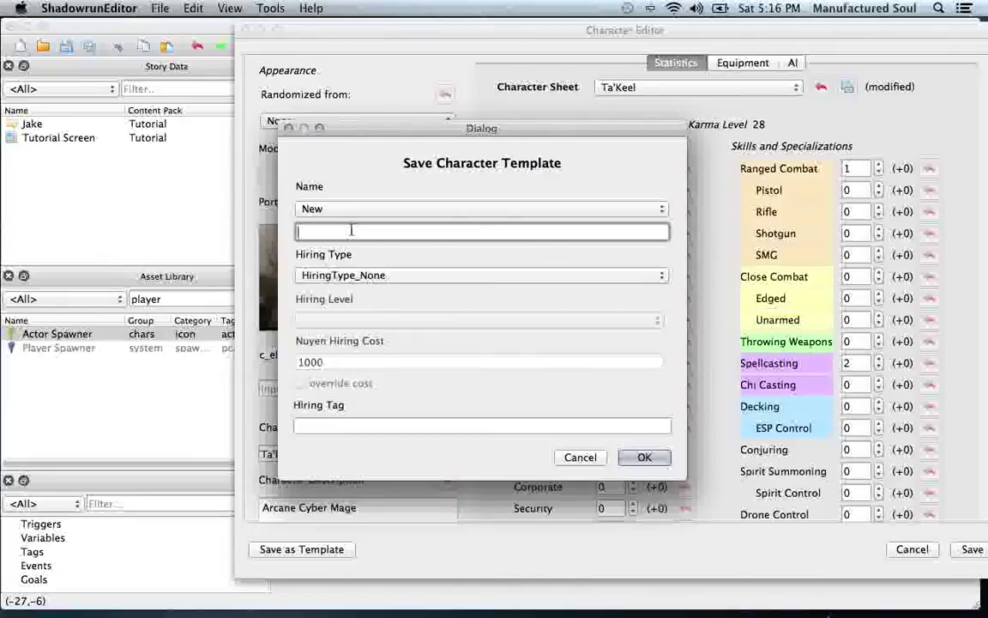
type("Ta'Keel")
left_click_drag(327, 127, 357, 109)
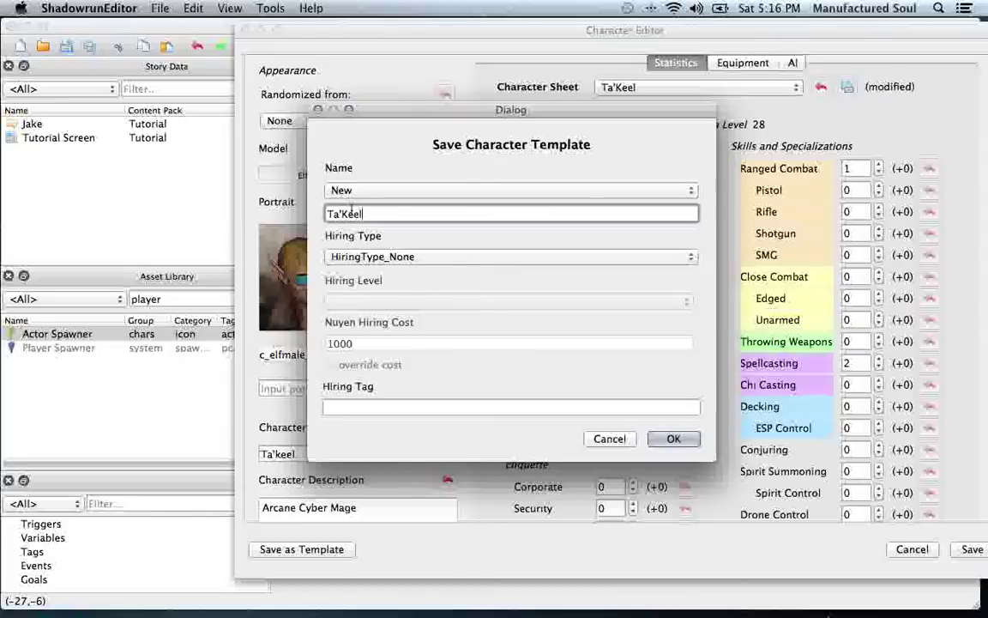
Step: Make the template hireable at level 1, override the cost to 900 nuyen, tag it Mage, and confirm
left_click(370, 257)
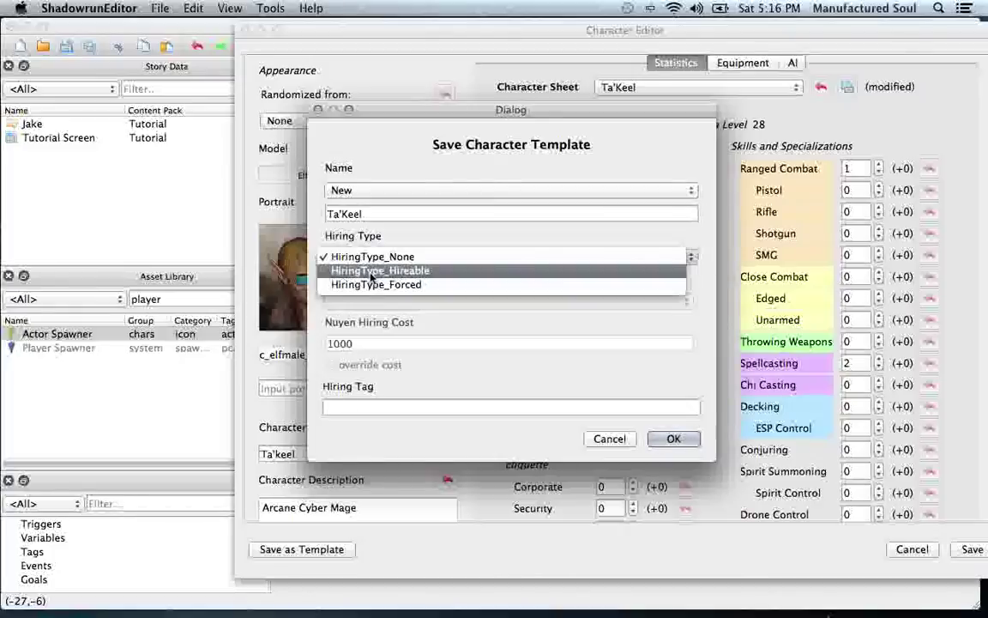
left_click(371, 272)
left_click(370, 303)
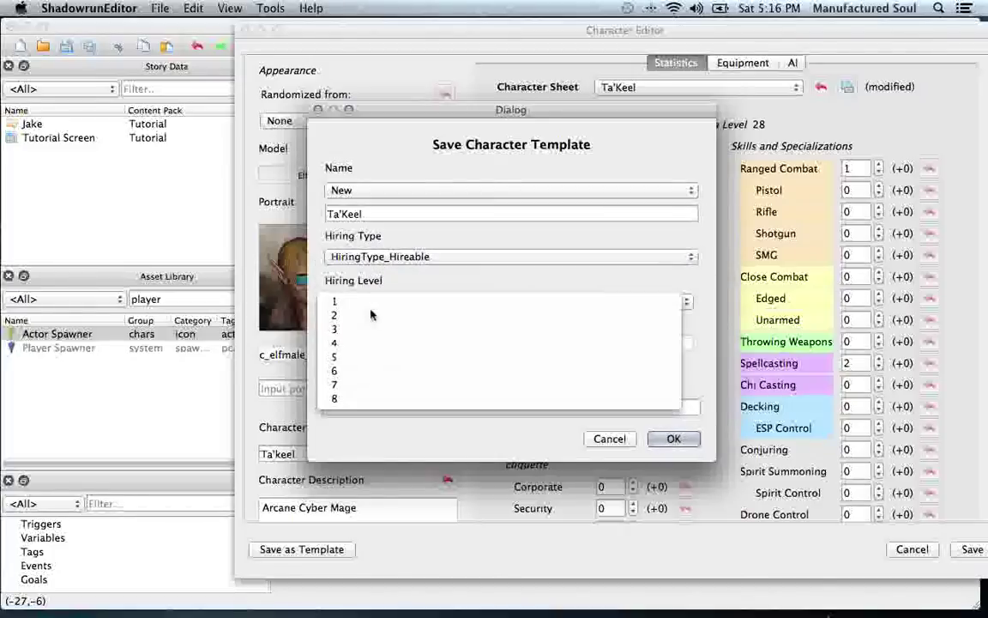
left_click(387, 302)
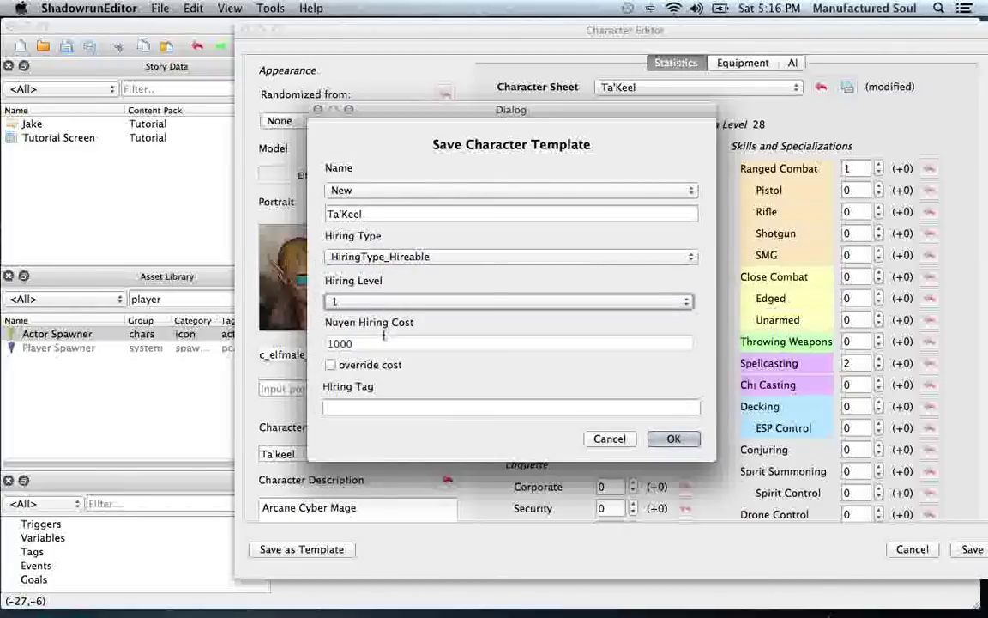
left_click(333, 363)
left_click(362, 341)
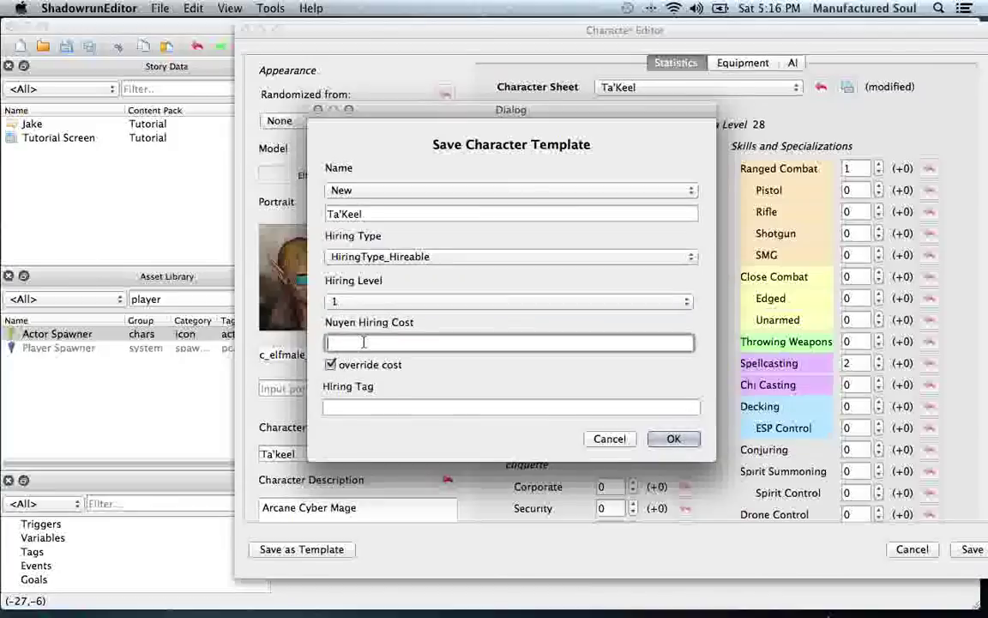
type("900")
left_click(395, 406)
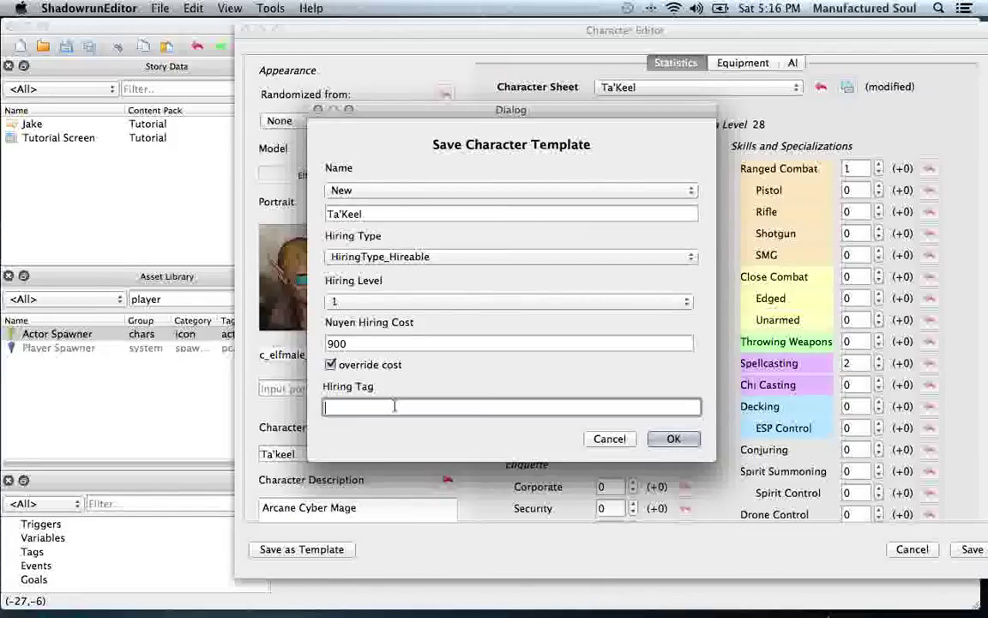
type("Mage")
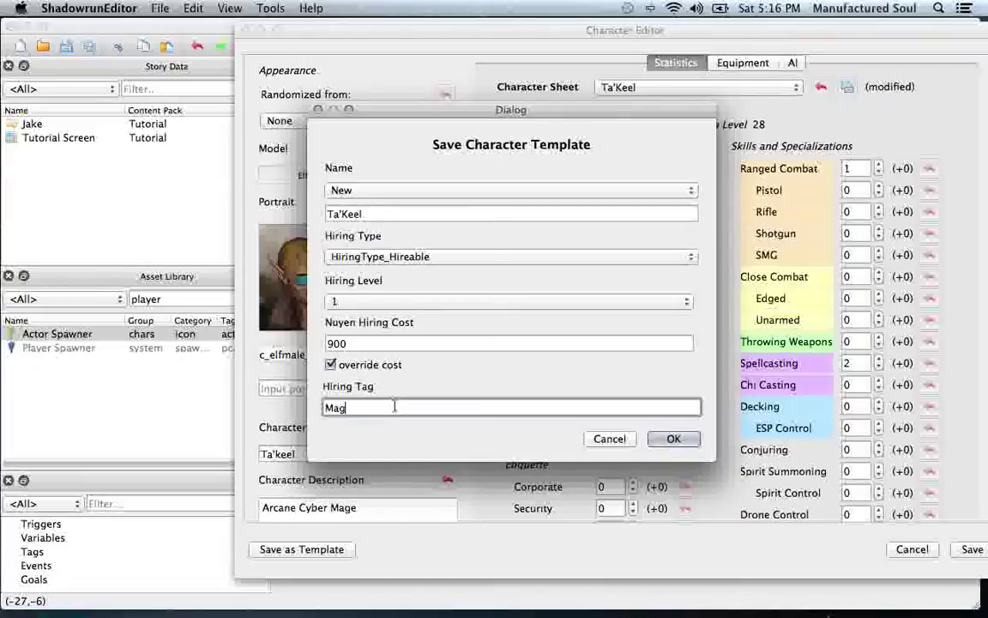
left_click(673, 439)
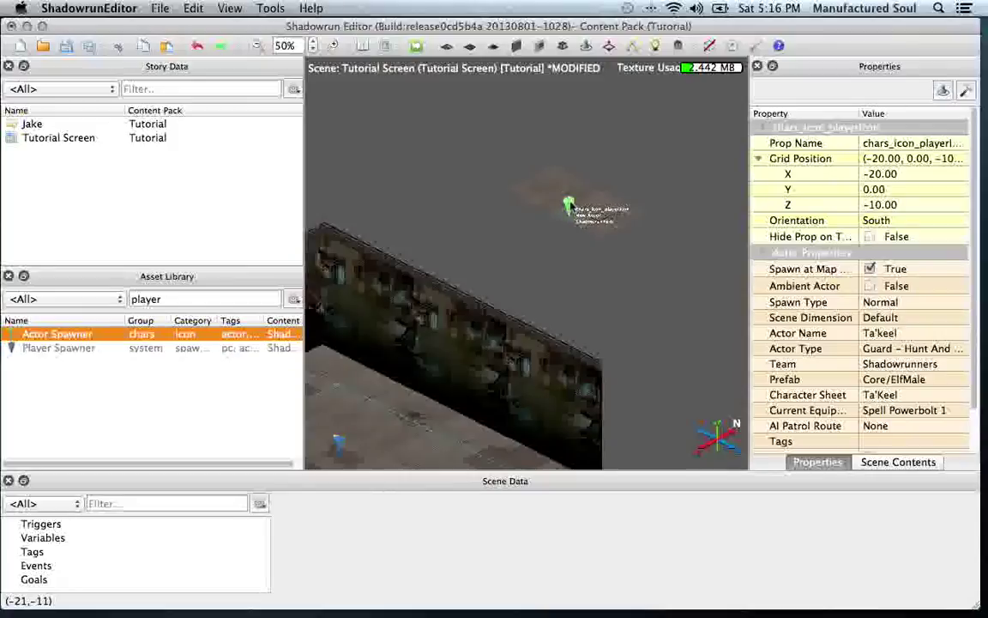
Step: Delete the green actor spawner, save the Tutorial Screen scene, and quit Shadowrun Editor
key("Delete")
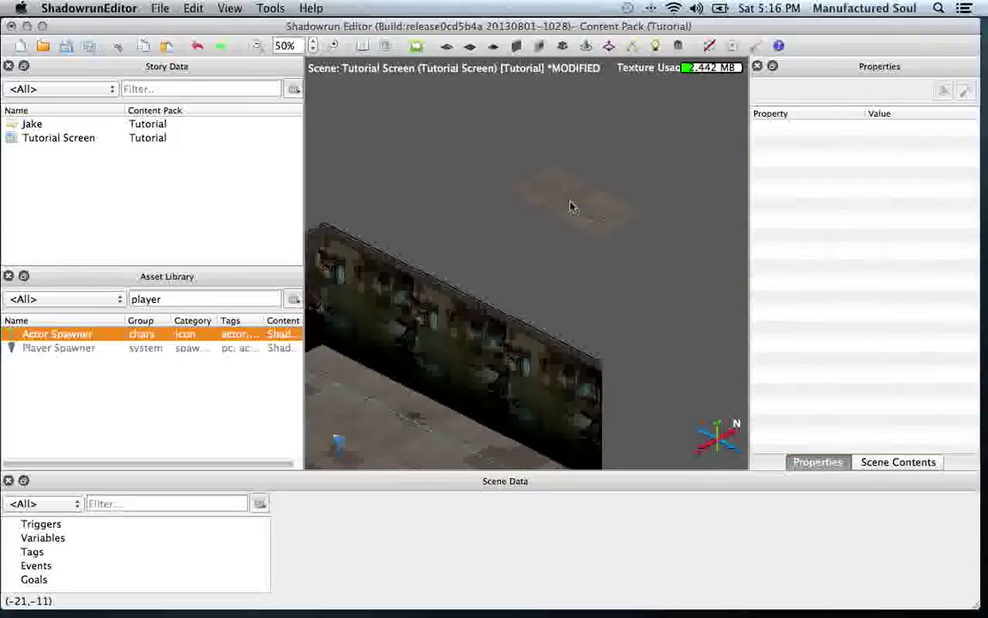
left_click(159, 8)
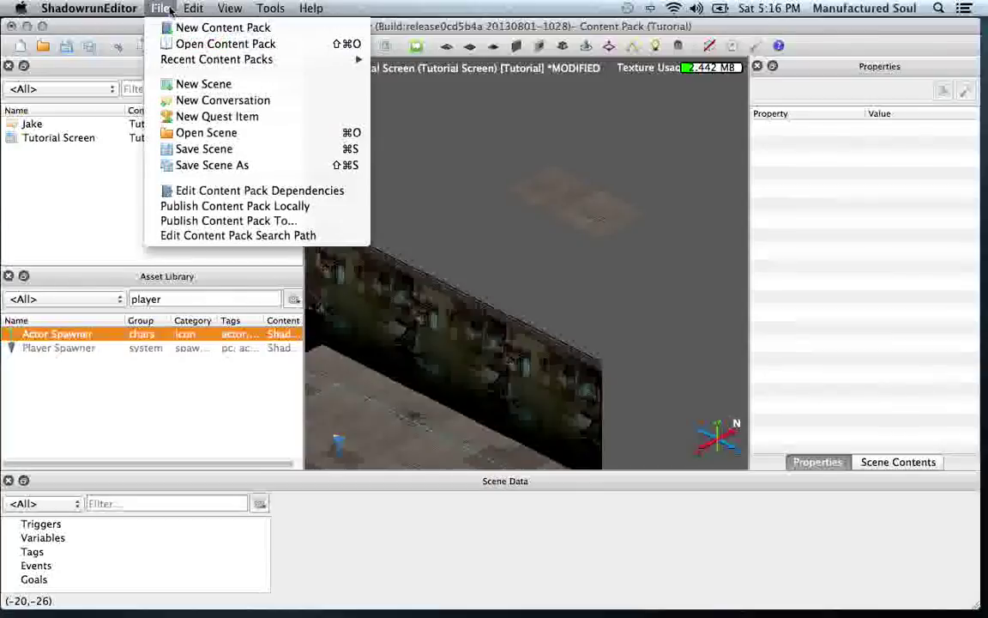
left_click(194, 149)
left_click(89, 8)
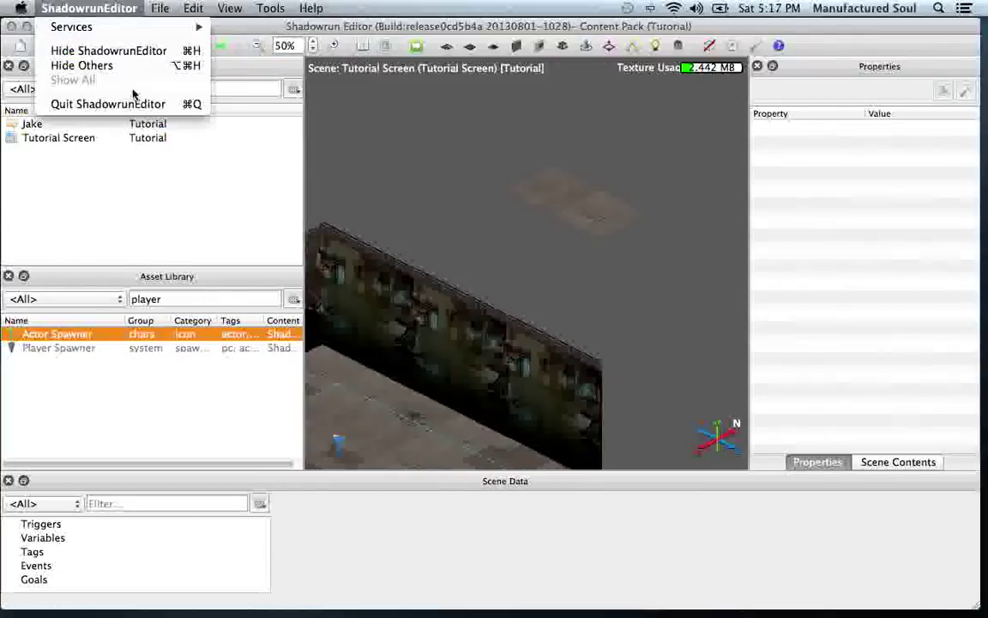
left_click(133, 104)
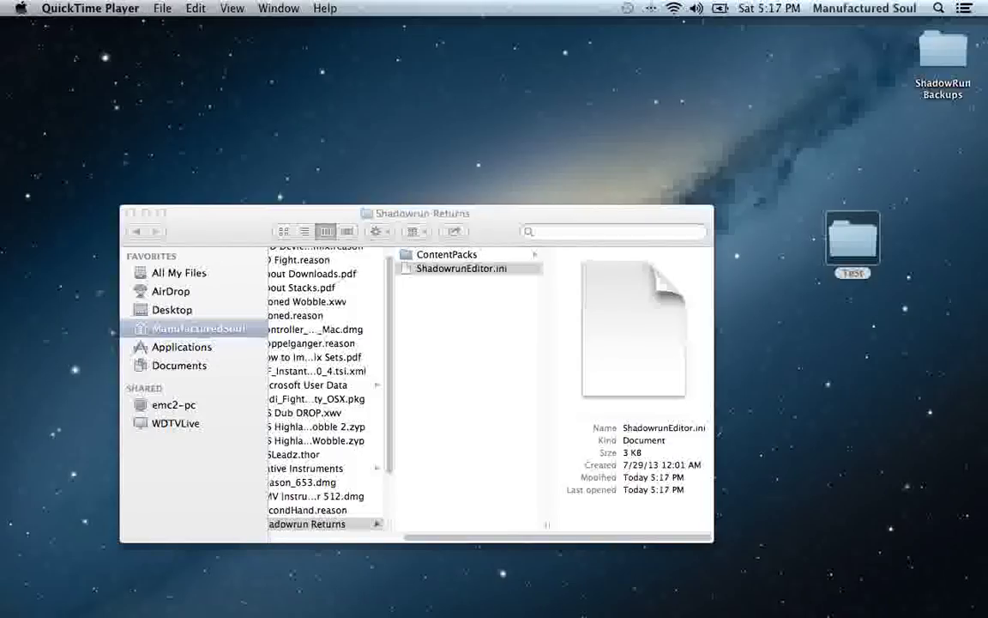
Step: Relaunch Shadowrun Editor from its Dock icon
mouse_move(562, 605)
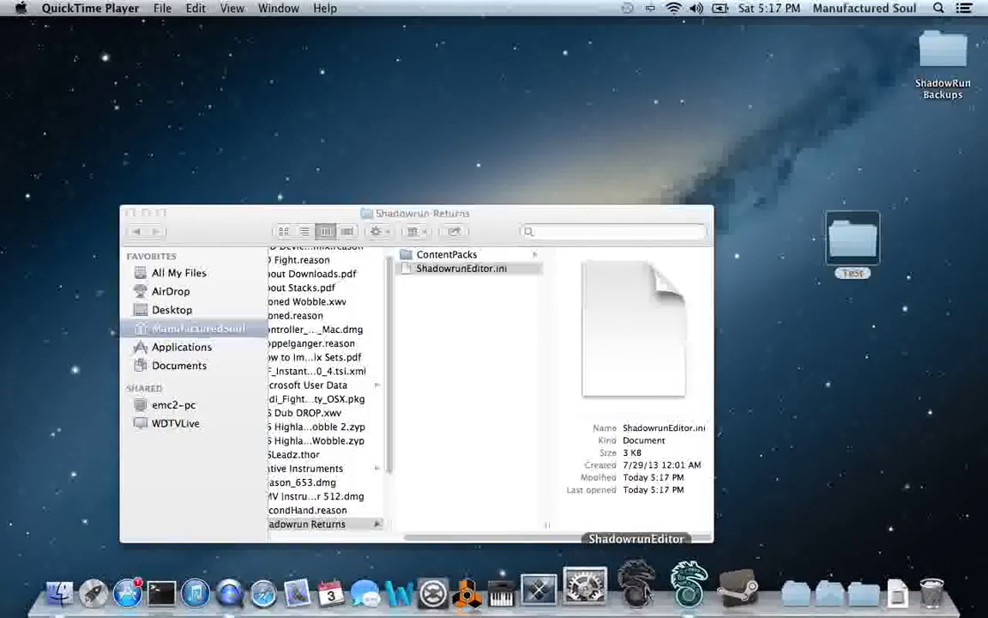
left_click(637, 585)
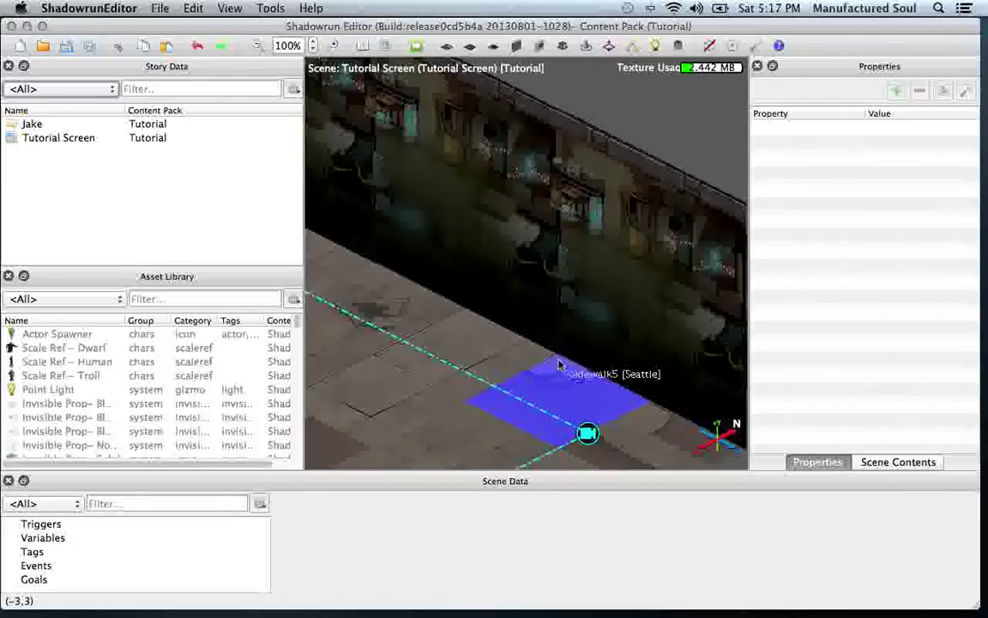
Step: Zoom the room out to 30%, recentre it, and bring up Edit Scene Properties
scroll(549, 316, "down", 7)
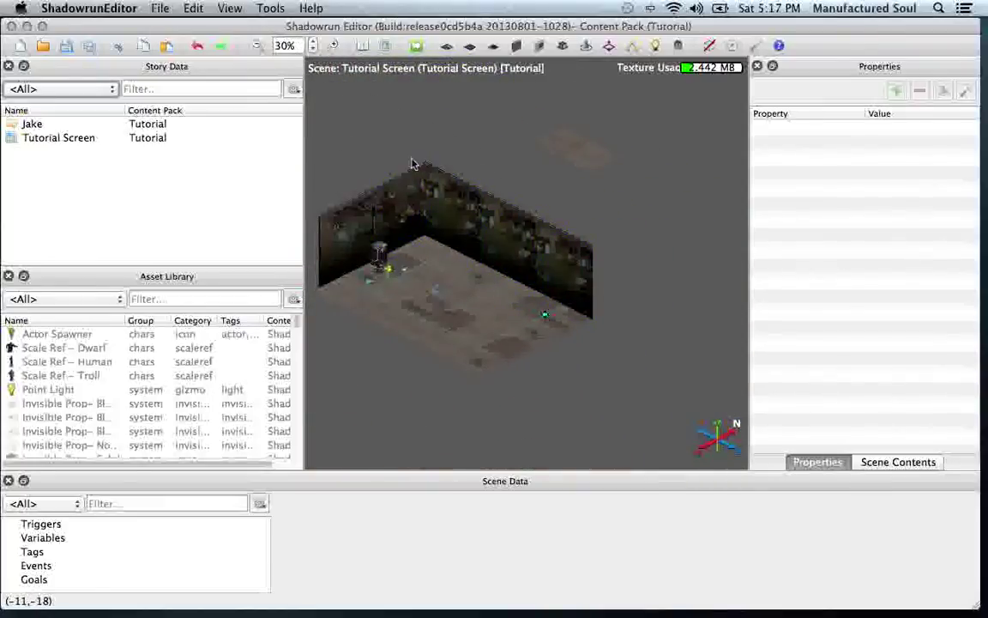
middle_click_drag(413, 163, 409, 161)
left_click_drag(451, 192, 450, 197)
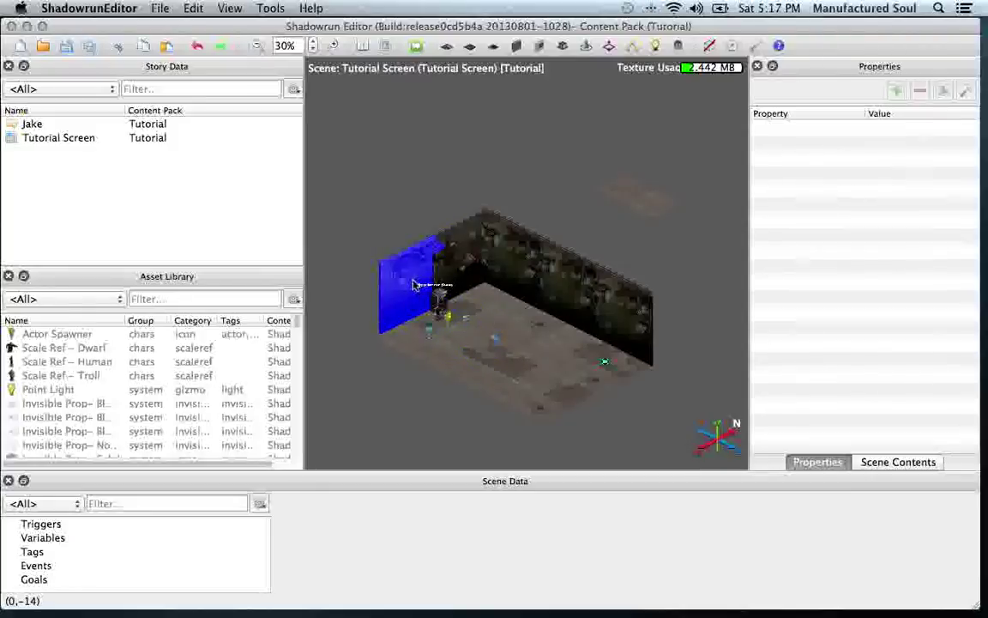
left_click(195, 9)
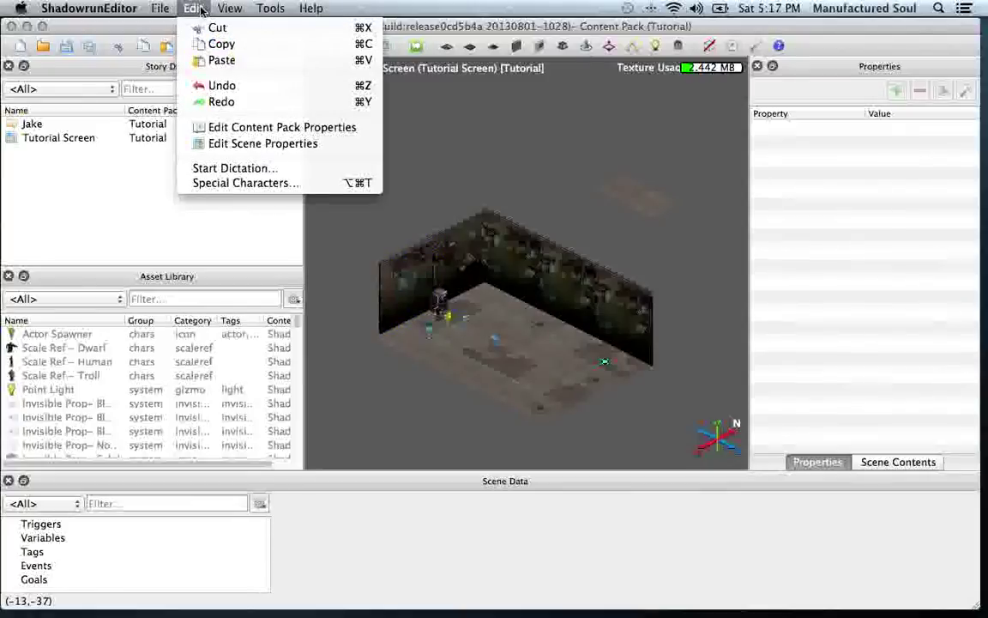
left_click(214, 144)
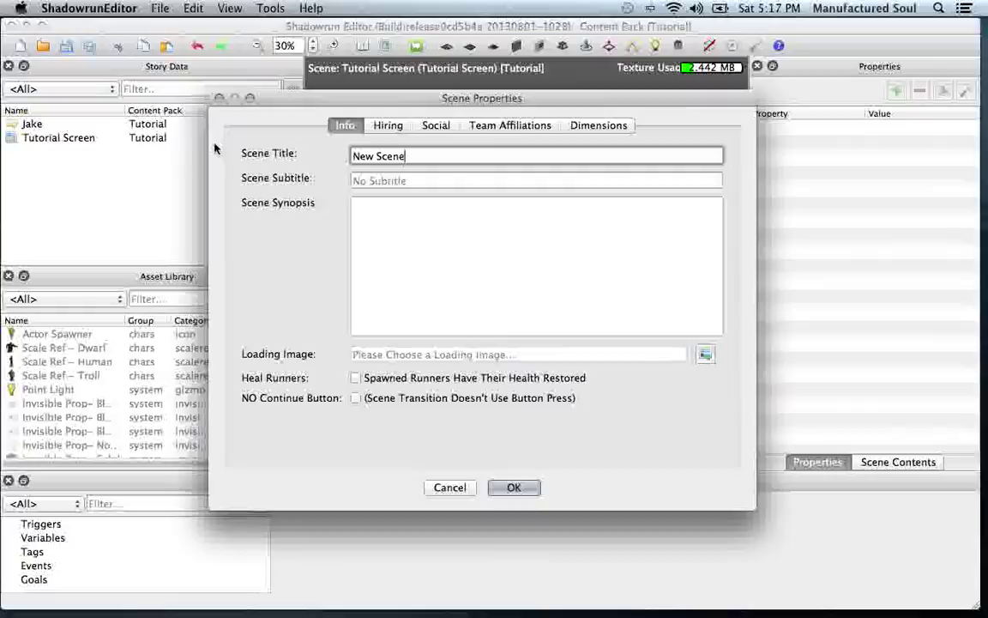
Step: On the Hiring page, check the content pack sources and see that Tutorial isn't selected
left_click(386, 131)
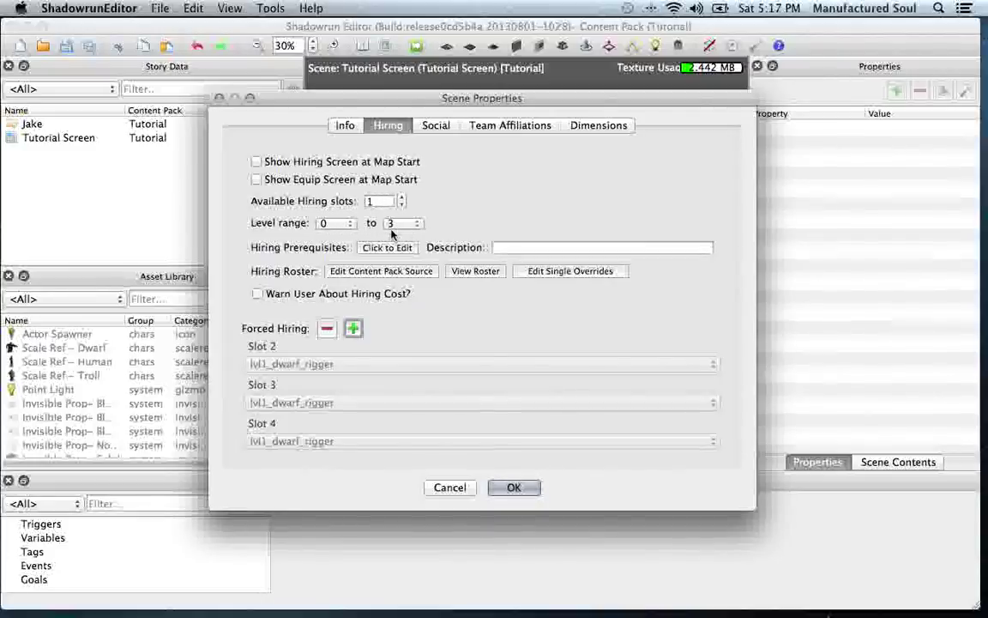
left_click(343, 272)
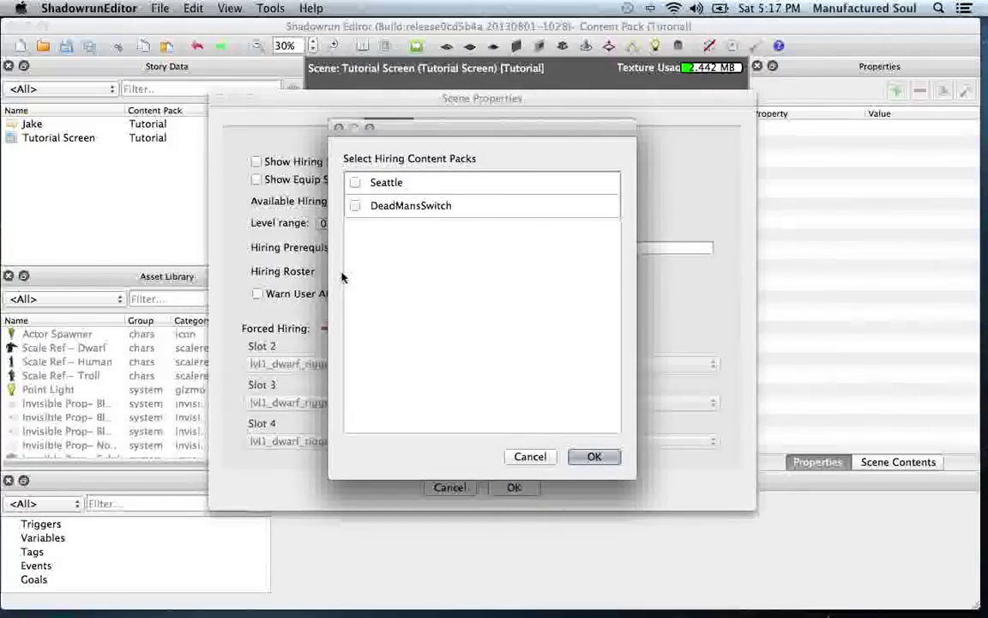
left_click(575, 463)
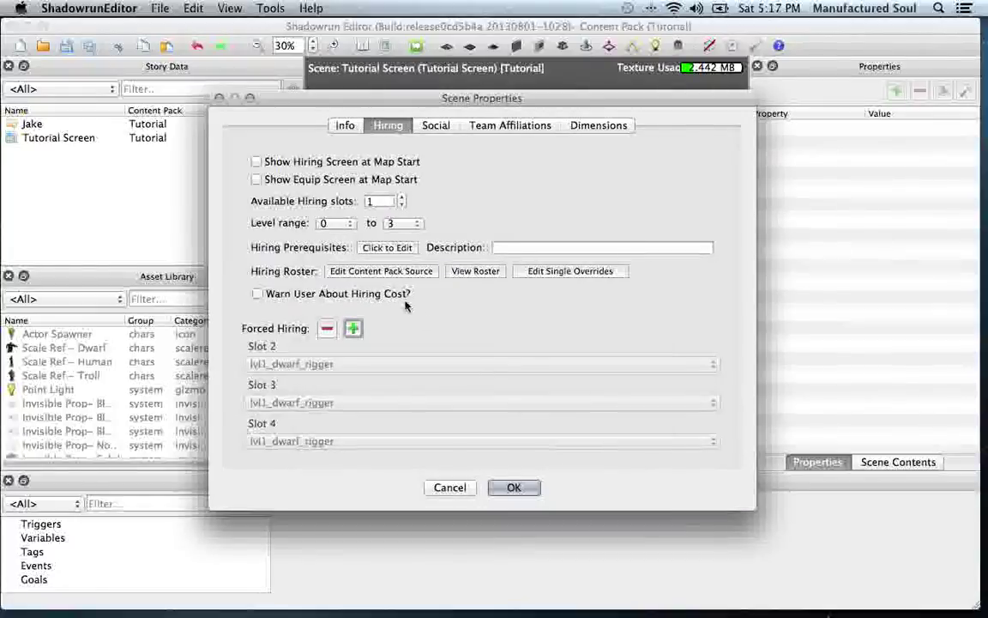
left_click(391, 275)
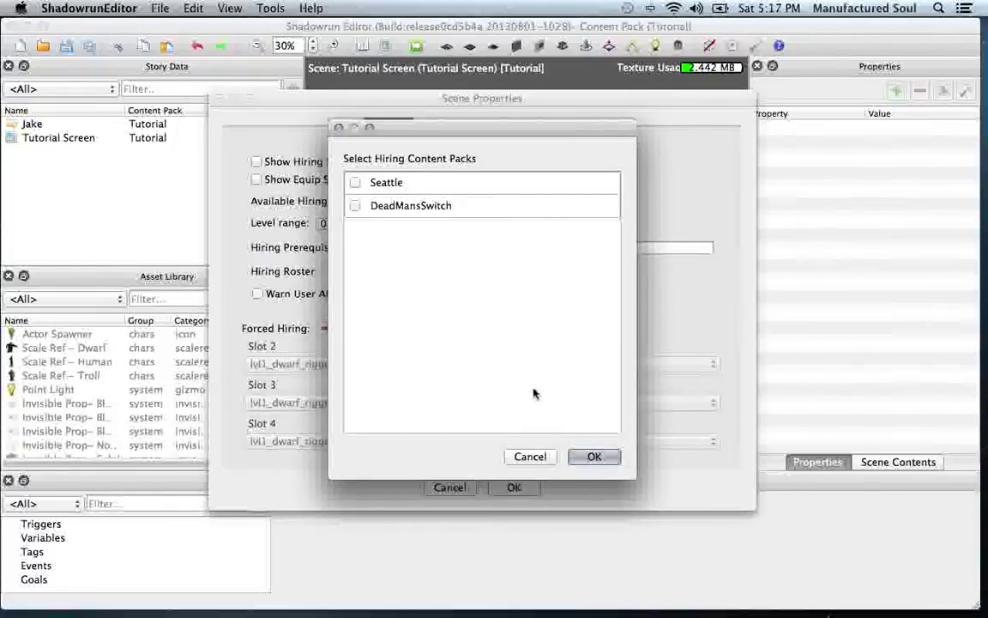
left_click(592, 456)
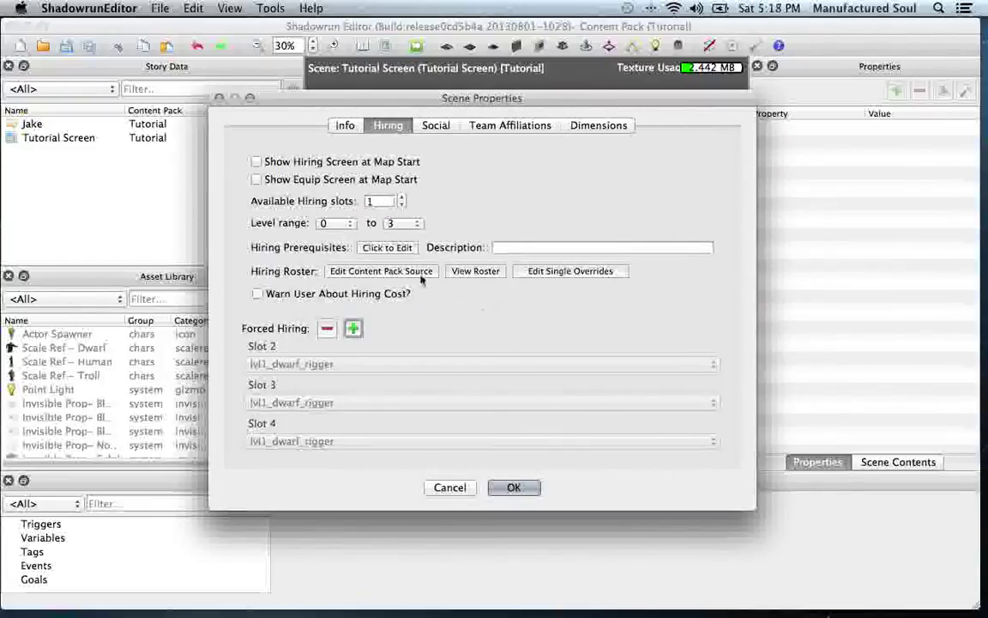
Step: Confirm the hireable roster is empty, then close Scene Properties
left_click(454, 273)
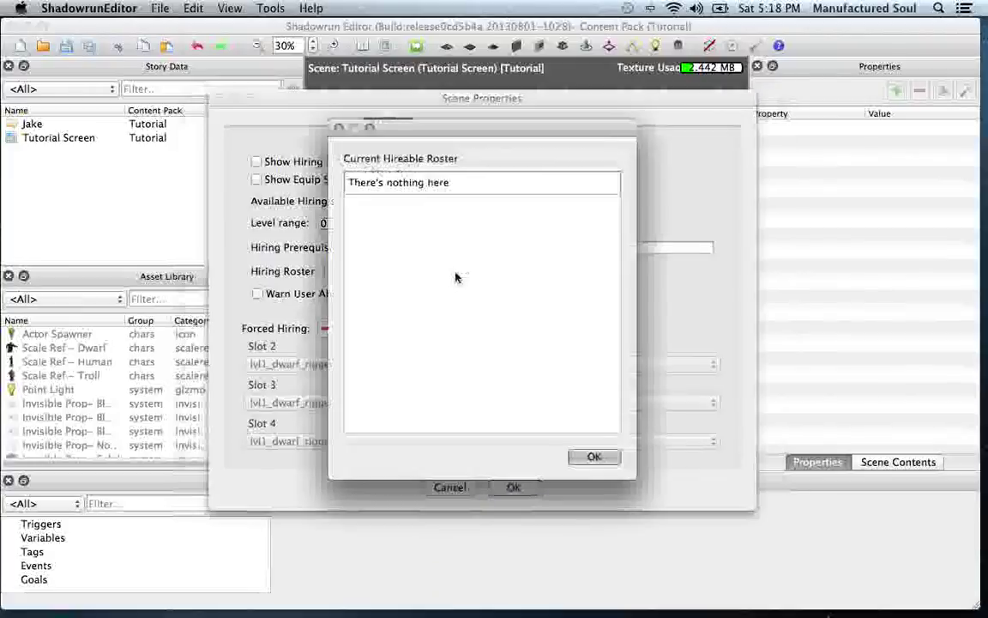
left_click(607, 457)
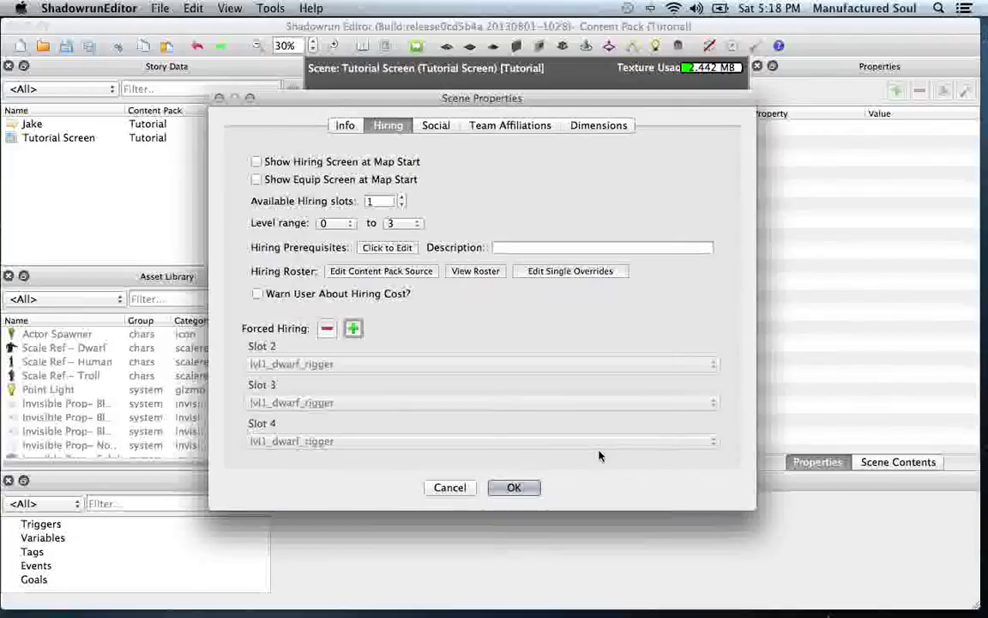
left_click(394, 271)
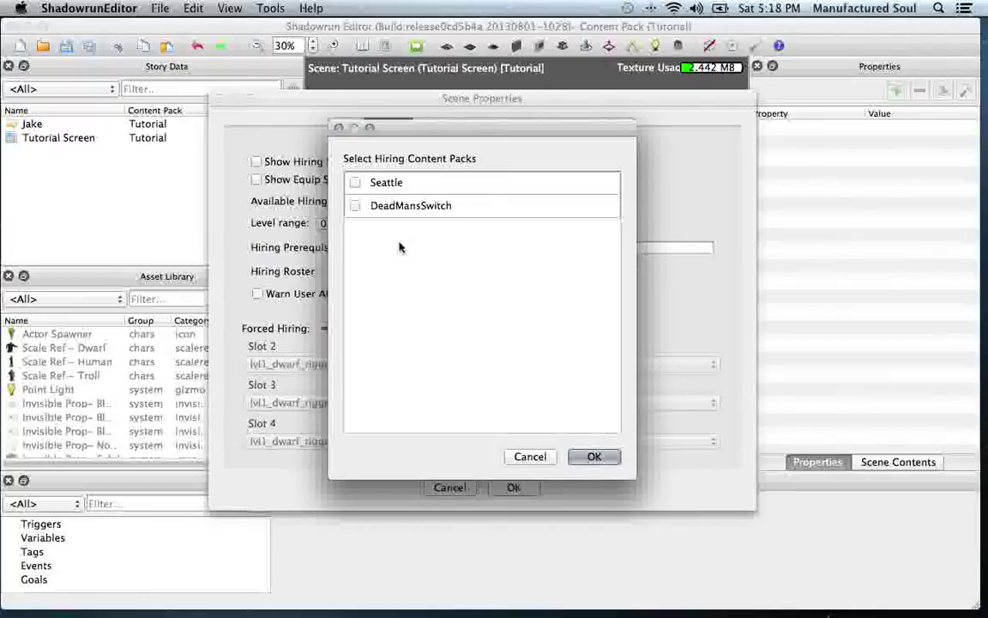
left_click(592, 461)
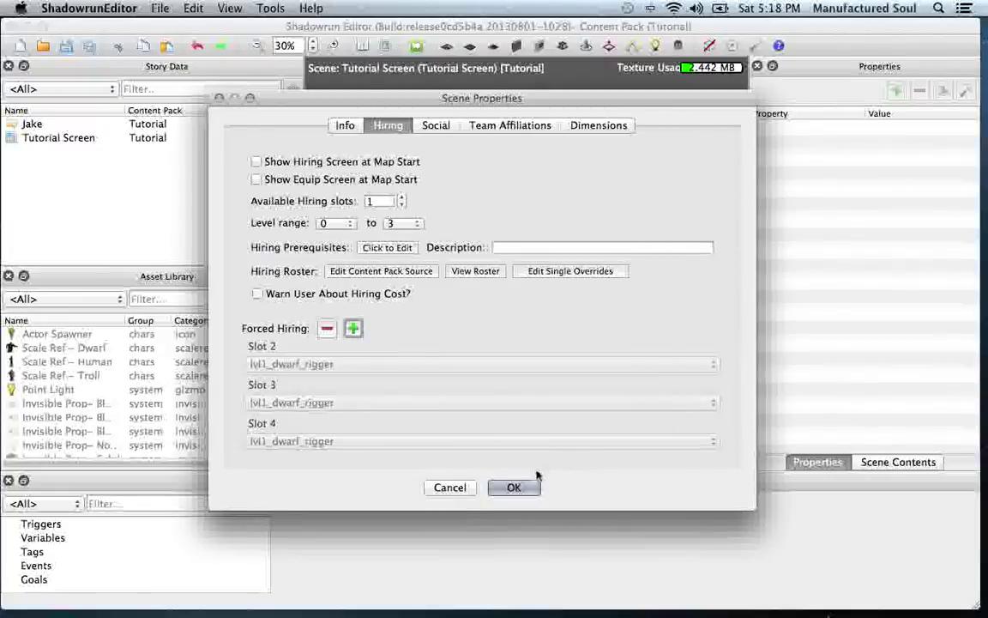
left_click(514, 486)
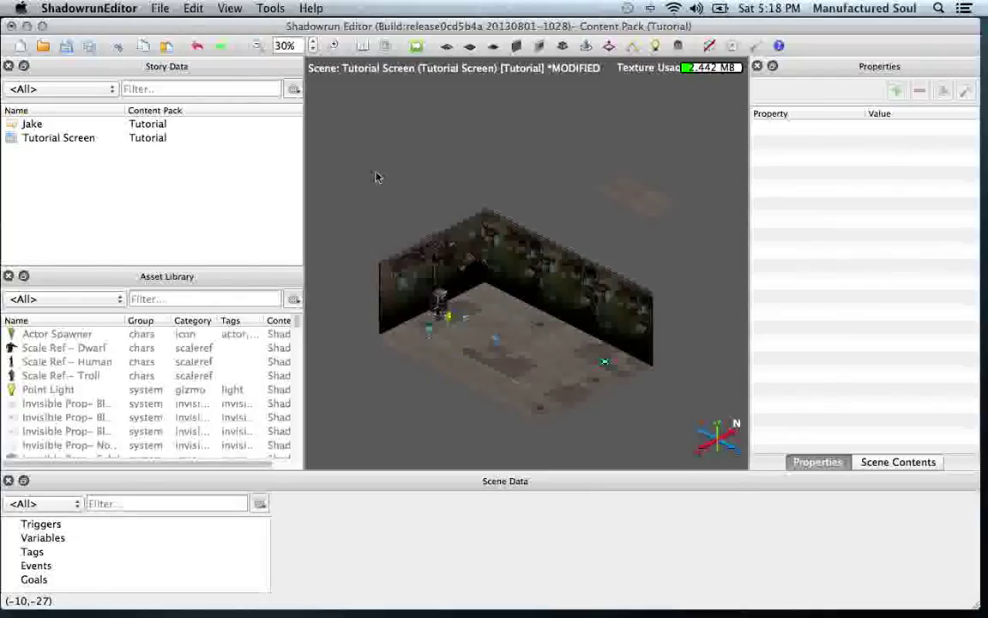
Step: Scroll through the content-pack search path directories and close the list
left_click(268, 9)
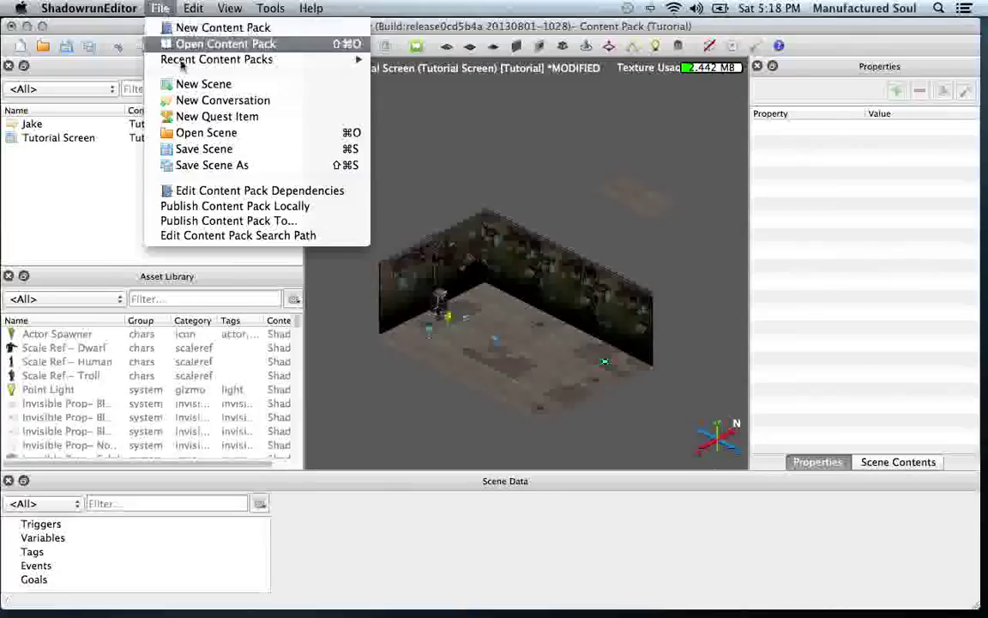
left_click(217, 237)
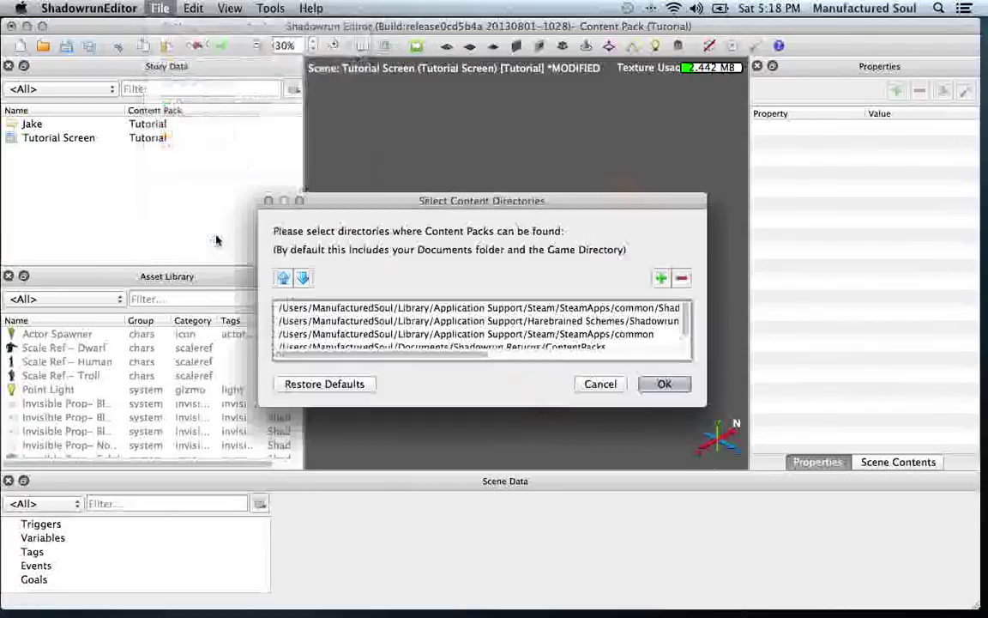
left_click_drag(681, 317, 683, 331)
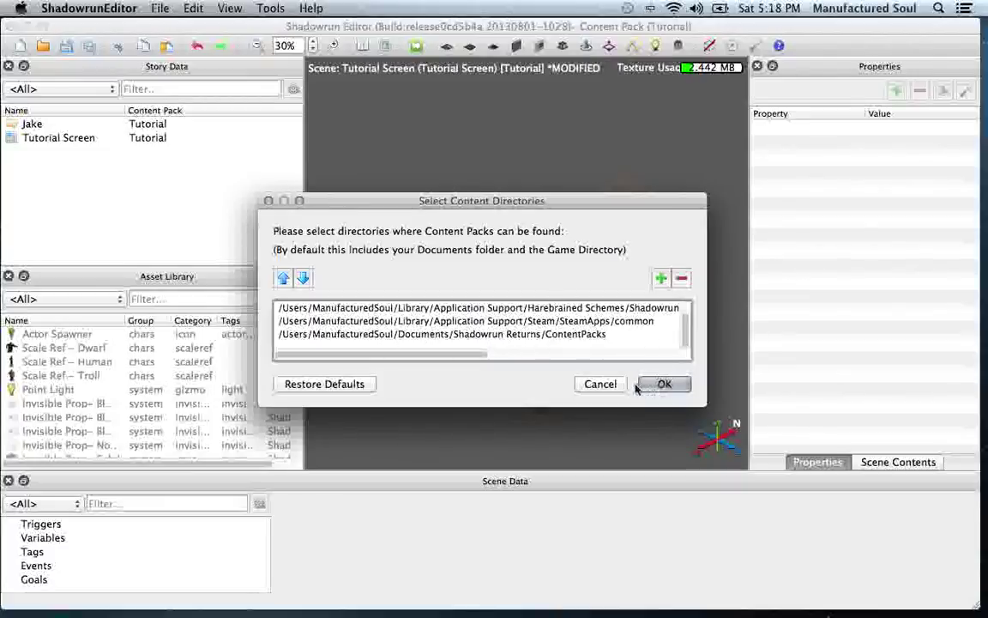
left_click(600, 383)
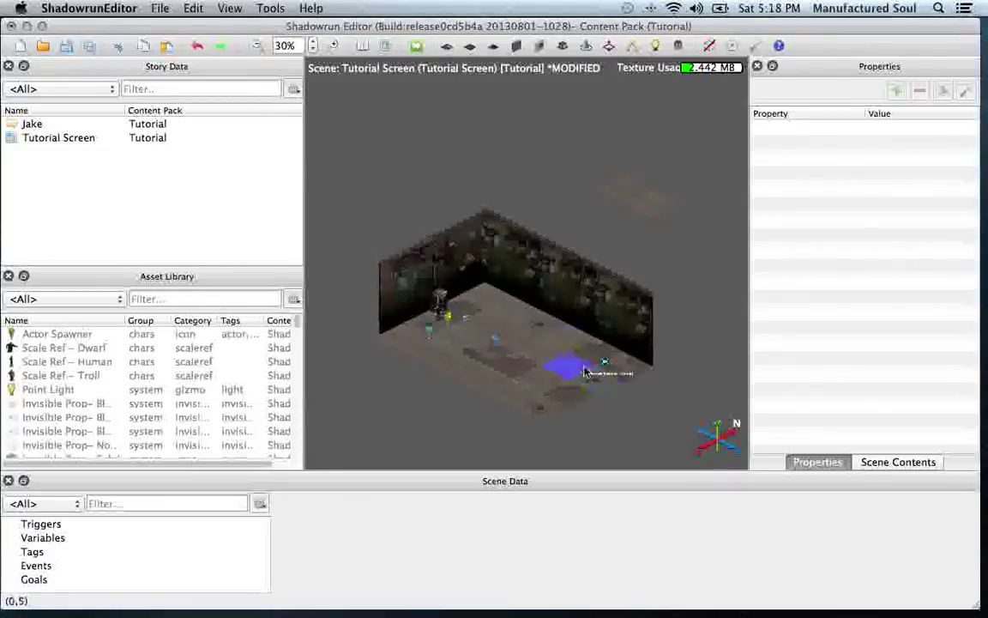
left_click(150, 8)
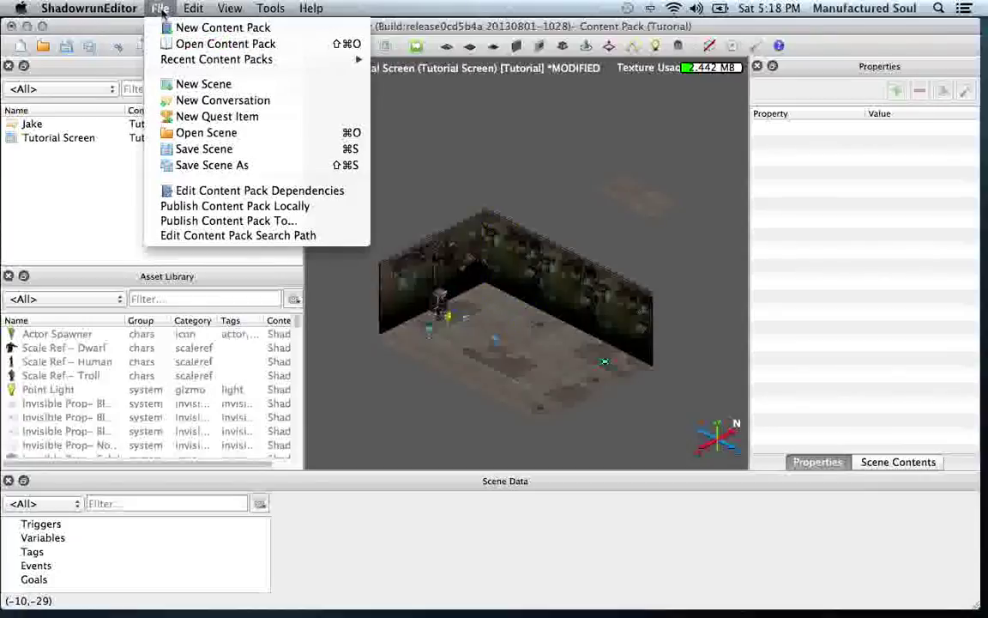
Step: Save the scene when prompted and review the Tutorial pack's content pack dependencies
left_click(225, 191)
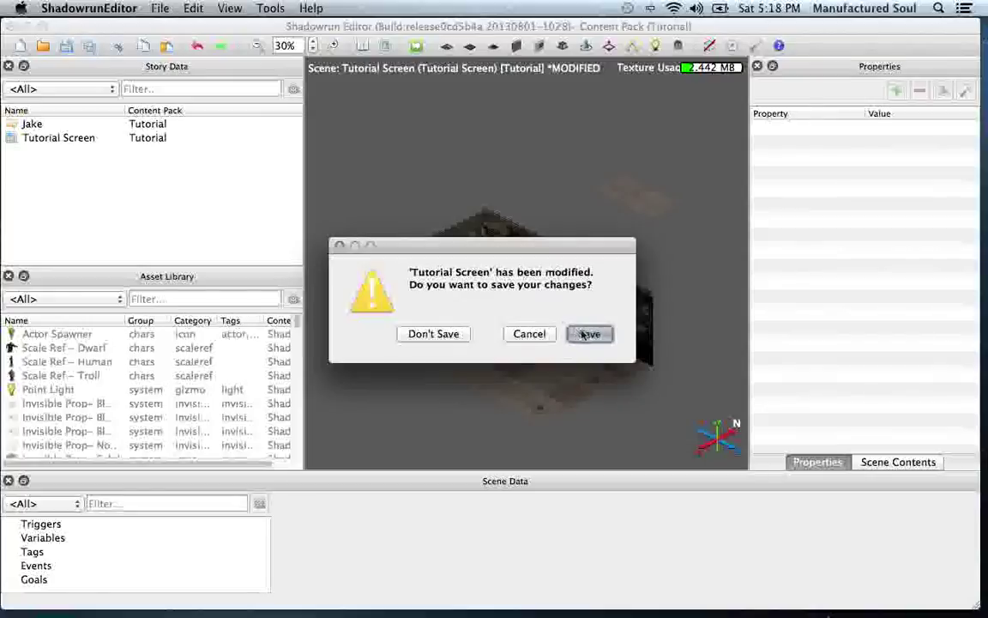
left_click(589, 334)
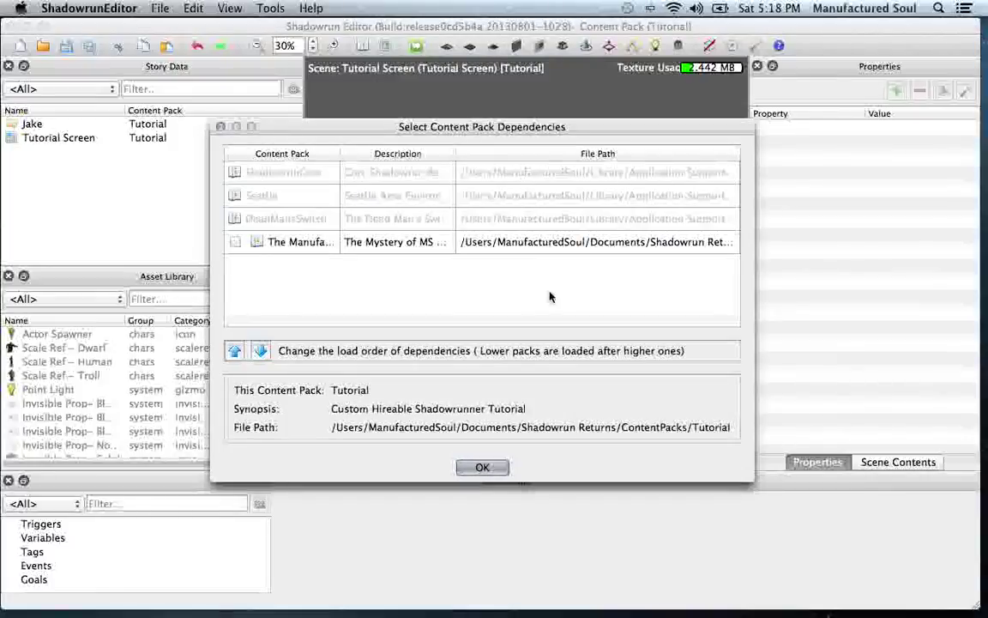
left_click(460, 467)
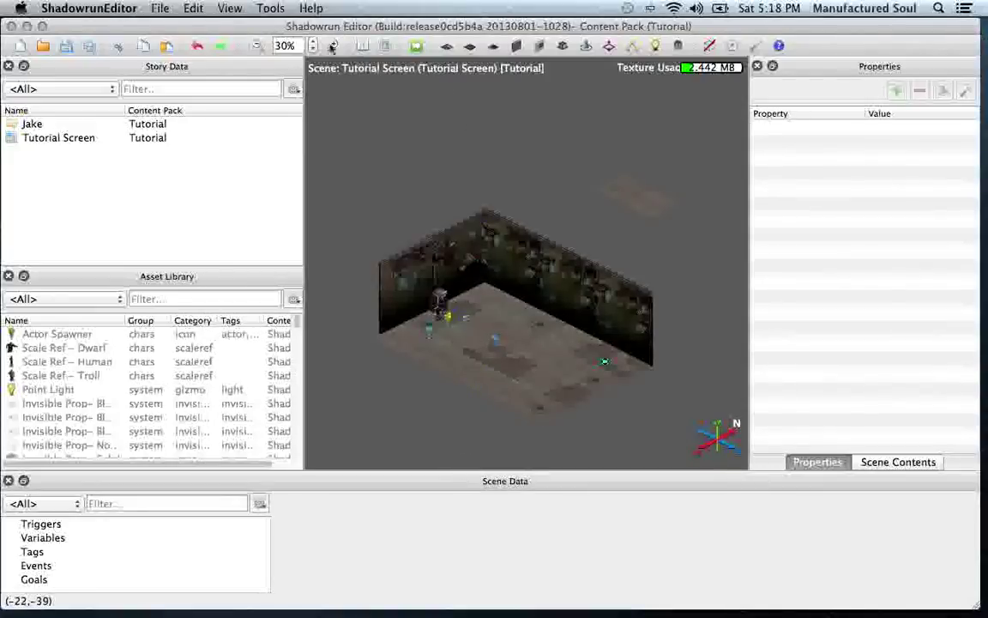
left_click(269, 9)
mouse_move(247, 11)
mouse_move(187, 9)
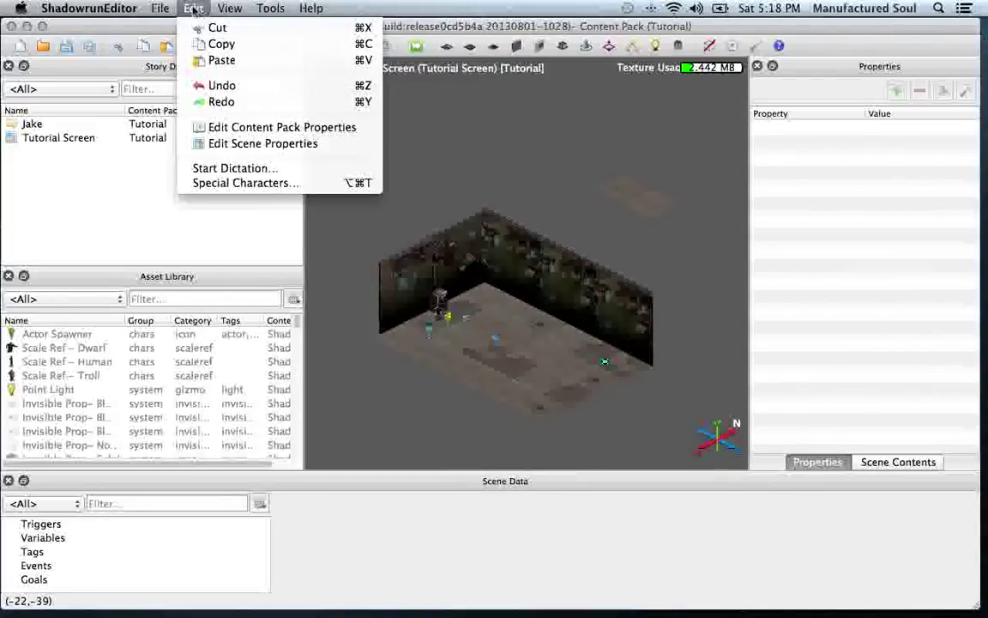
Step: Tick Tutorial as the hiring content source, confirming T'thunk and Ta'Keel appear at ¥900
left_click(210, 144)
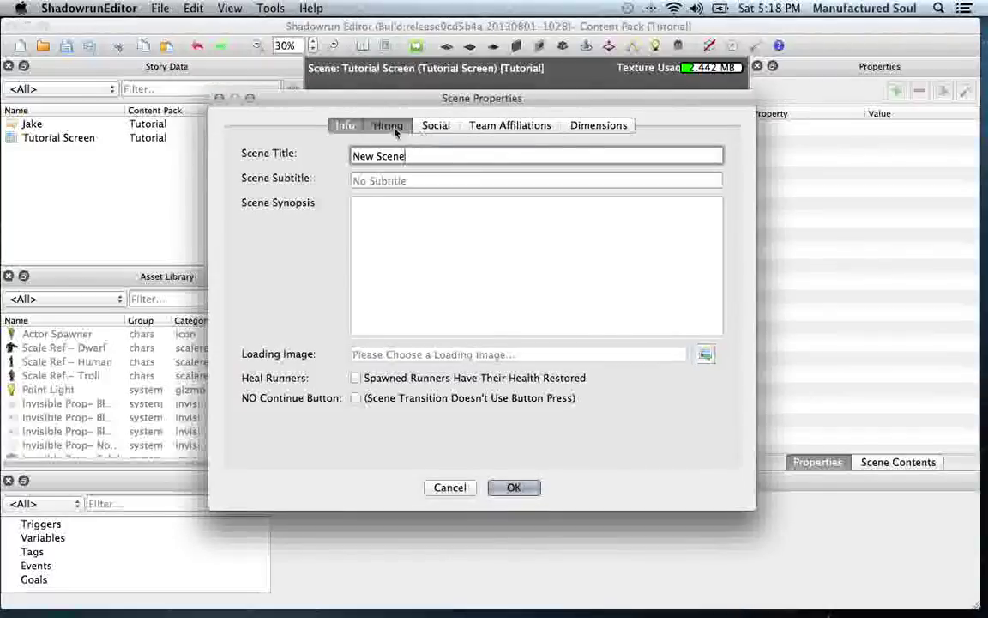
left_click(396, 129)
left_click(385, 271)
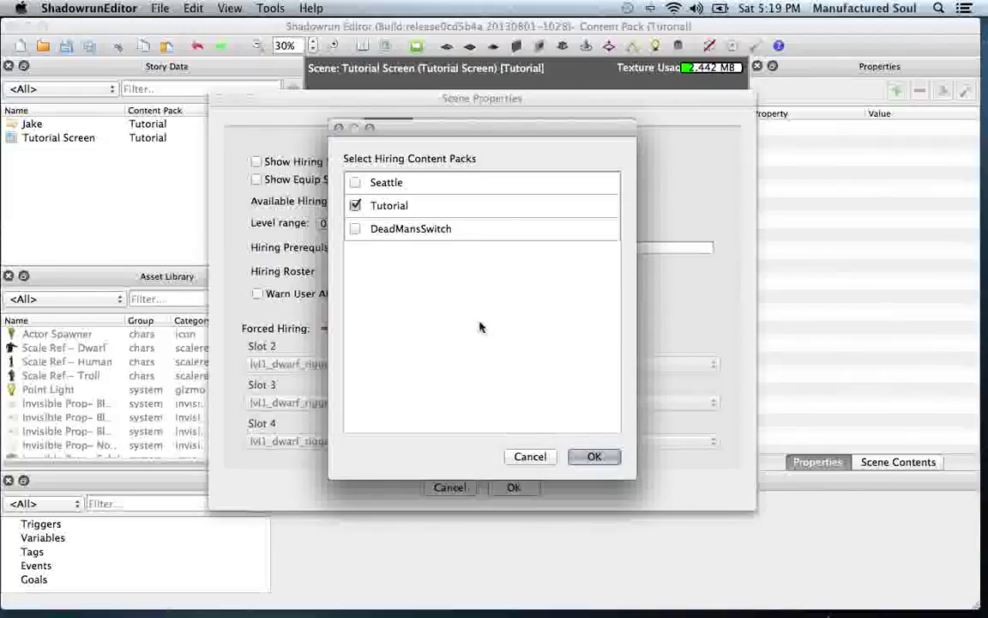
left_click(594, 457)
left_click(476, 271)
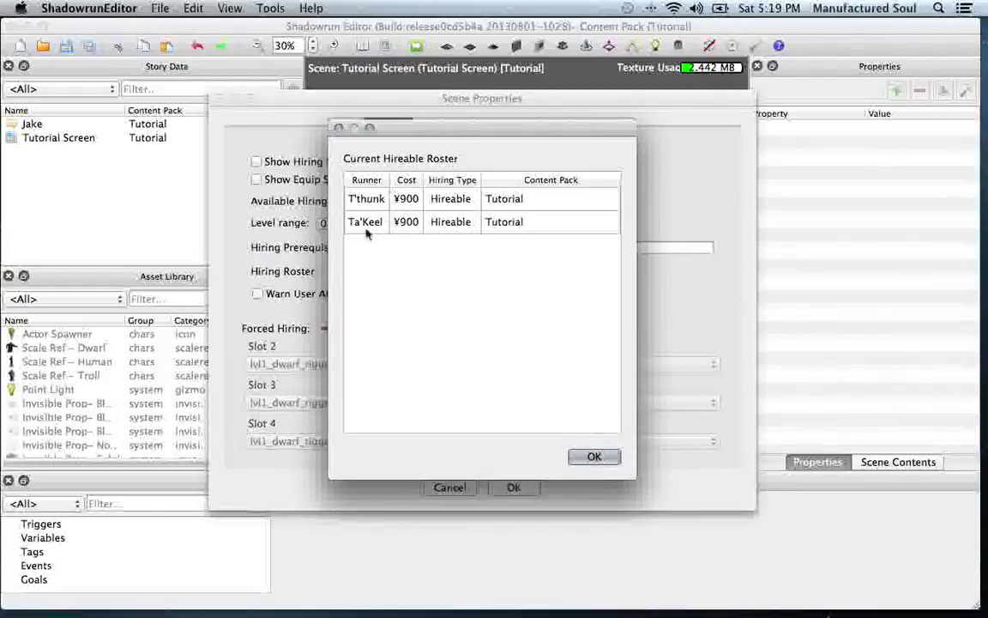
left_click(597, 456)
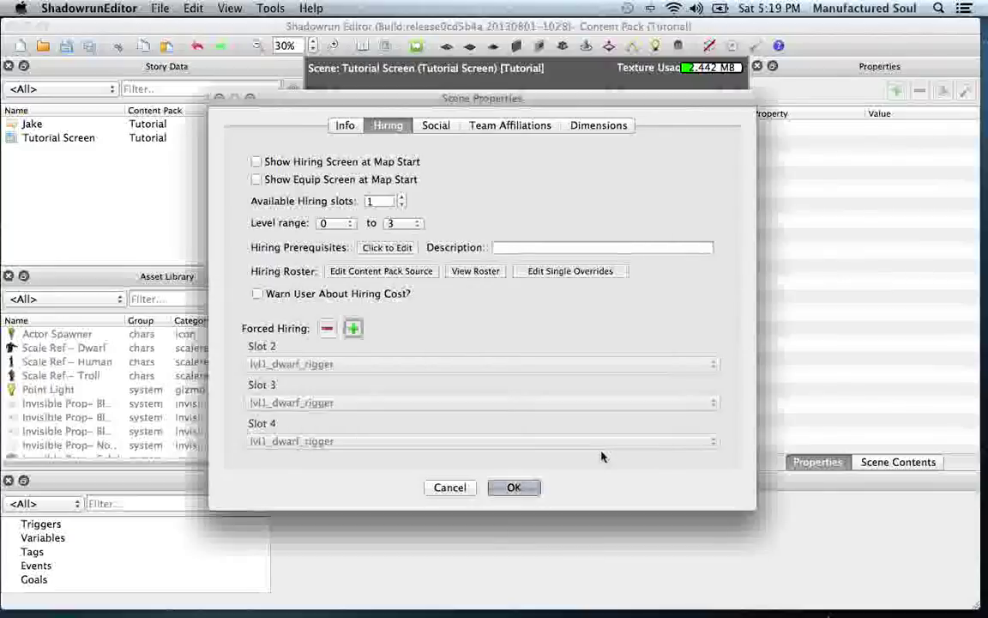
left_click(519, 486)
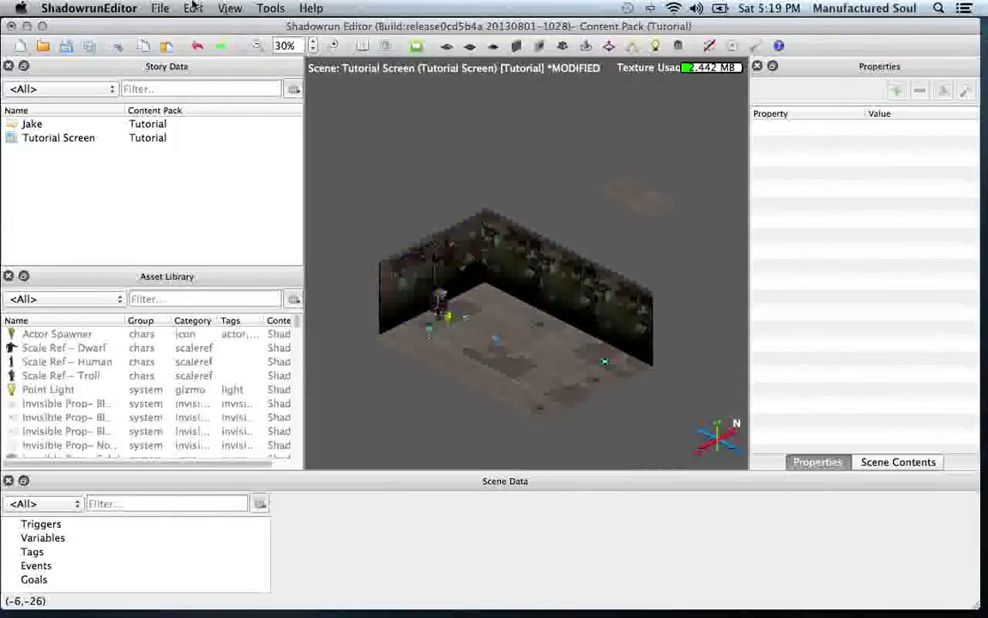
Step: Save the Tutorial Screen scene, quit Shadowrun Editor, and relaunch it from the Dock
left_click(160, 7)
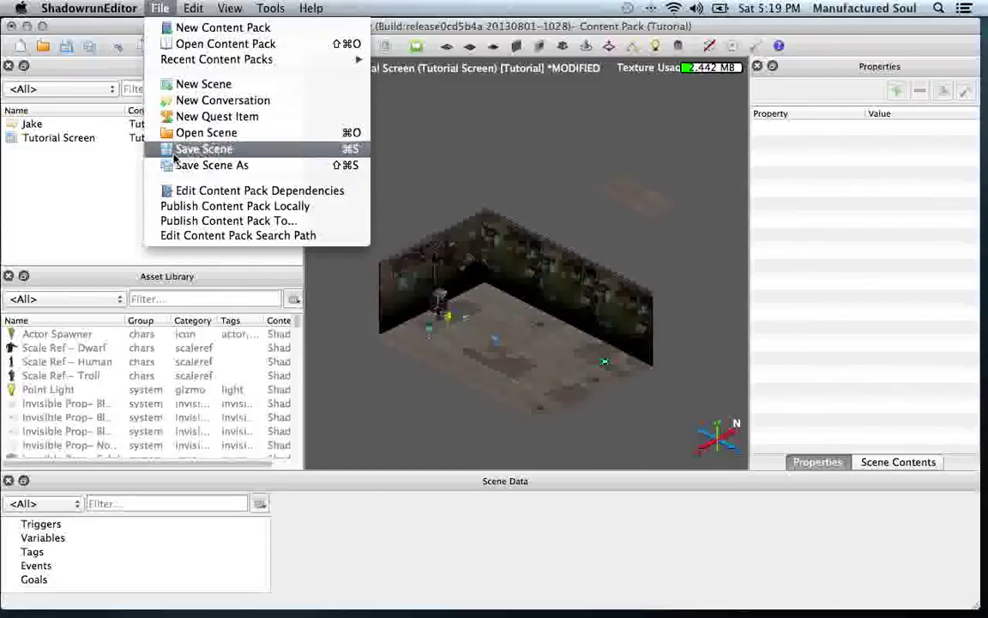
left_click(204, 148)
left_click(65, 8)
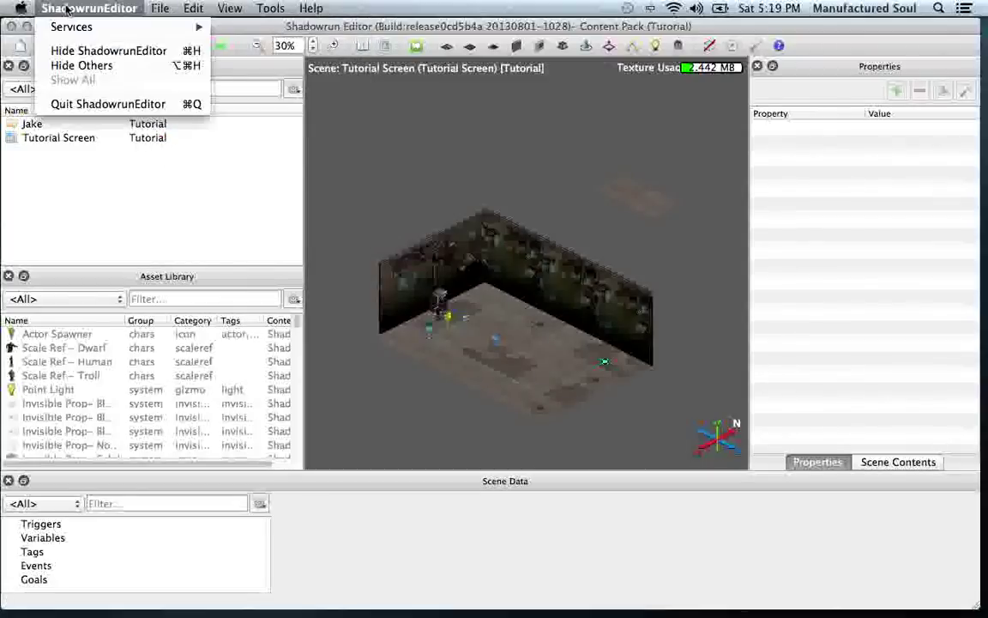
left_click(73, 97)
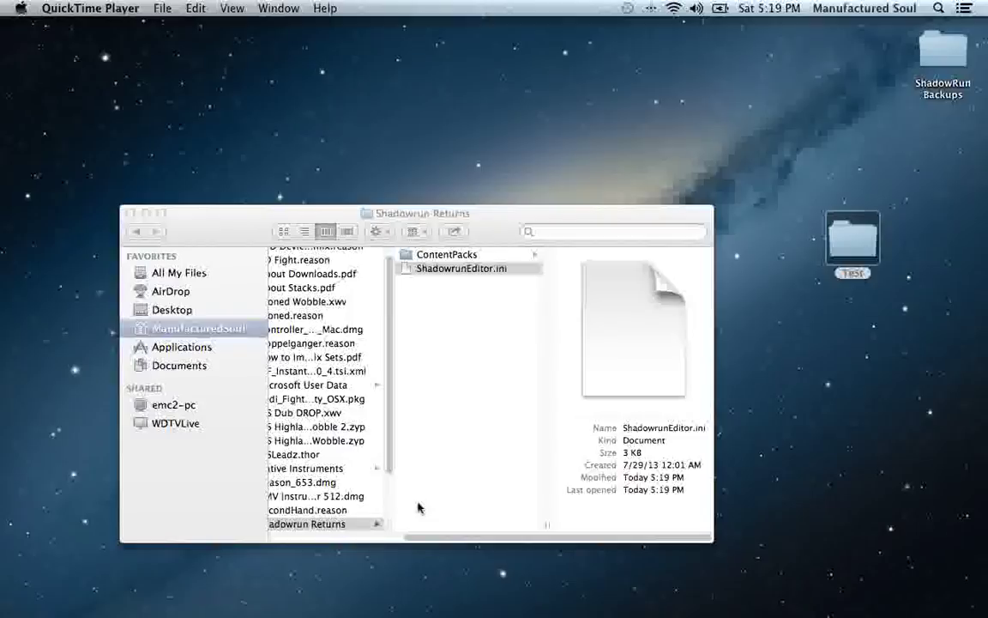
mouse_move(446, 591)
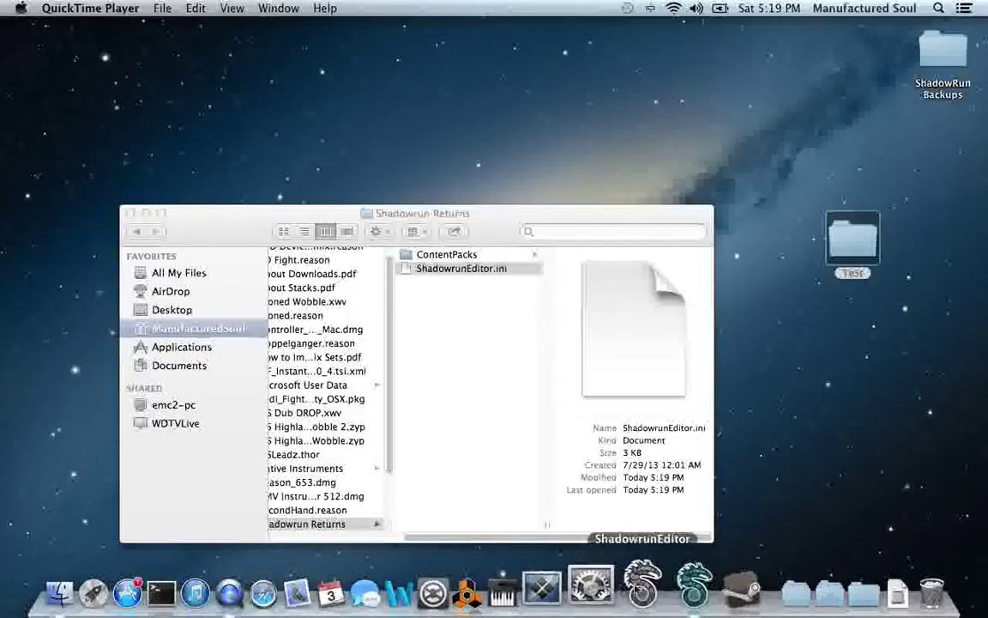
left_click(642, 587)
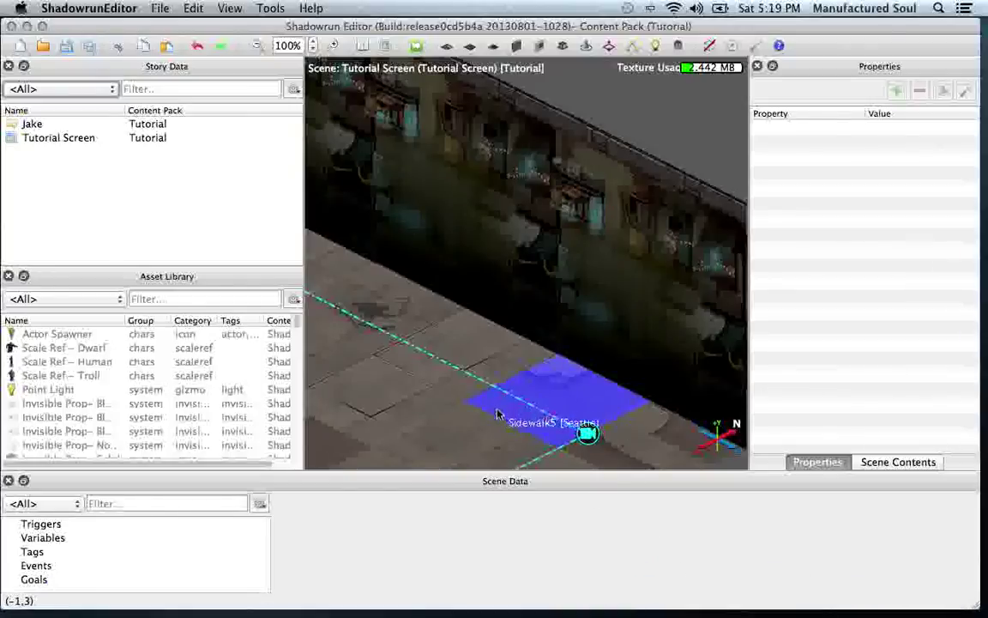
Step: In the Scene Scratchpad, set the main character override to lvl1_merc_human_weaponmage
scroll(477, 409, "down", 1)
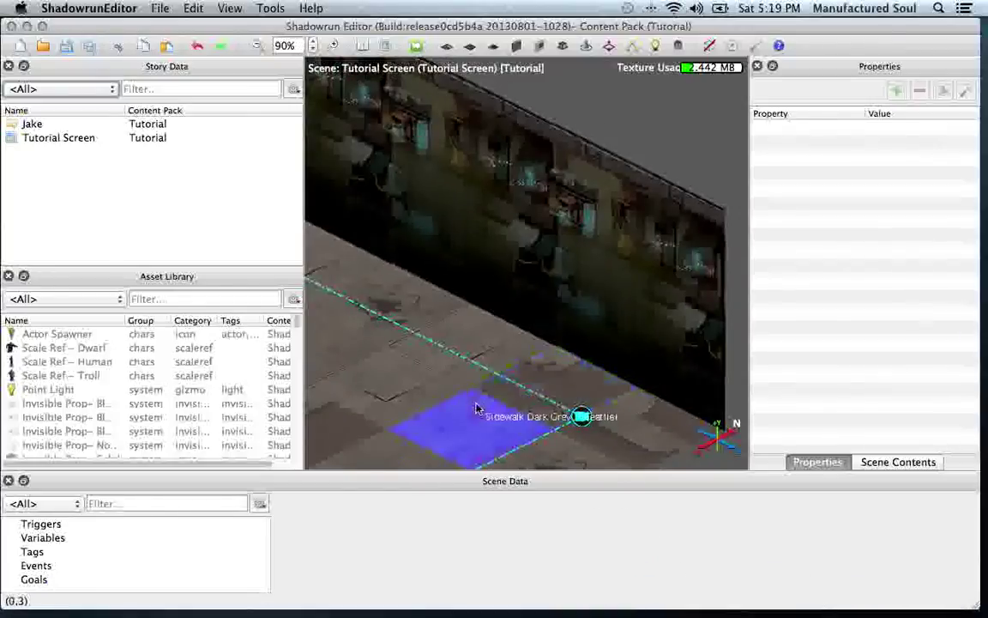
scroll(477, 408, "down", 6)
scroll(433, 403, "up", 2)
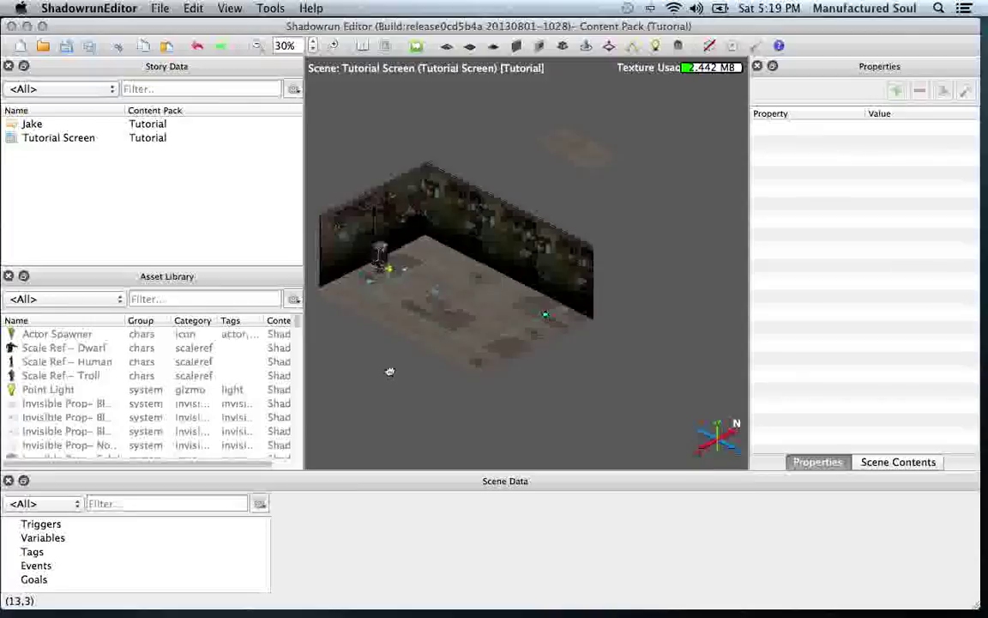
scroll(431, 402, "down", 2)
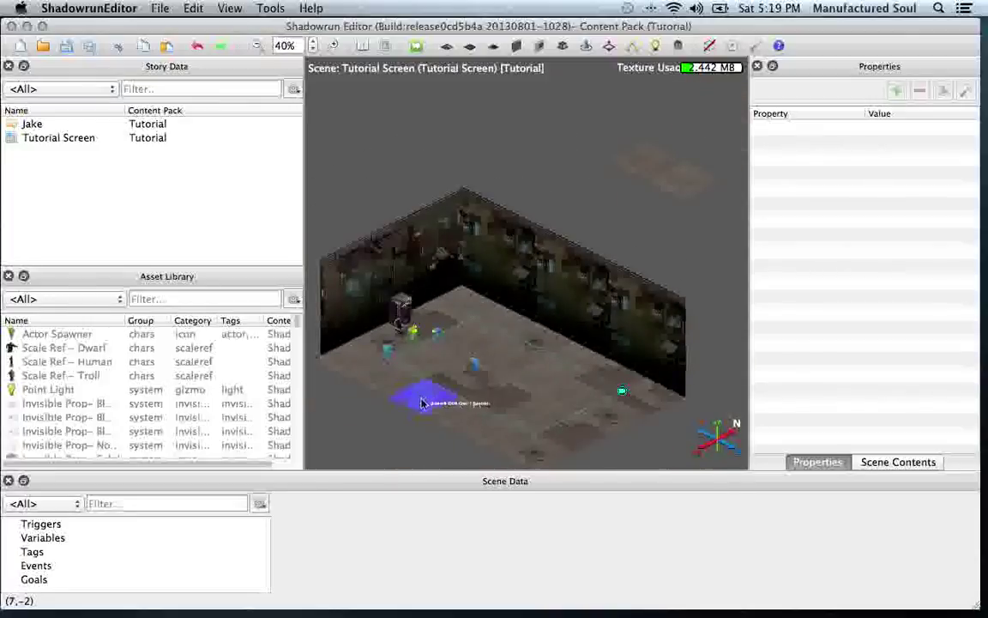
scroll(386, 394, "up", 1)
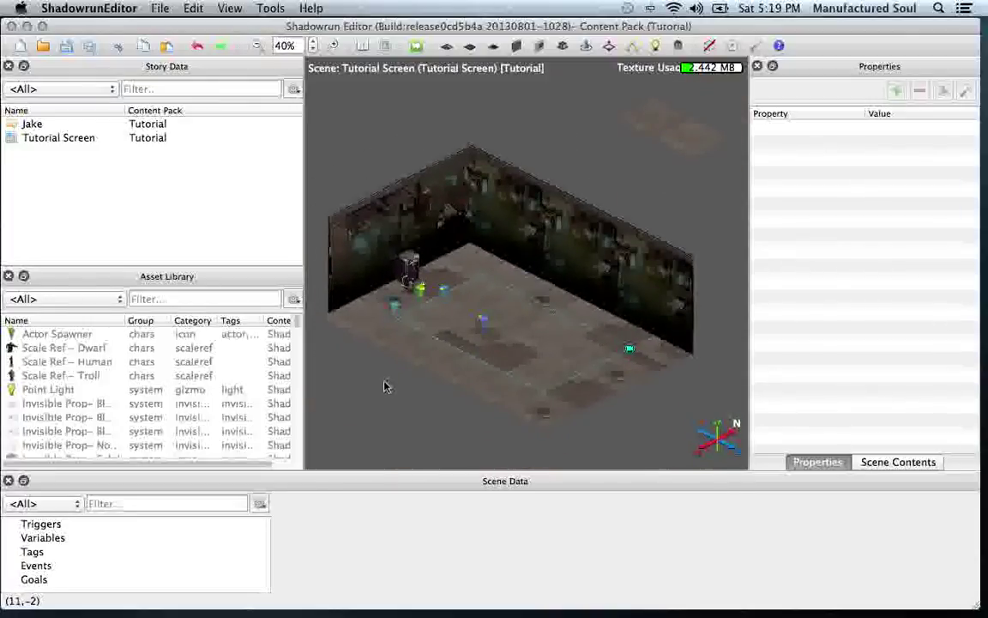
left_click(417, 47)
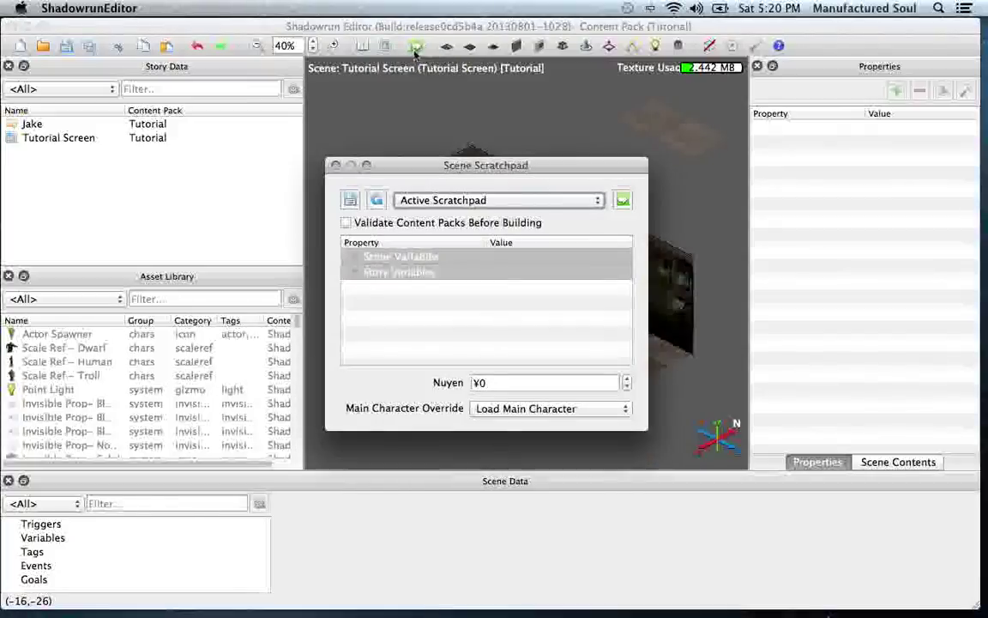
left_click(535, 408)
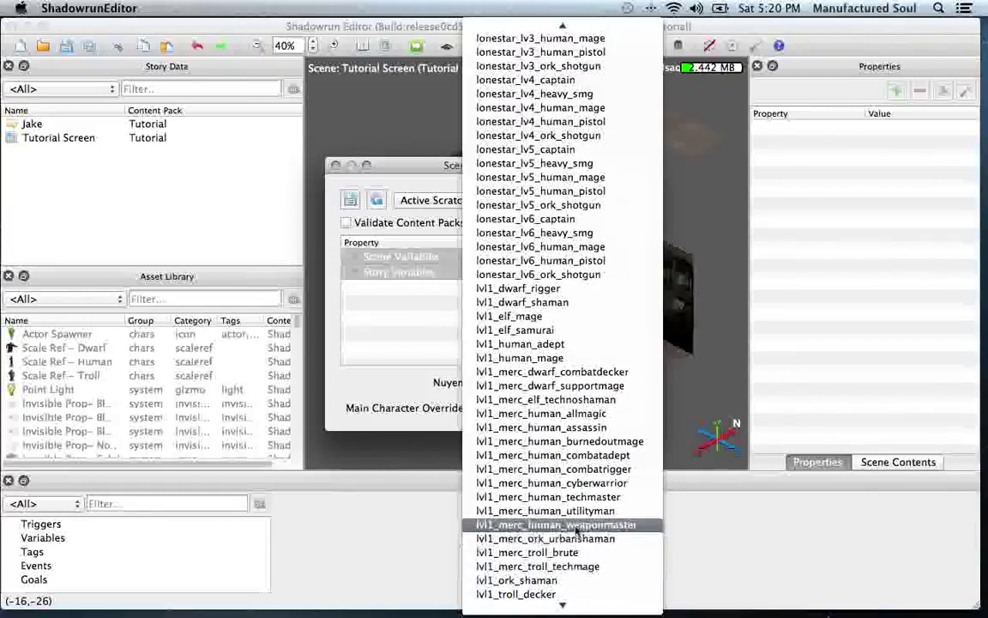
left_click(562, 522)
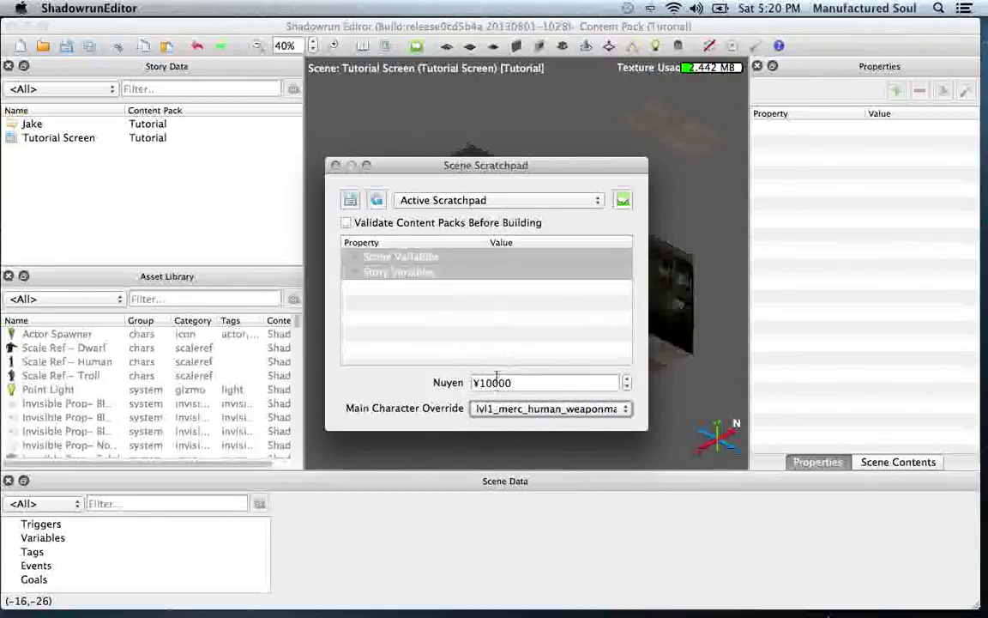
Step: Build the Tutorial content pack and switch to the running game test
left_click(623, 200)
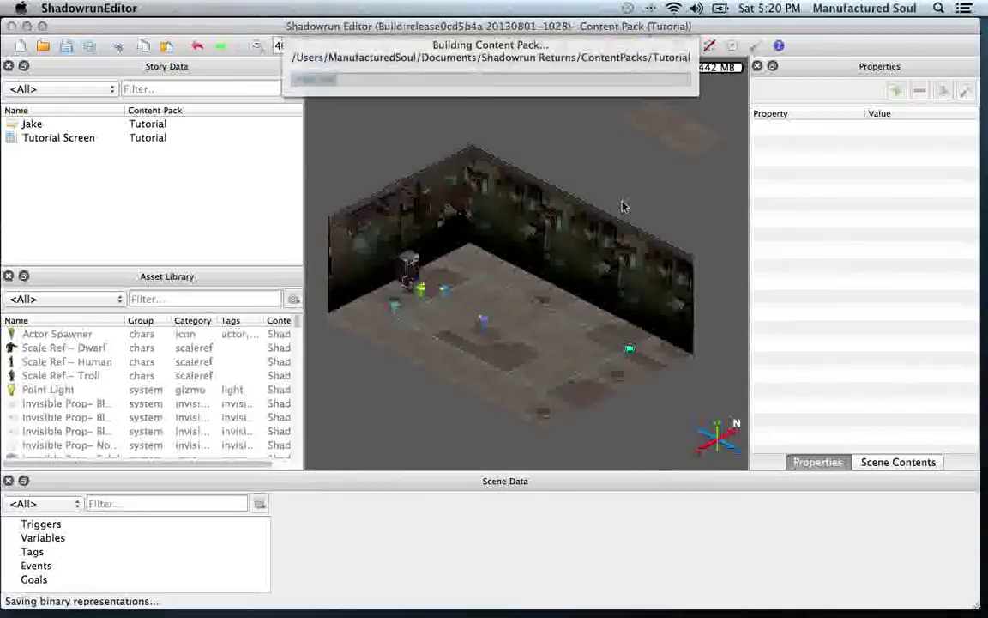
mouse_move(579, 605)
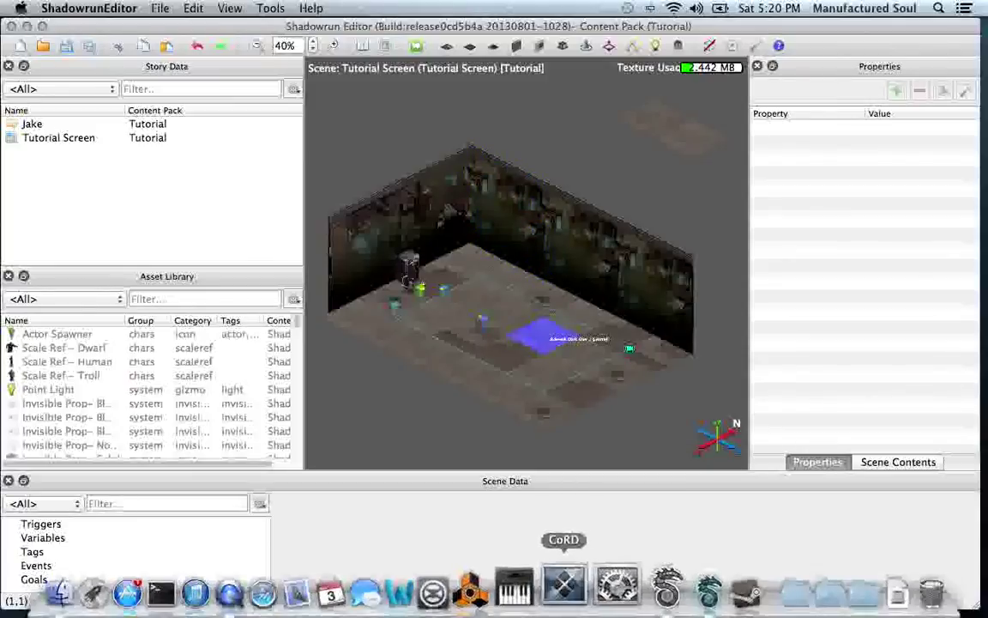
left_click(677, 592)
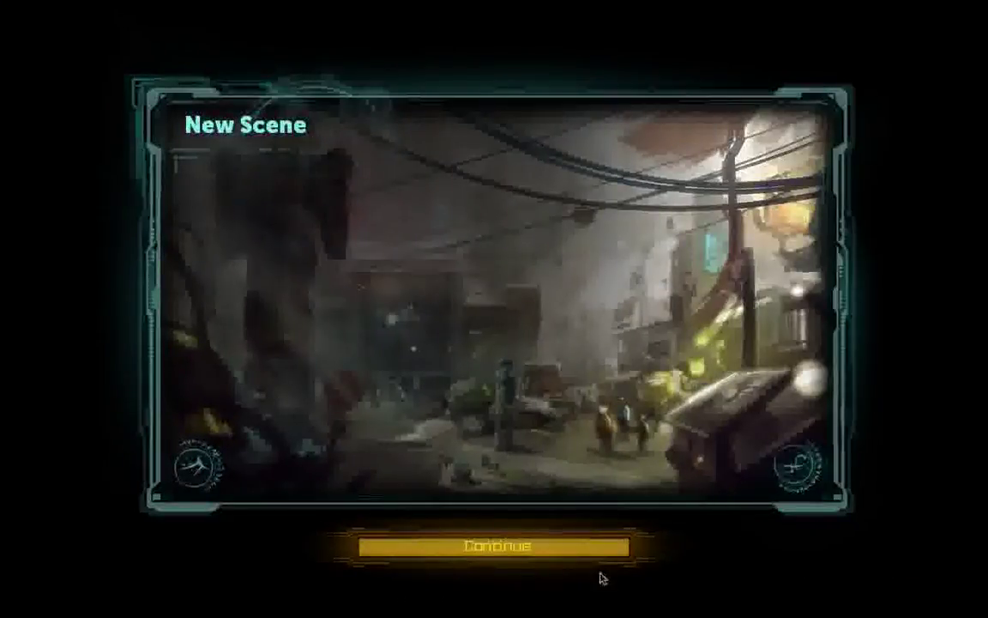
Step: Enter the test scene, walk up to Jake, and ask him to hire a Shadowrunner
left_click(479, 551)
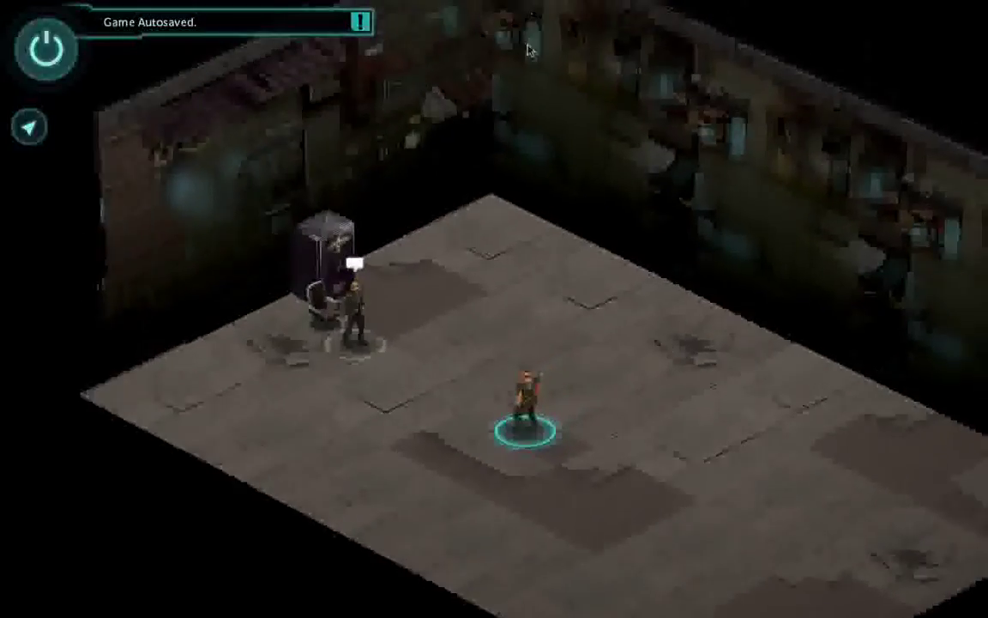
left_click(386, 362)
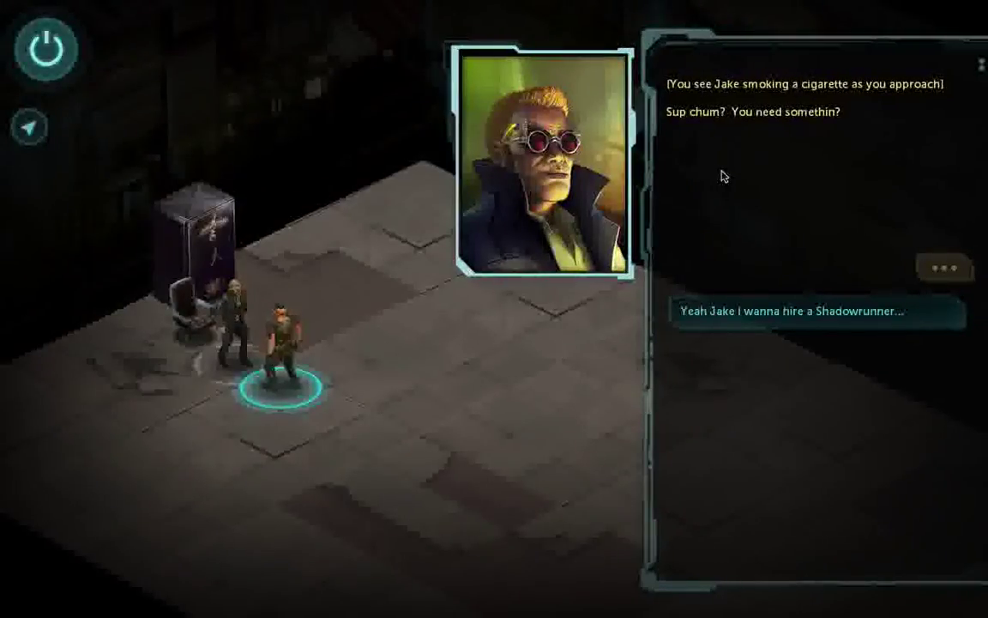
left_click(758, 324)
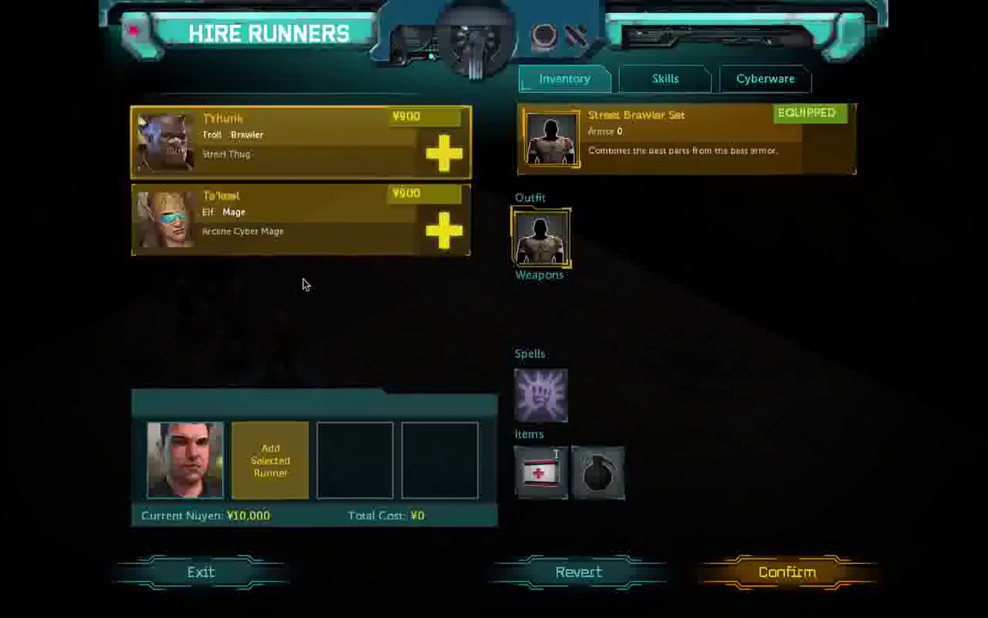
Step: Hire Ta'Keel for ¥900 and end the conversation with Jake
left_click(443, 231)
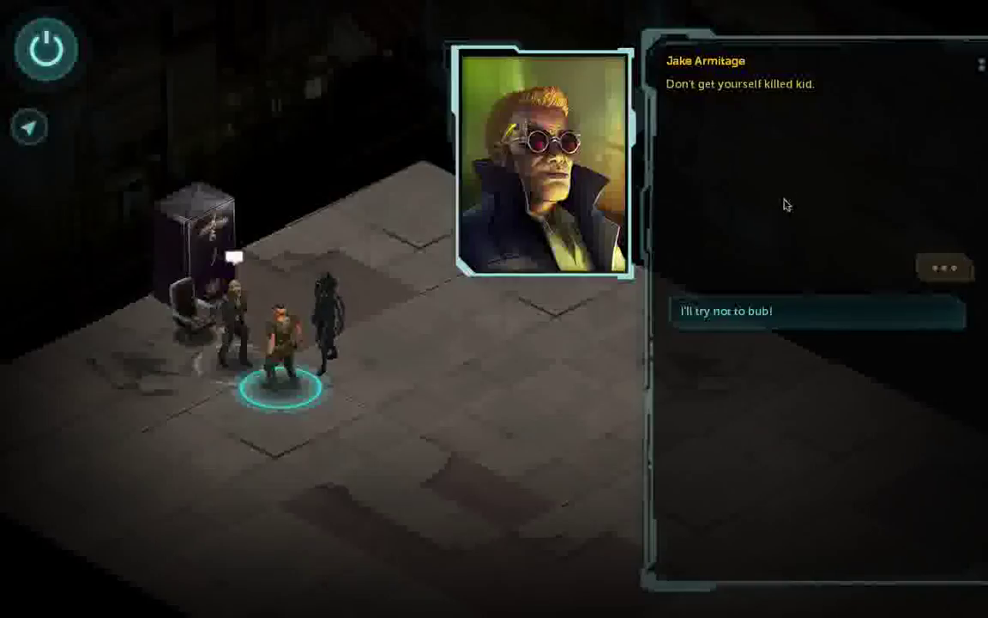
left_click(719, 320)
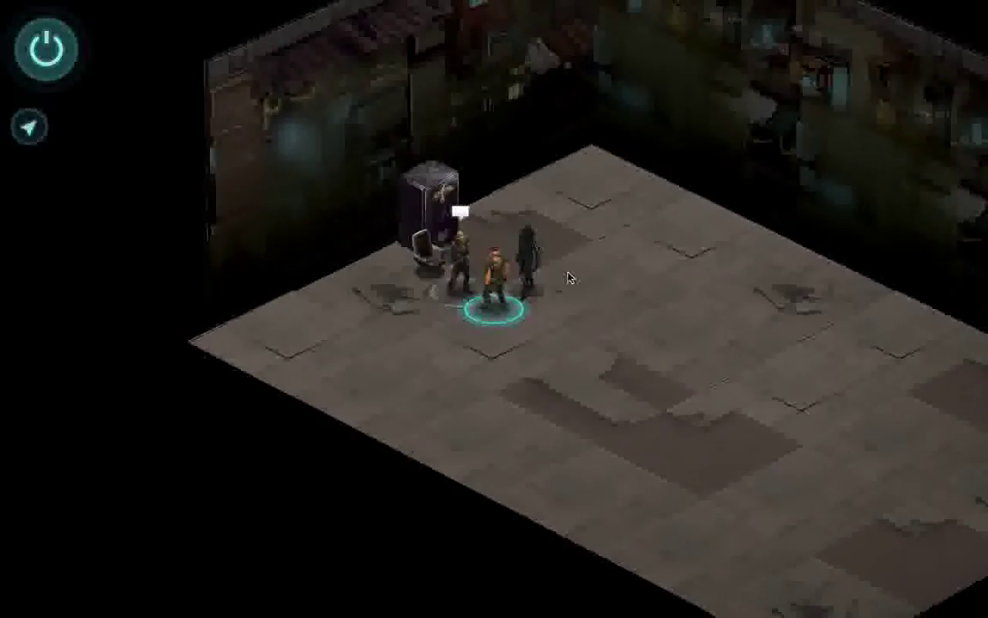
Step: Walk the player right across the floor to the lower right, then back up-left
left_click(595, 359)
left_click(733, 394)
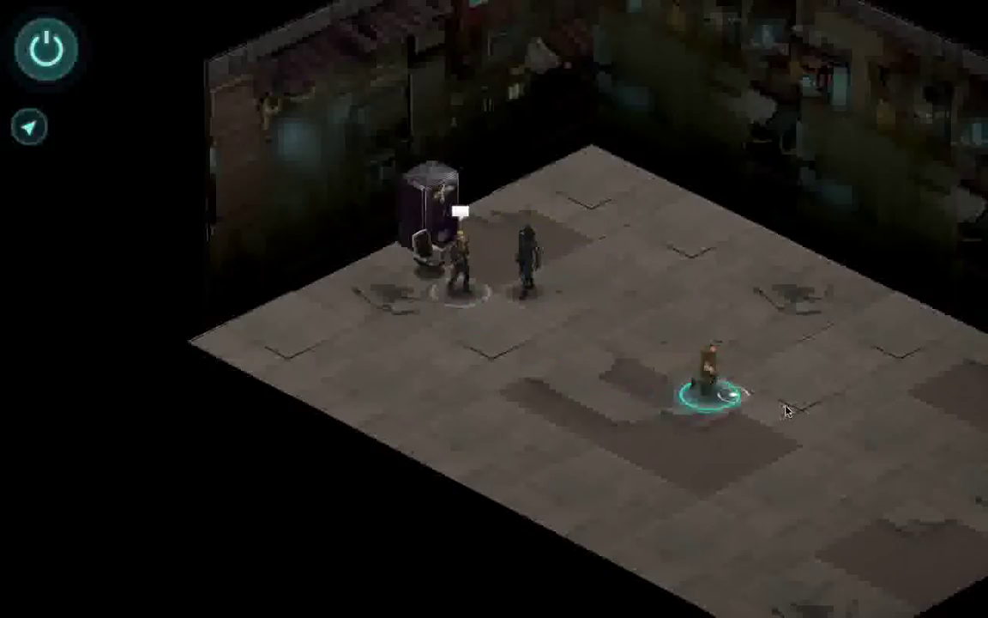
left_click(827, 420)
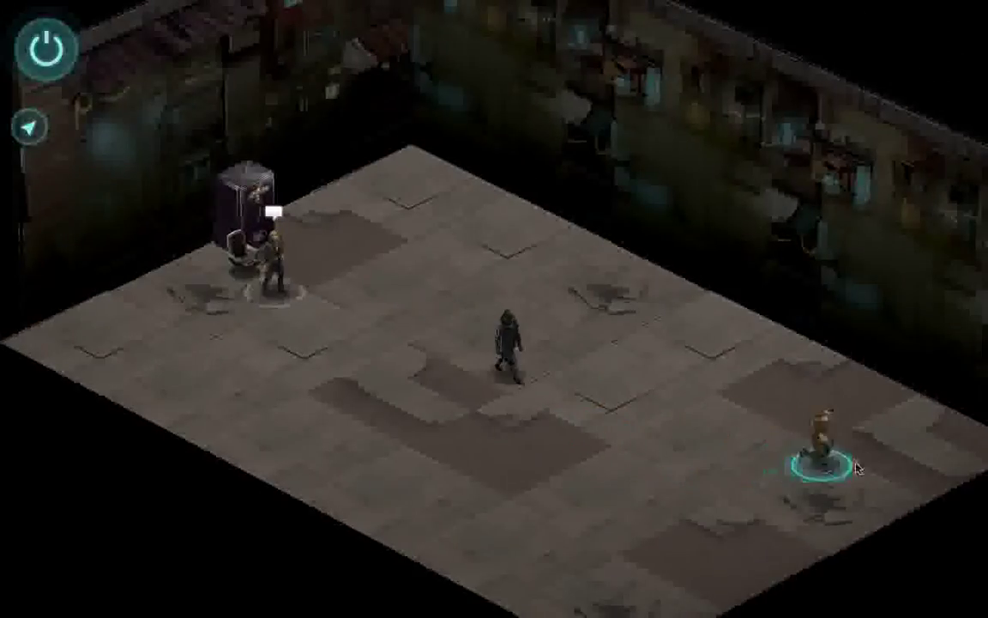
left_click(720, 520)
left_click(576, 516)
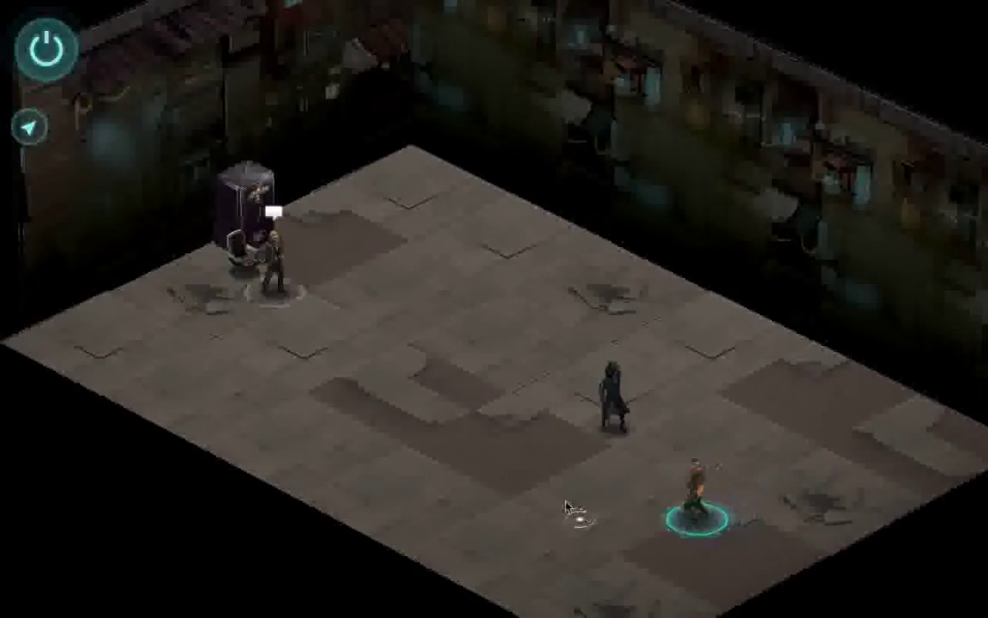
left_click(545, 465)
left_click(547, 428)
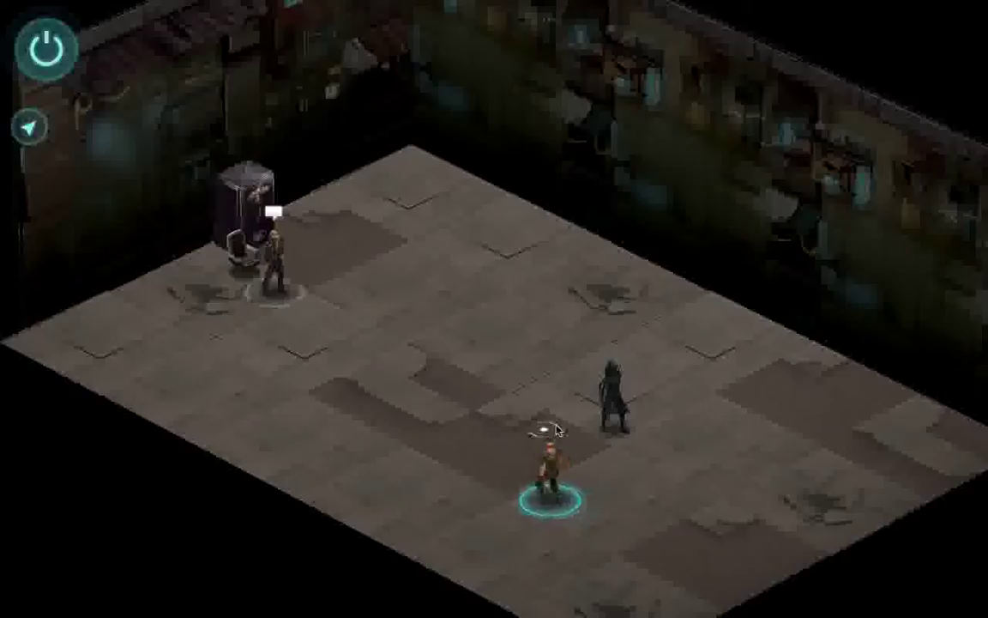
Step: Move the player left and right around the hired mage, ending beside her
left_click(613, 467)
left_click(688, 435)
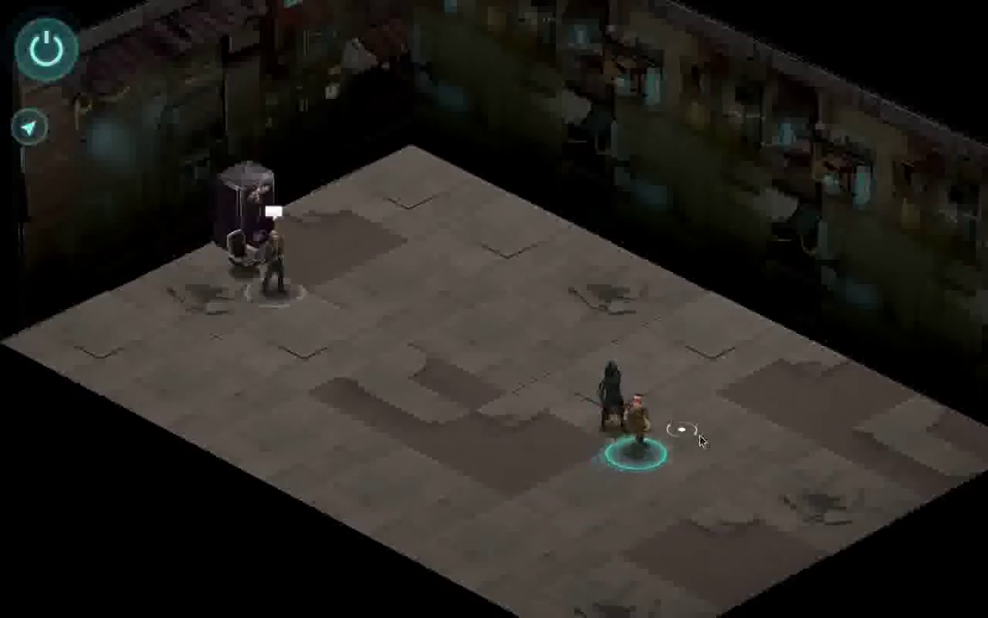
left_click(651, 479)
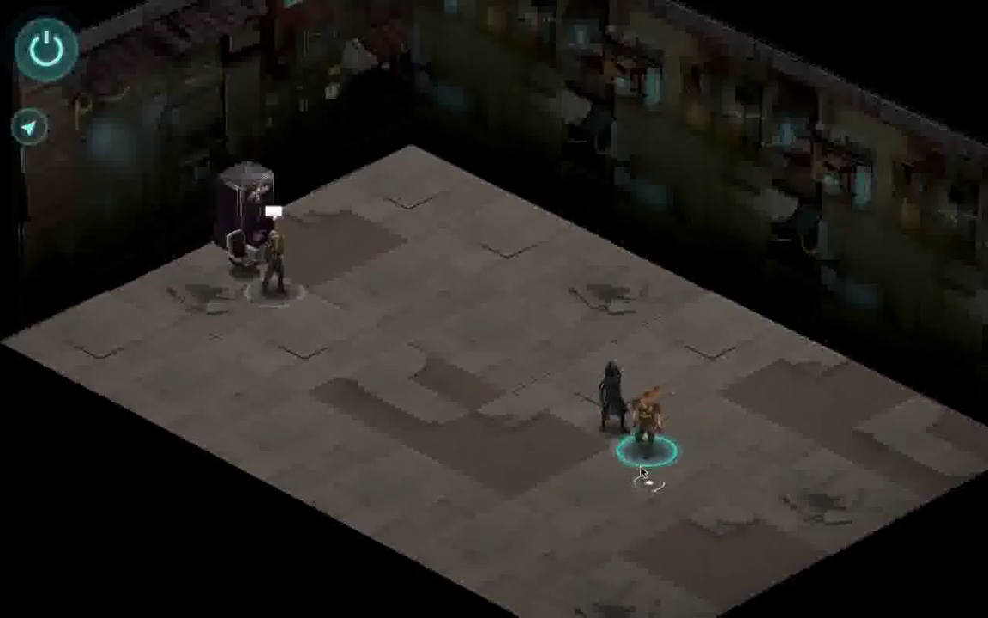
left_click(540, 467)
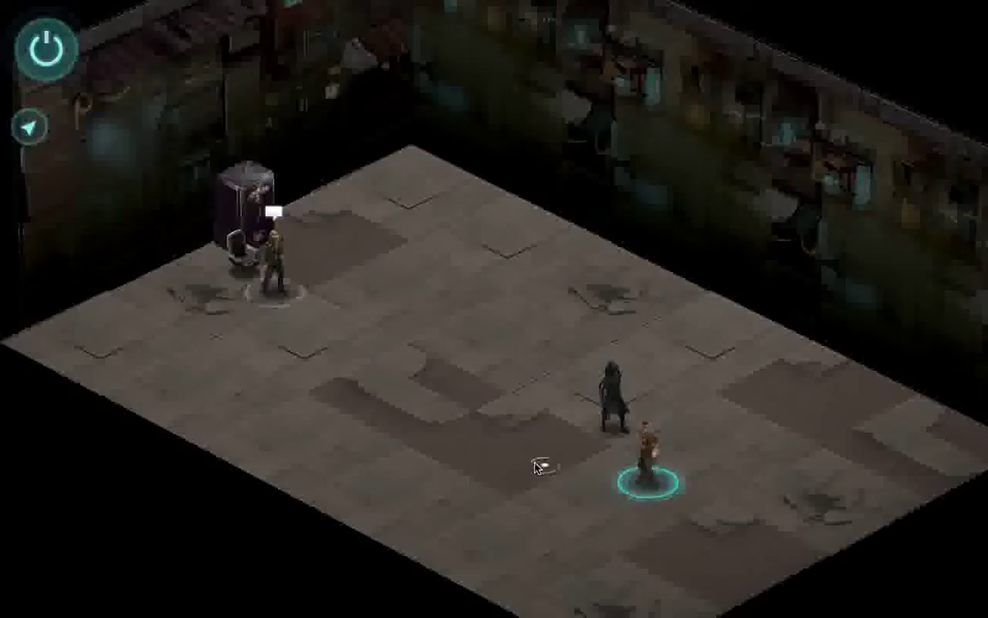
left_click(645, 482)
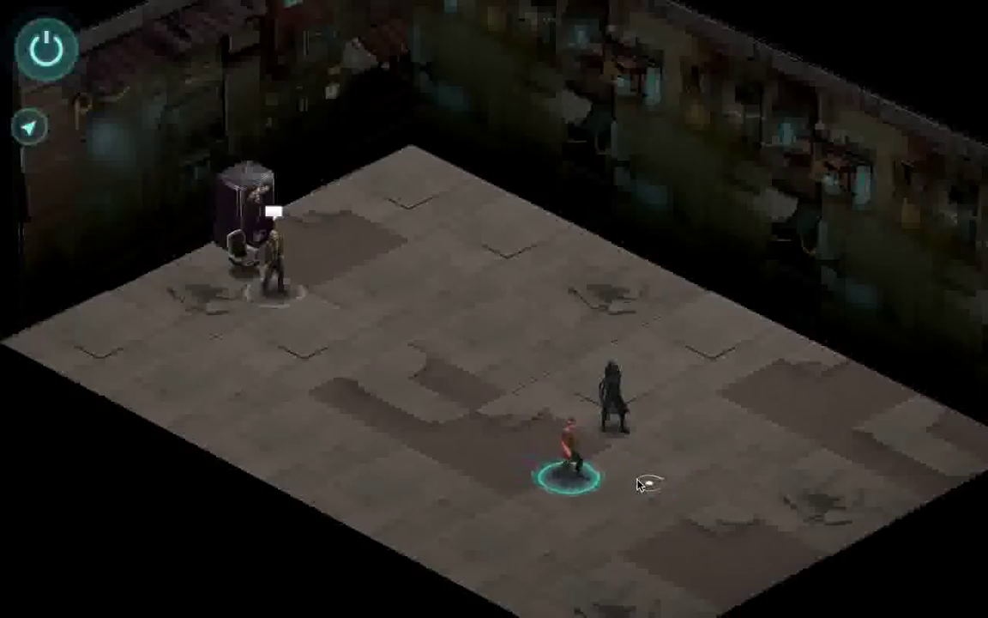
left_click(717, 457)
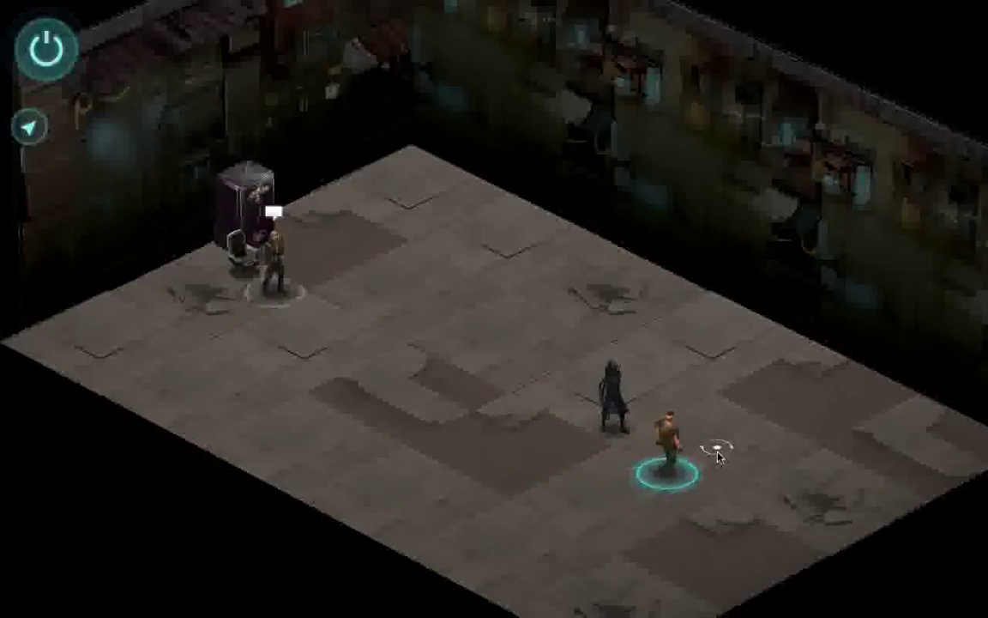
left_click(652, 478)
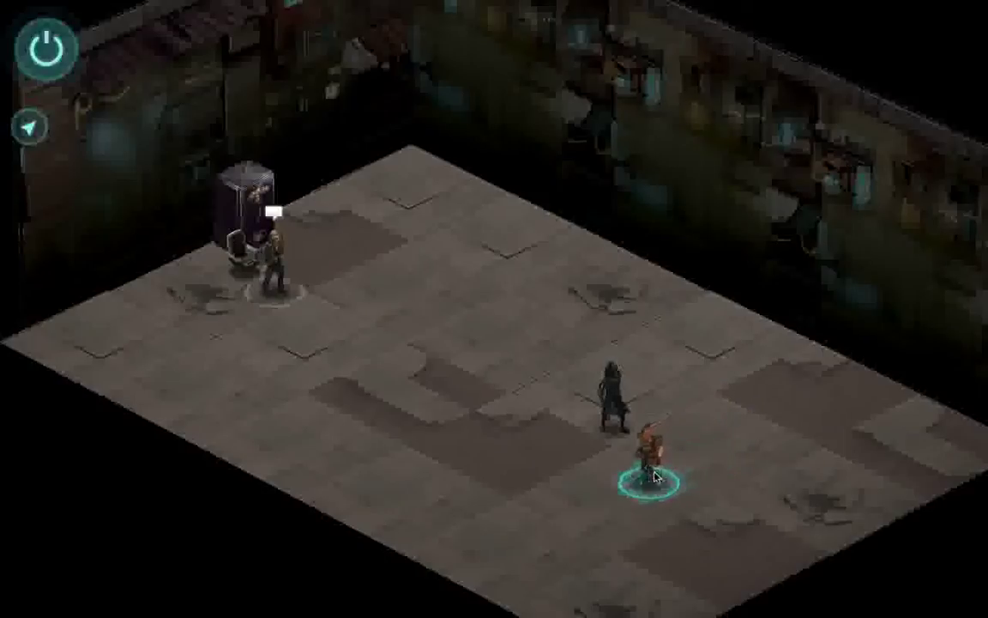